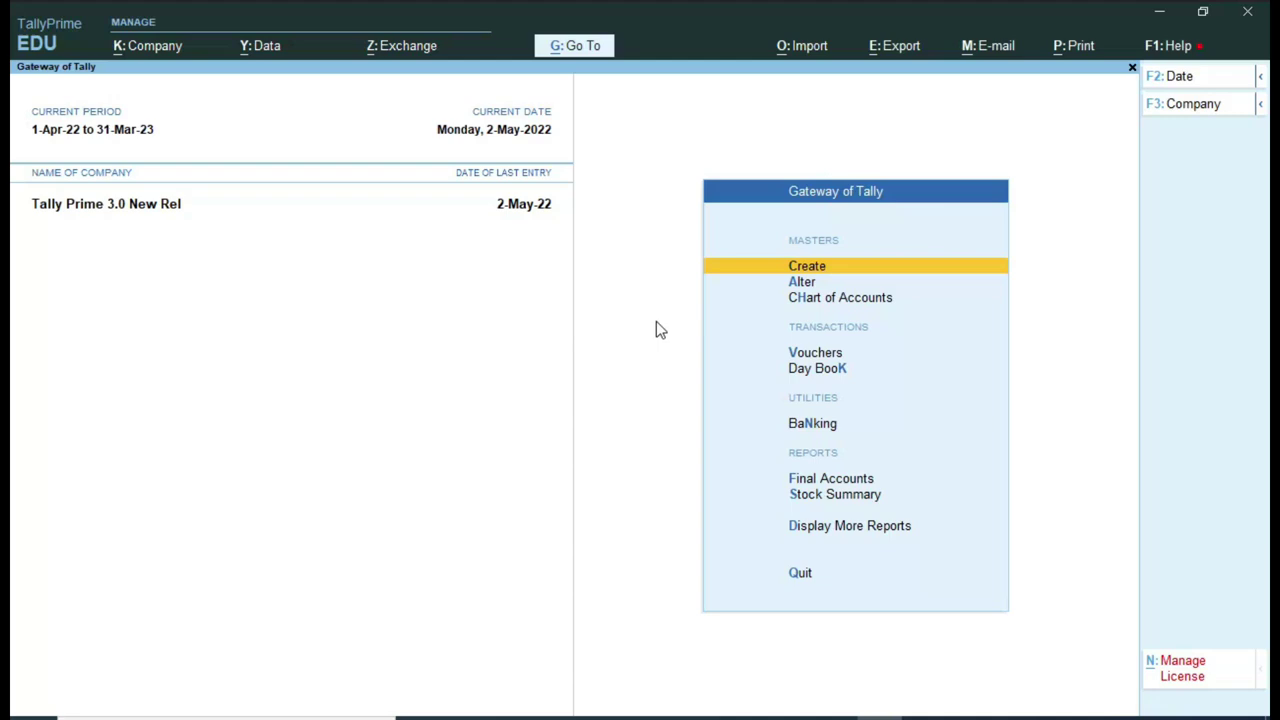
Step: Clear the AutoFilter on the 2A online sheet so all 76 records (rows 4–79) show
{"action": "left_click", "coordinate": [930, 712]}
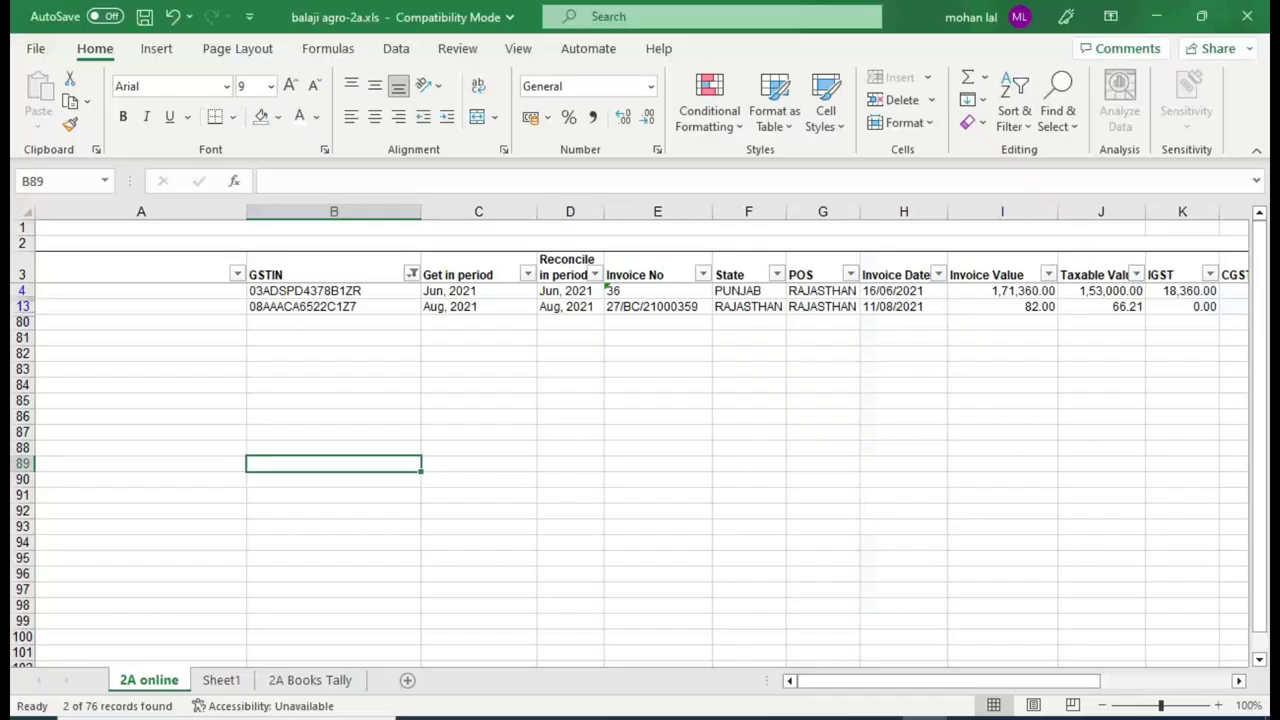
{"action": "left_click", "coordinate": [340, 275]}
{"action": "left_click", "coordinate": [1016, 118]}
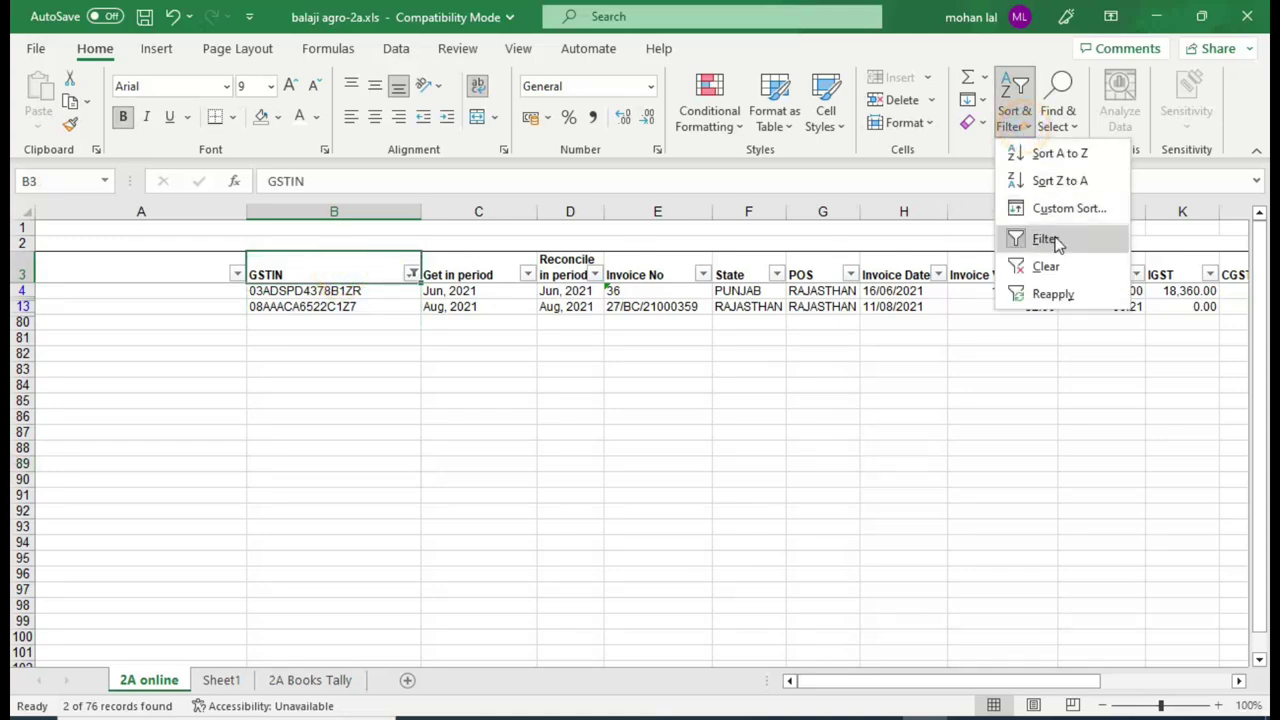
{"action": "left_click", "coordinate": [1054, 236]}
{"action": "scroll", "coordinate": [548, 460], "scroll_direction": "down", "scroll_amount": 19}
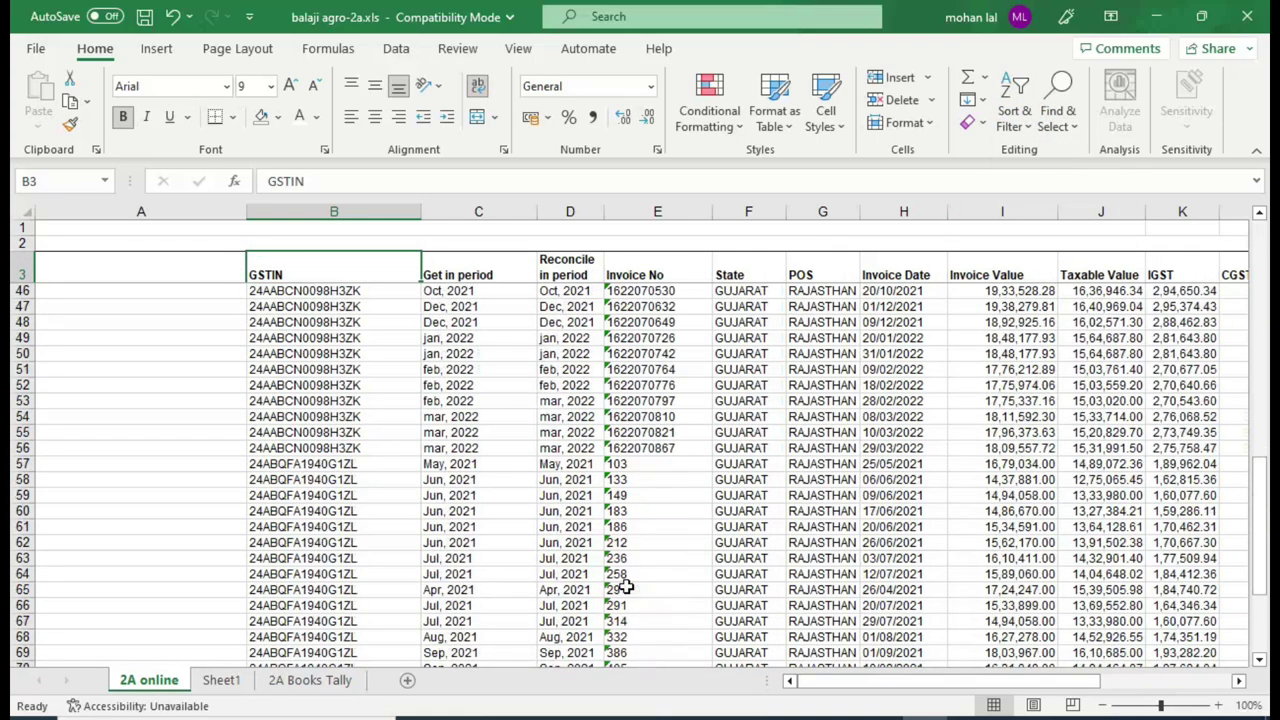
{"action": "scroll", "coordinate": [456, 558], "scroll_direction": "up", "scroll_amount": 19}
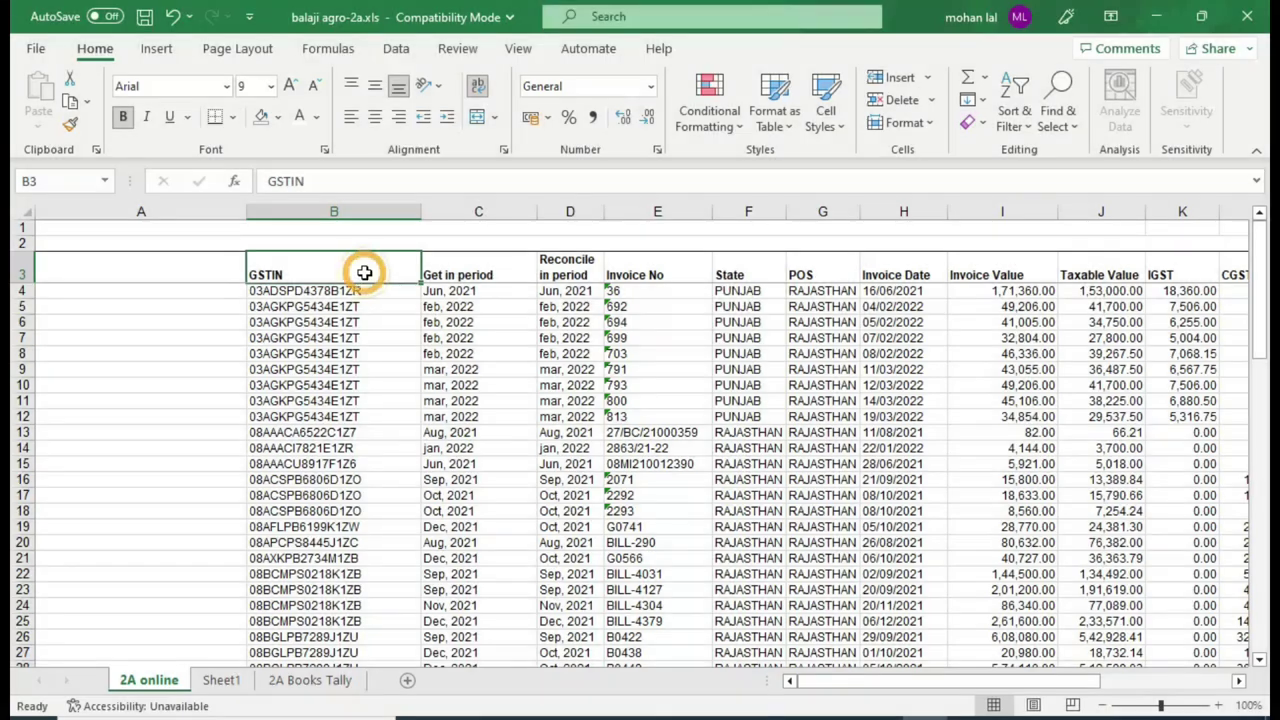
{"action": "scroll", "coordinate": [377, 354], "scroll_direction": "down", "scroll_amount": 5}
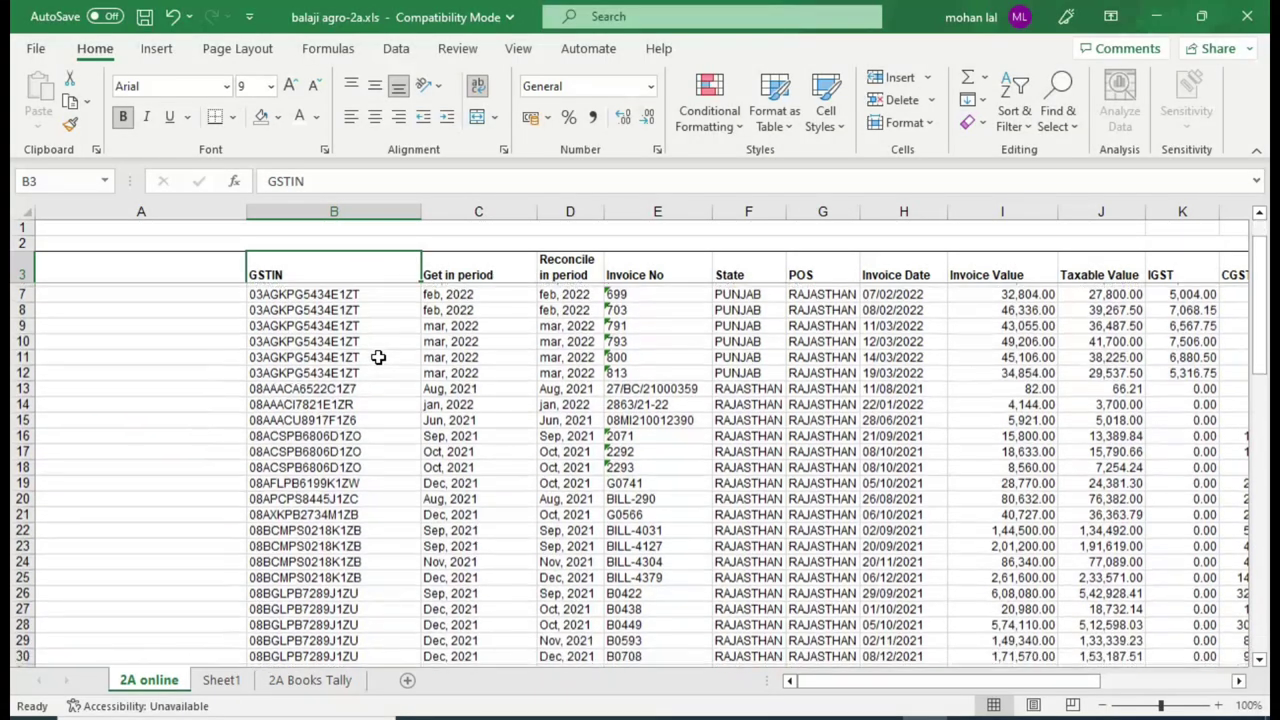
{"action": "scroll", "coordinate": [380, 380], "scroll_direction": "up", "scroll_amount": 5}
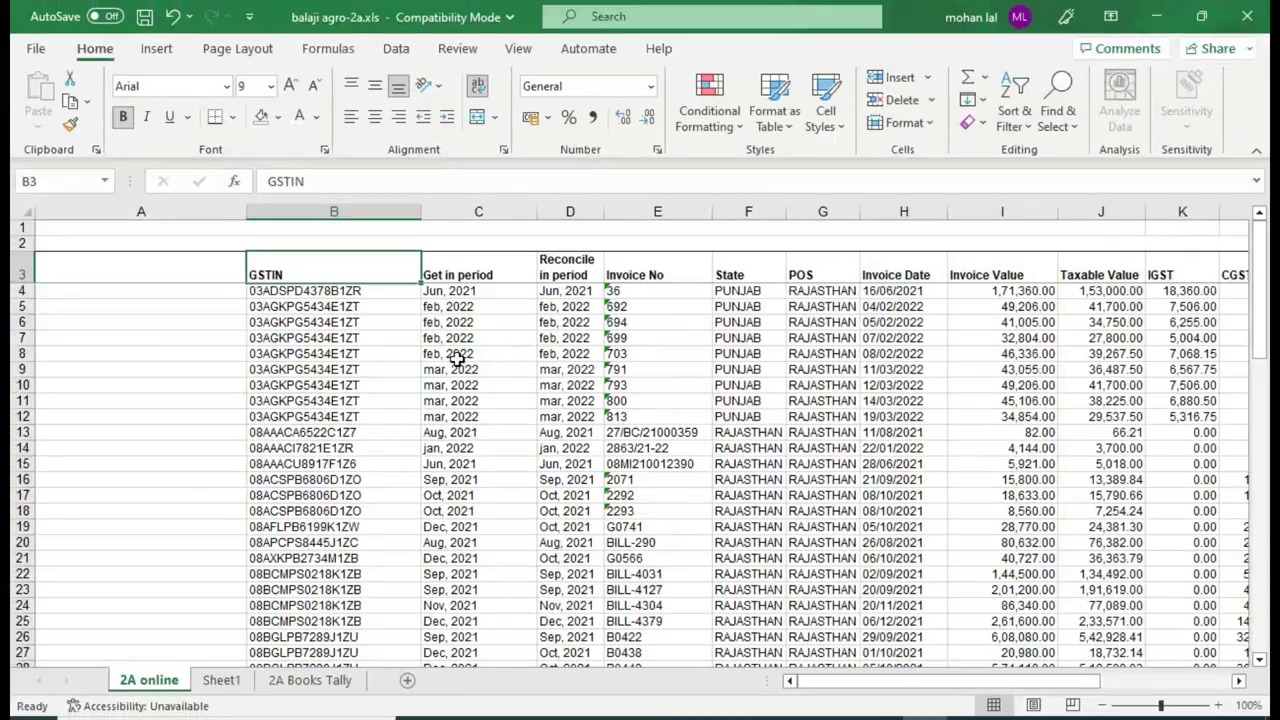
{"action": "scroll", "coordinate": [455, 400], "scroll_direction": "down", "scroll_amount": 16}
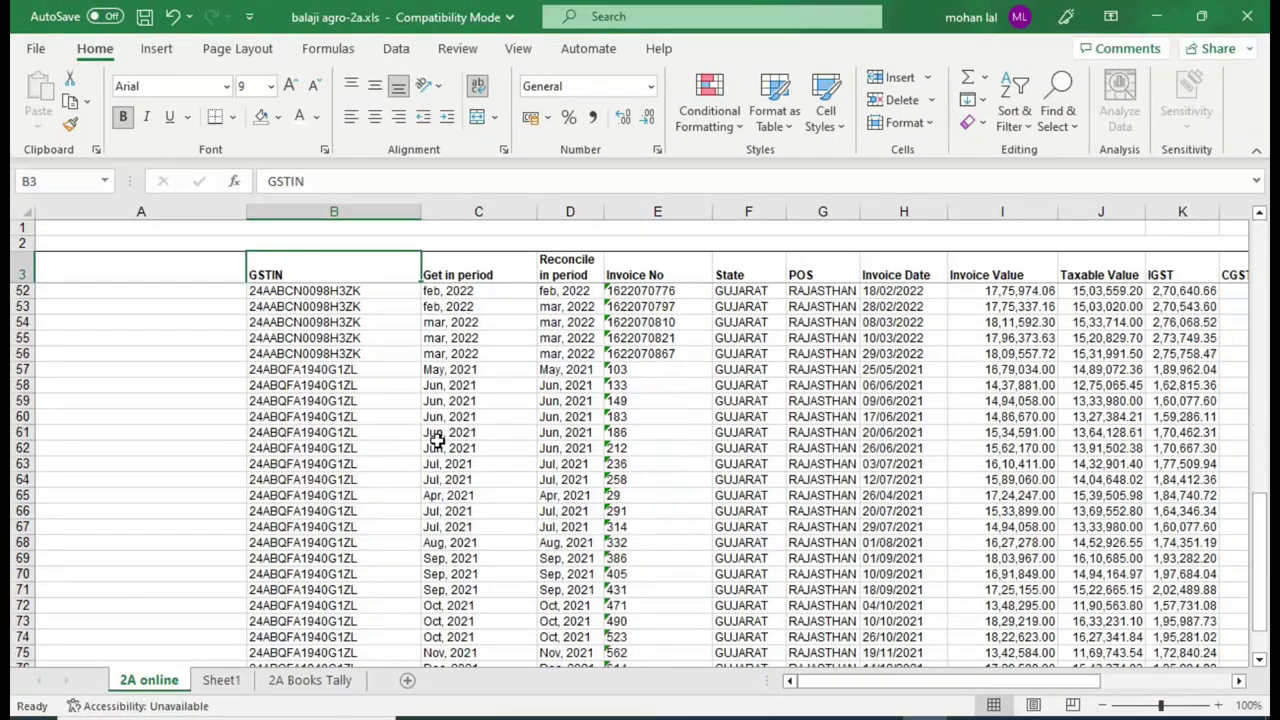
{"action": "scroll", "coordinate": [437, 440], "scroll_direction": "down", "scroll_amount": 4}
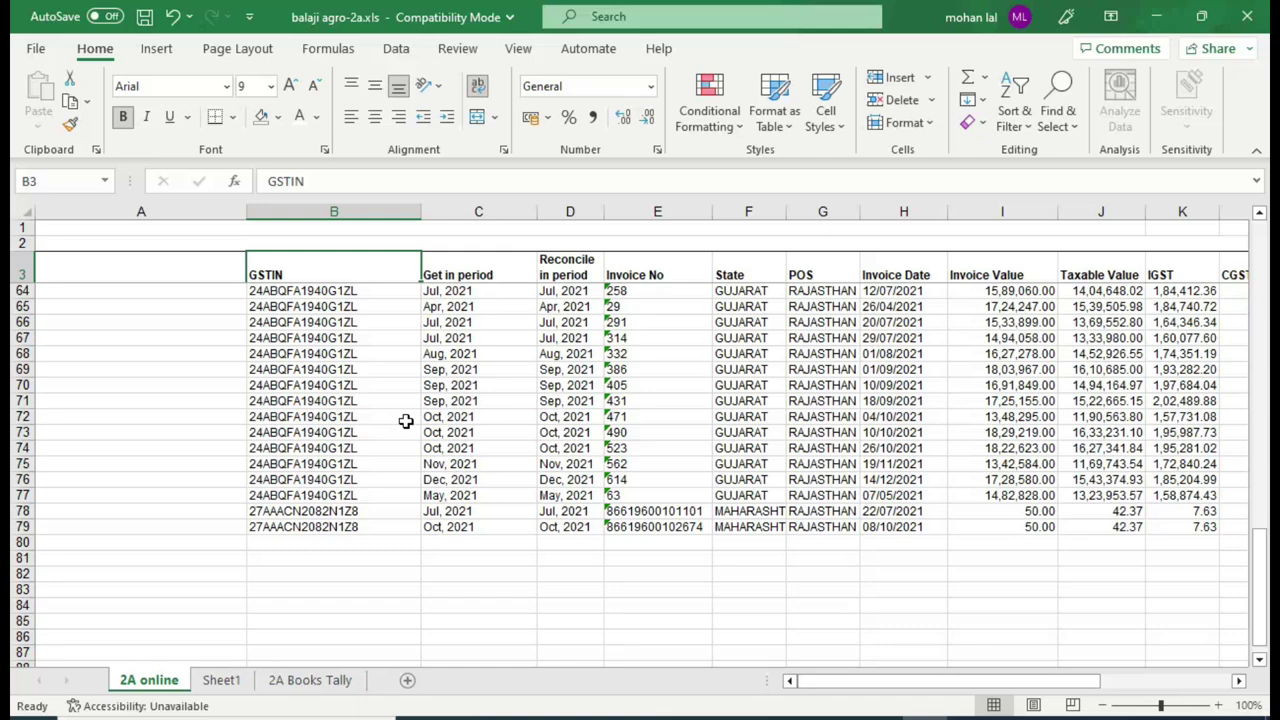
{"action": "scroll", "coordinate": [405, 421], "scroll_direction": "up", "scroll_amount": 16}
Step: Turn the AutoFilter back on for the GSTIN header row
{"action": "left_click", "coordinate": [375, 275]}
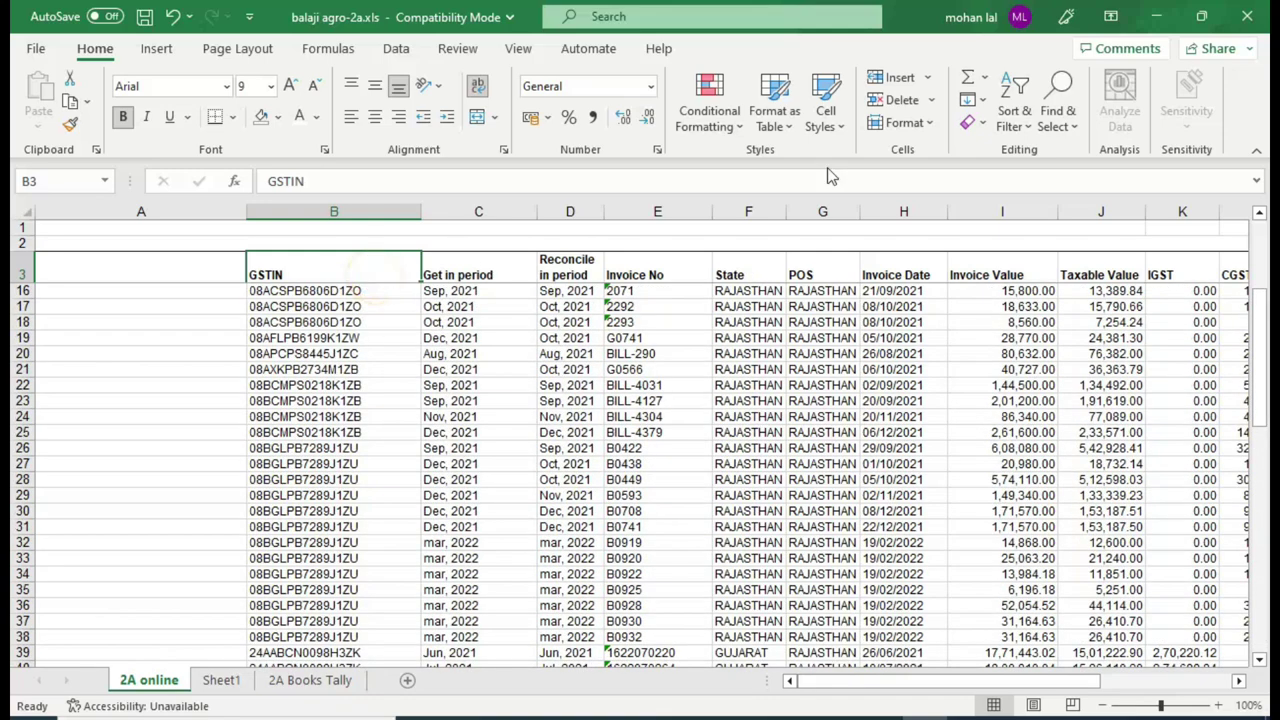
{"action": "scroll", "coordinate": [394, 274], "scroll_direction": "up", "scroll_amount": 2}
{"action": "left_click", "coordinate": [386, 274]}
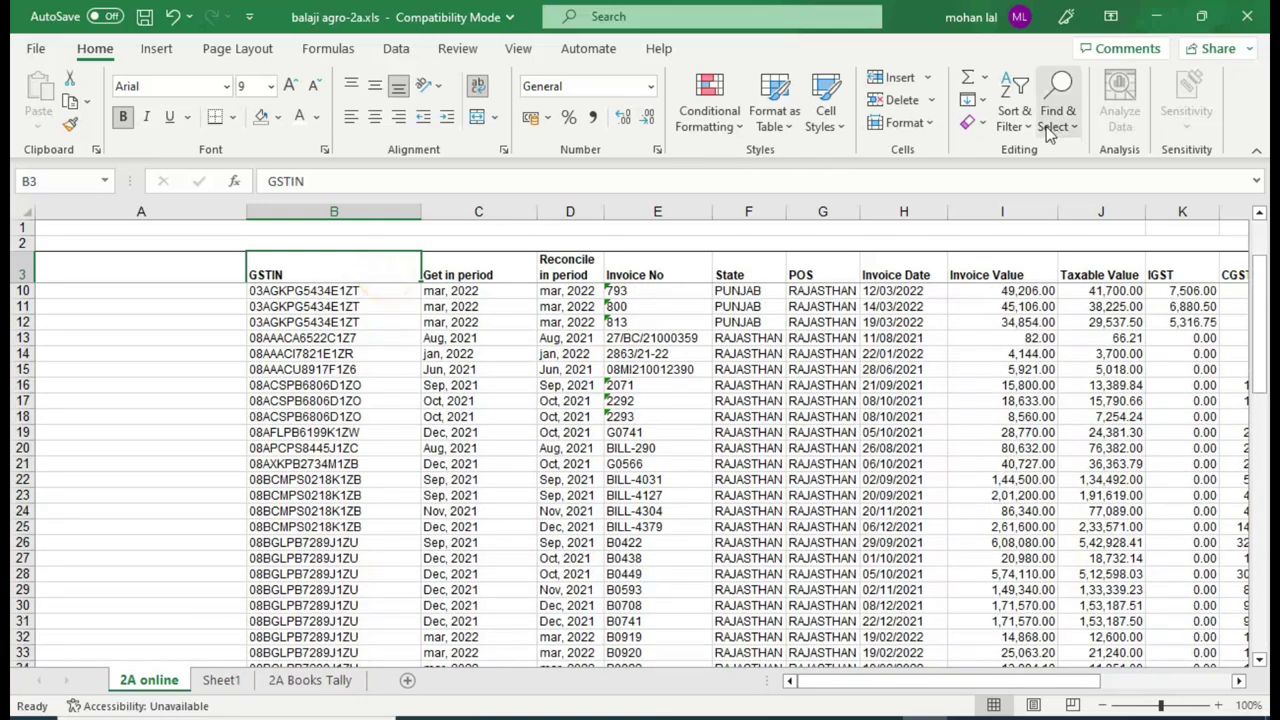
{"action": "left_click", "coordinate": [1013, 118]}
{"action": "left_click", "coordinate": [1037, 237]}
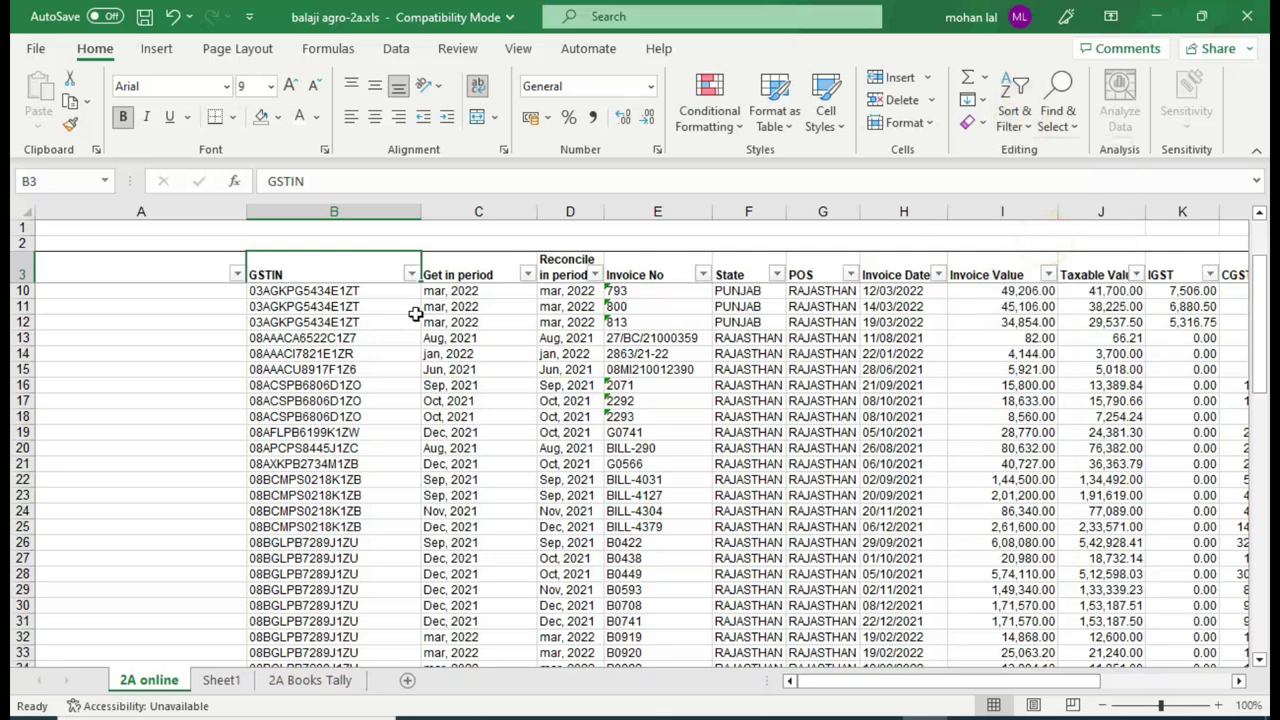
{"action": "left_click", "coordinate": [352, 353]}
{"action": "left_click", "coordinate": [410, 274]}
{"action": "left_click", "coordinate": [232, 489]}
{"action": "left_click", "coordinate": [198, 506]}
{"action": "left_click", "coordinate": [198, 524]}
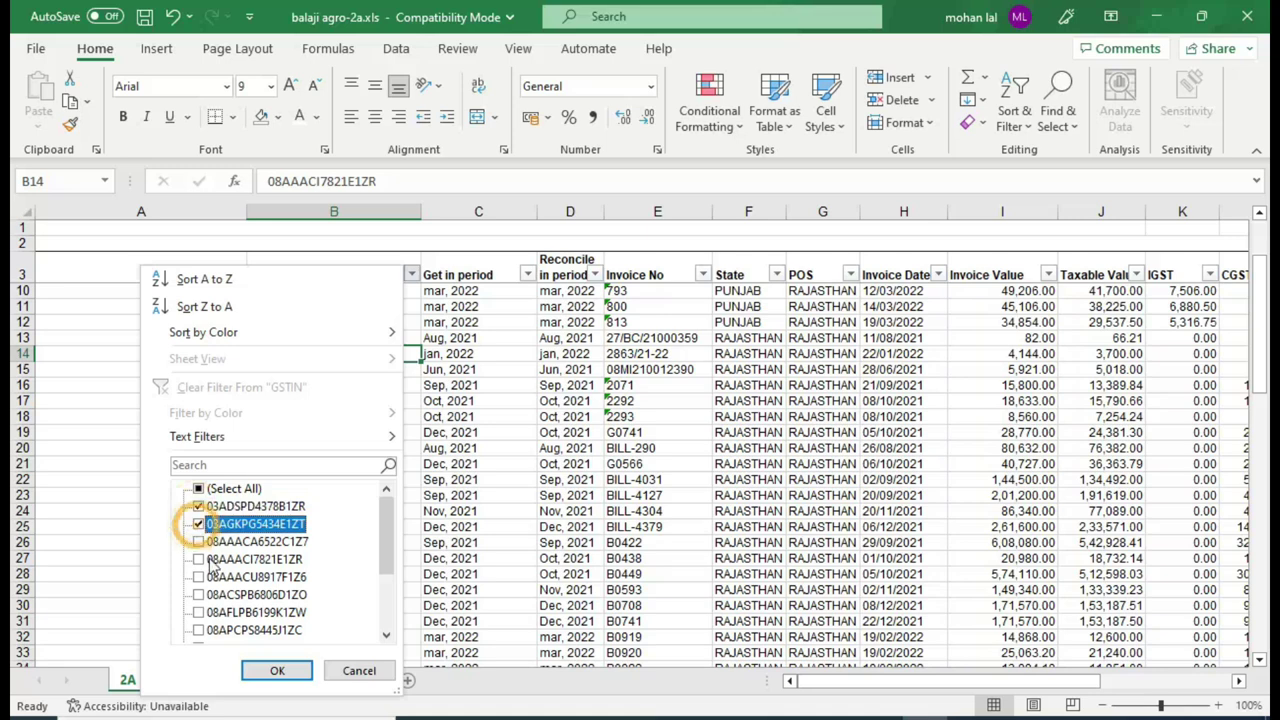
{"action": "left_click", "coordinate": [198, 541]}
{"action": "left_click", "coordinate": [280, 670]}
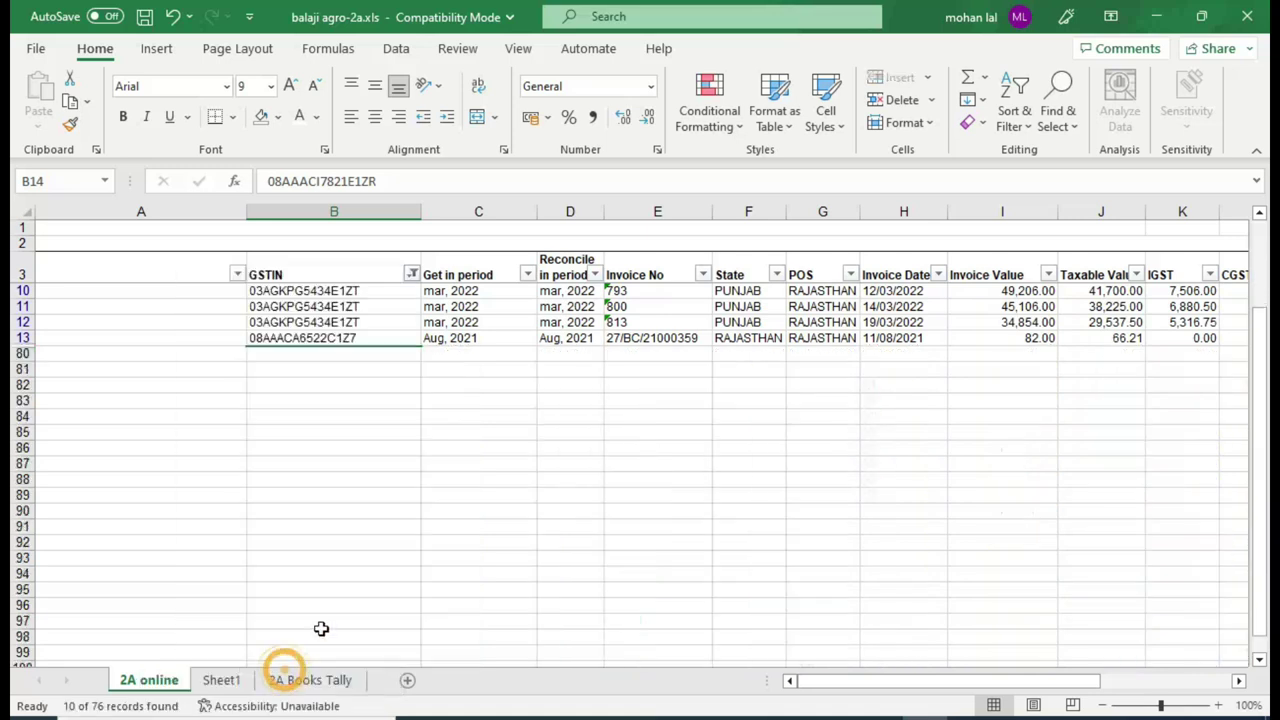
Step: Return to TallyPrime's Gateway of Tally
{"action": "left_click", "coordinate": [418, 494]}
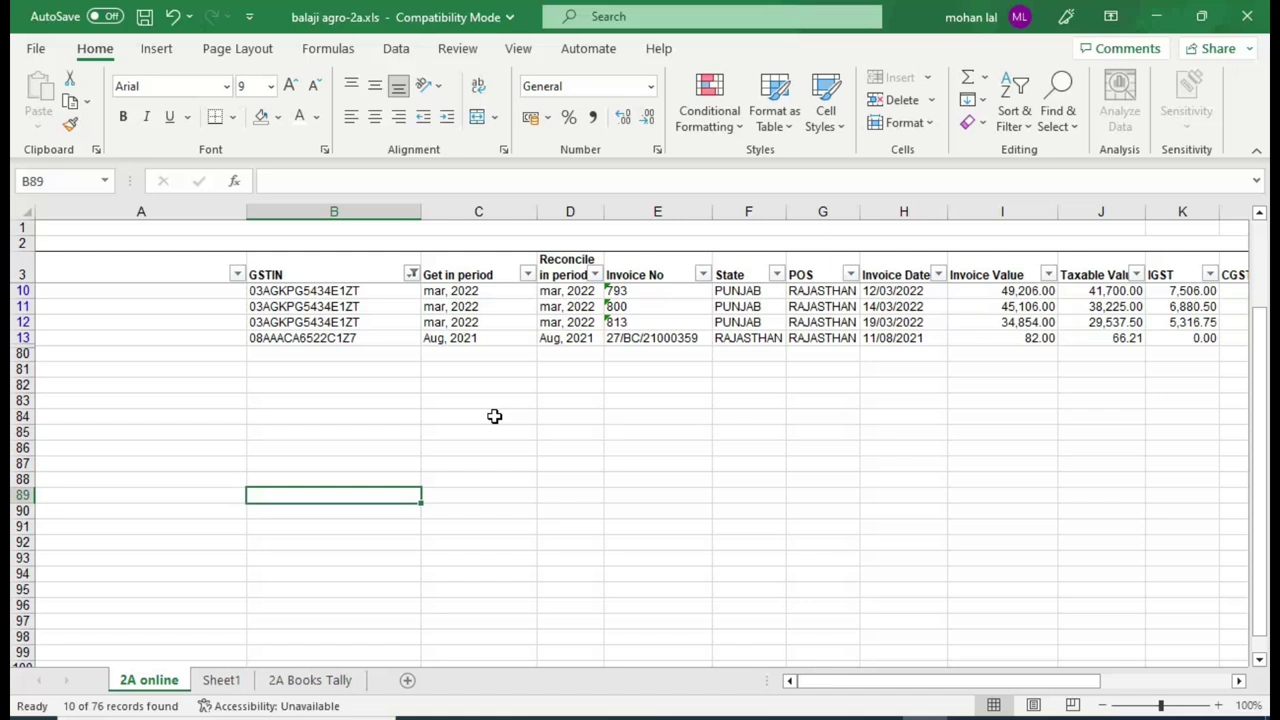
{"action": "scroll", "coordinate": [700, 405], "scroll_direction": "up", "scroll_amount": 2}
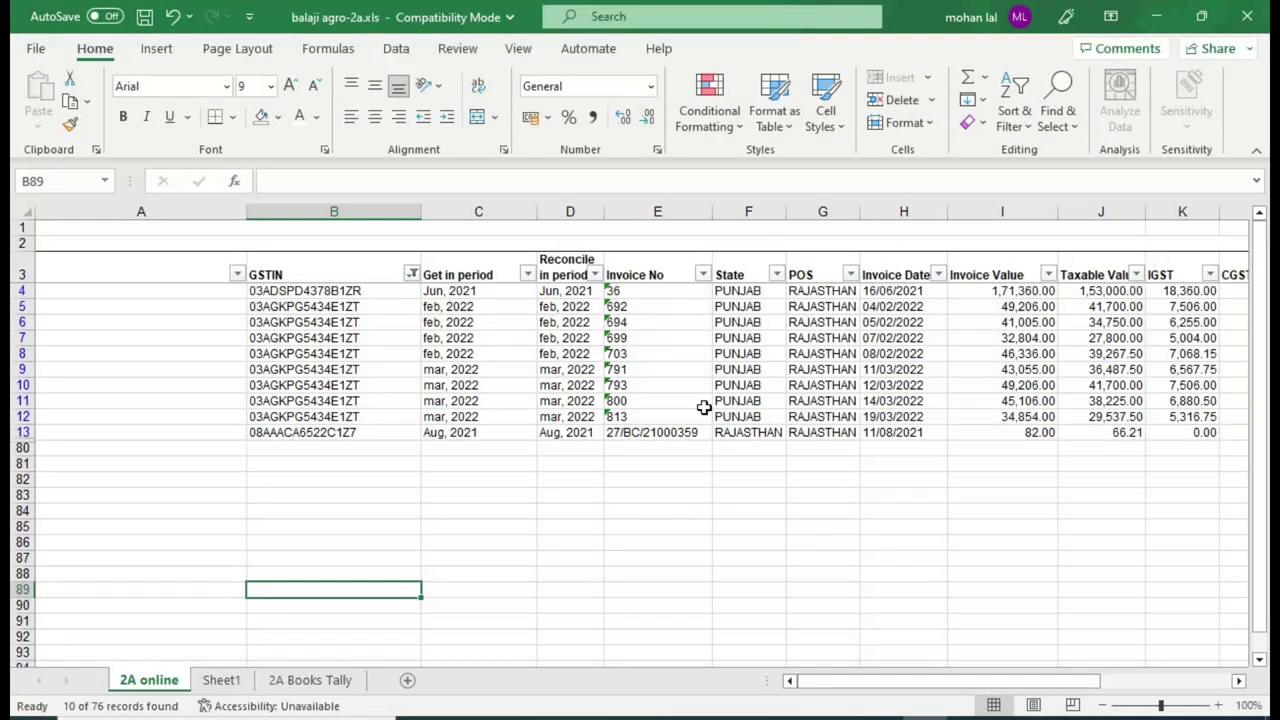
{"action": "key", "text": "alt+Tab"}
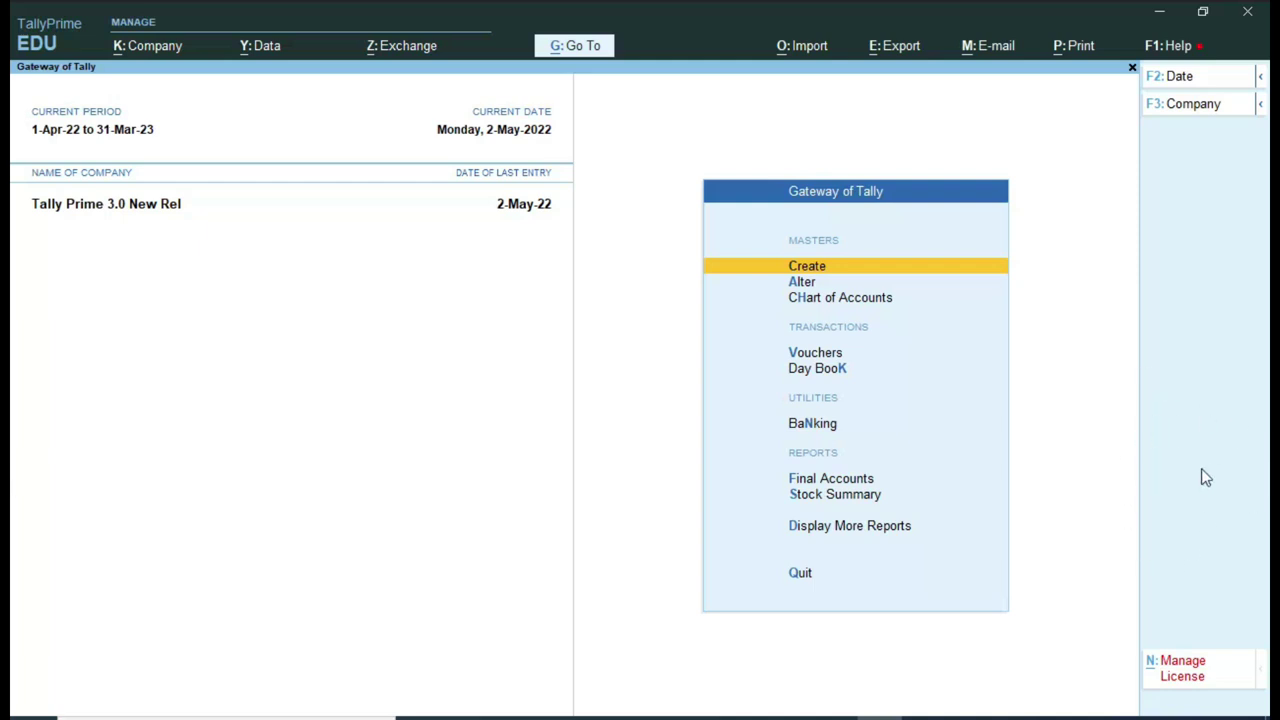
{"action": "key", "text": "Down"}
{"action": "key", "text": "Down"}
{"action": "key", "text": "Down"}
{"action": "key", "text": "Down"}
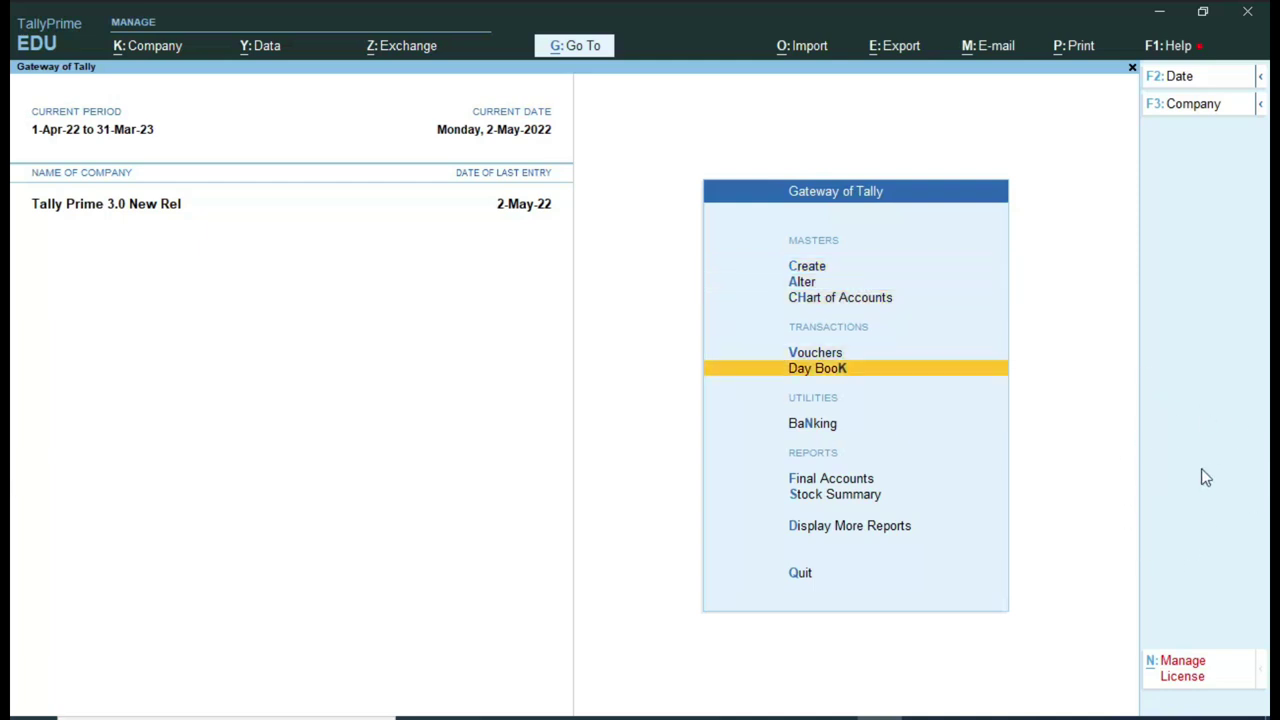
{"action": "key", "text": "Return"}
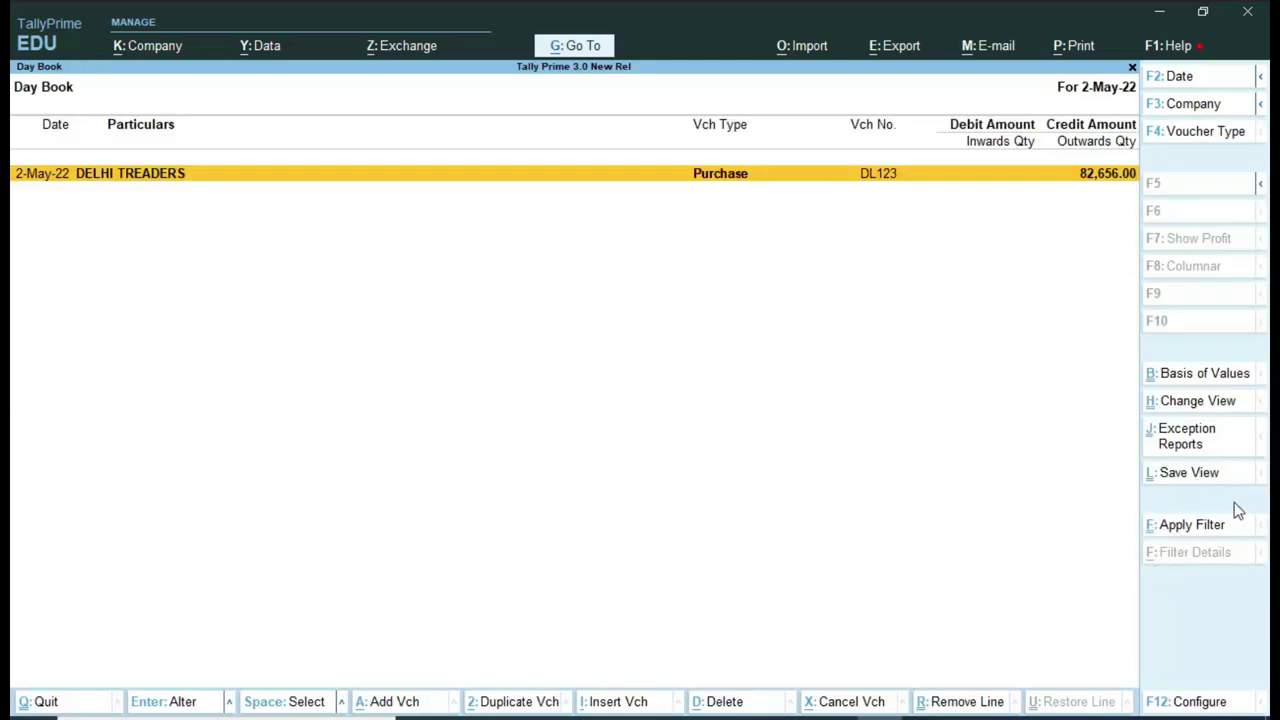
{"action": "key", "text": "Escape"}
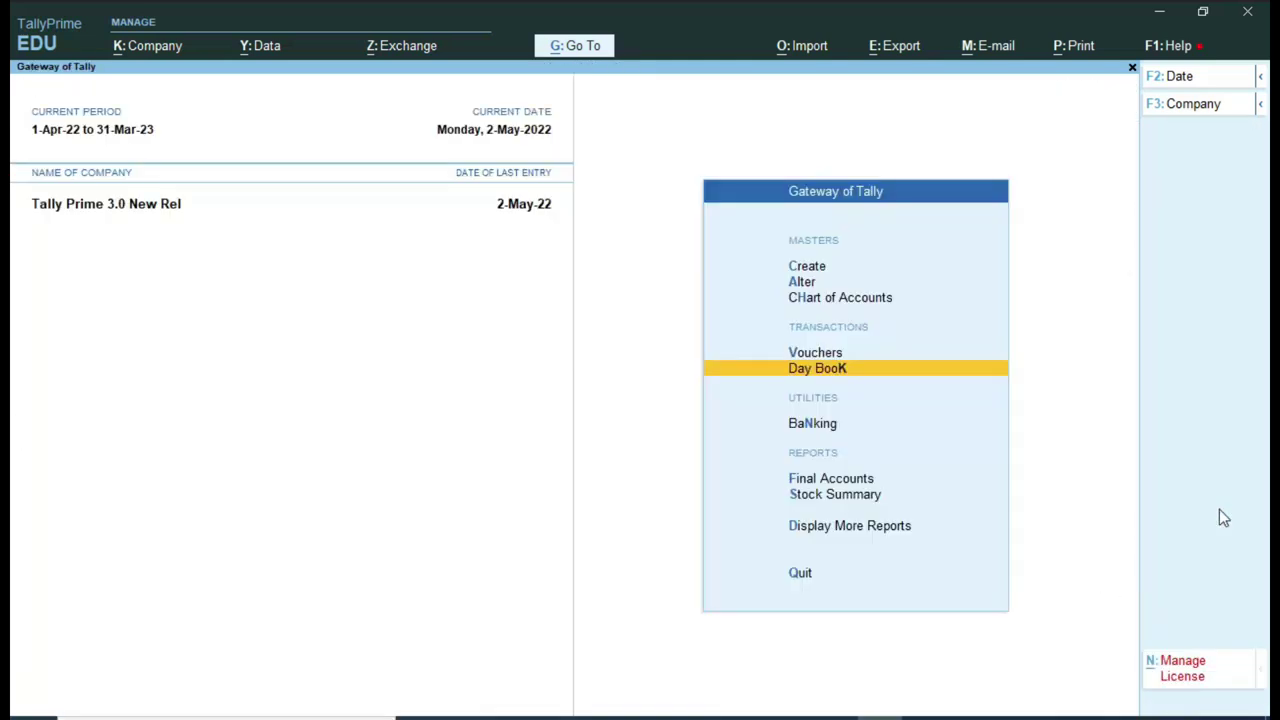
{"action": "key", "text": "Up"}
{"action": "key", "text": "Up"}
{"action": "key", "text": "Up"}
{"action": "key", "text": "Up"}
{"action": "key", "text": "Return"}
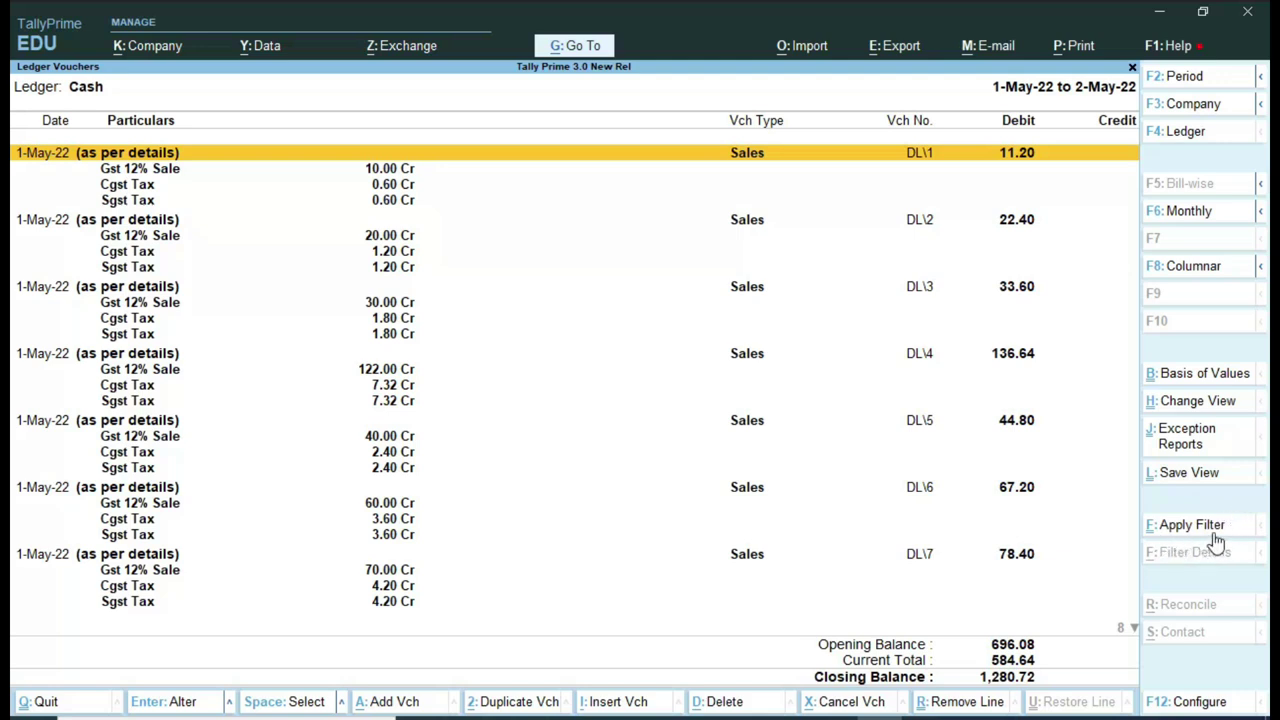
{"action": "key", "text": "Escape"}
{"action": "key", "text": "Escape"}
{"action": "key", "text": "Down"}
{"action": "key", "text": "Down"}
{"action": "key", "text": "Down"}
{"action": "key", "text": "Down"}
{"action": "key", "text": "Down"}
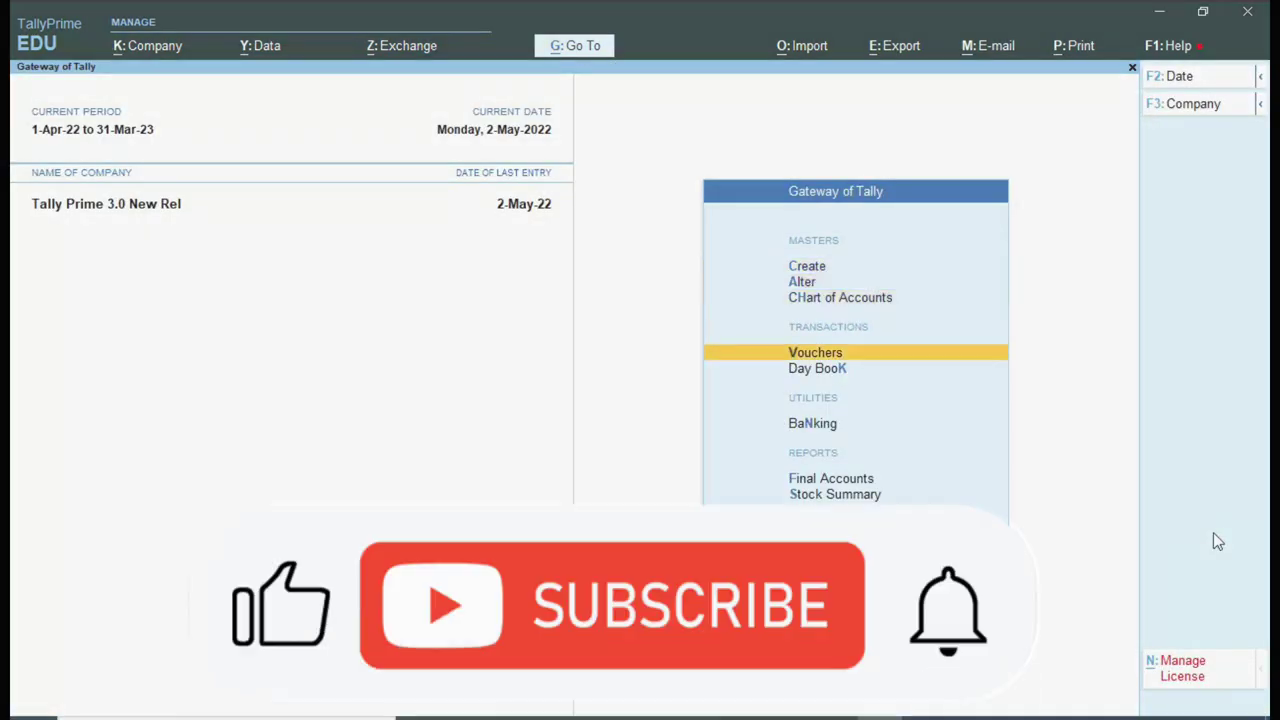
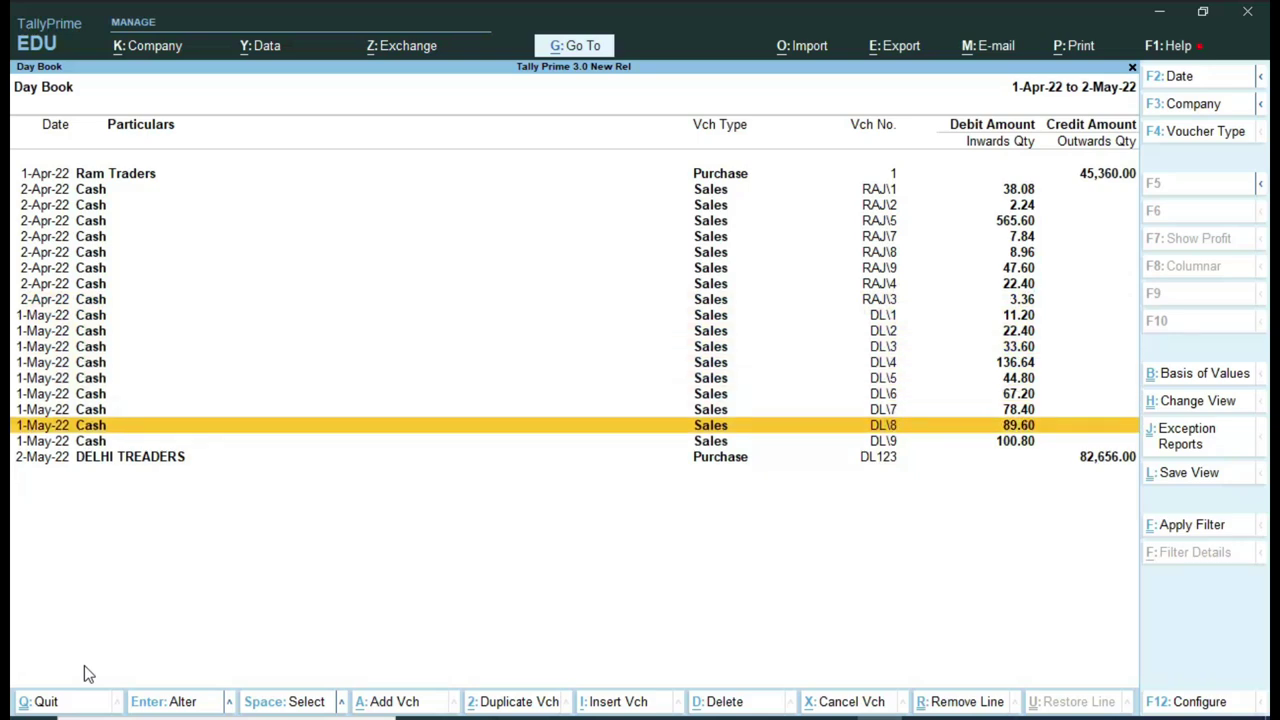
Step: Replace voucher DL\8's narration with the new customer's name and save it
{"action": "left_click", "coordinate": [84, 665]}
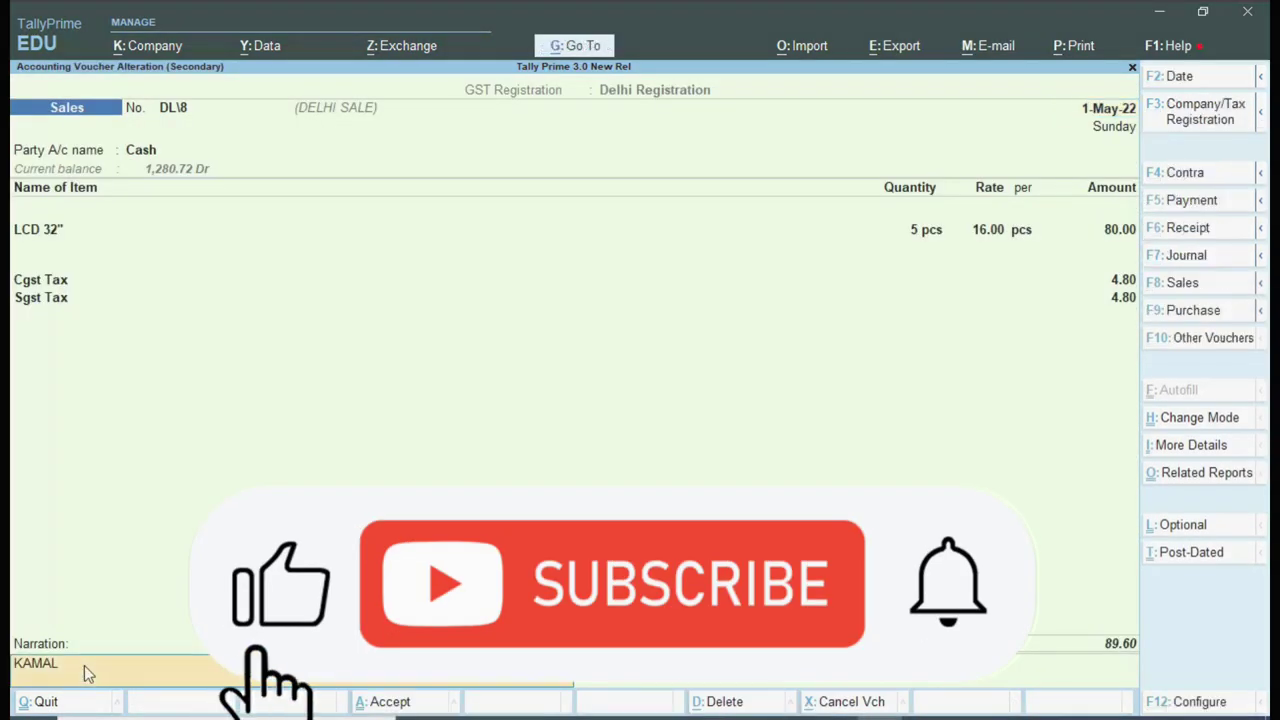
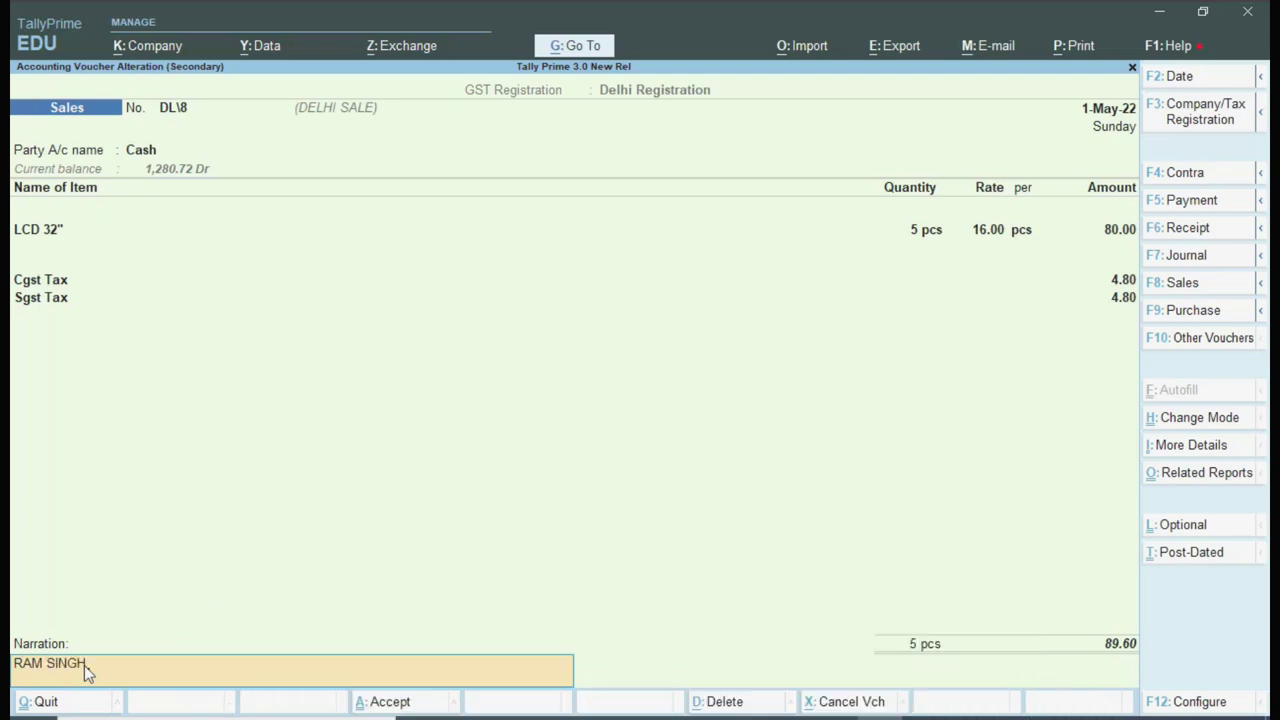
{"action": "key", "text": "Return"}
{"action": "key", "text": "Return"}
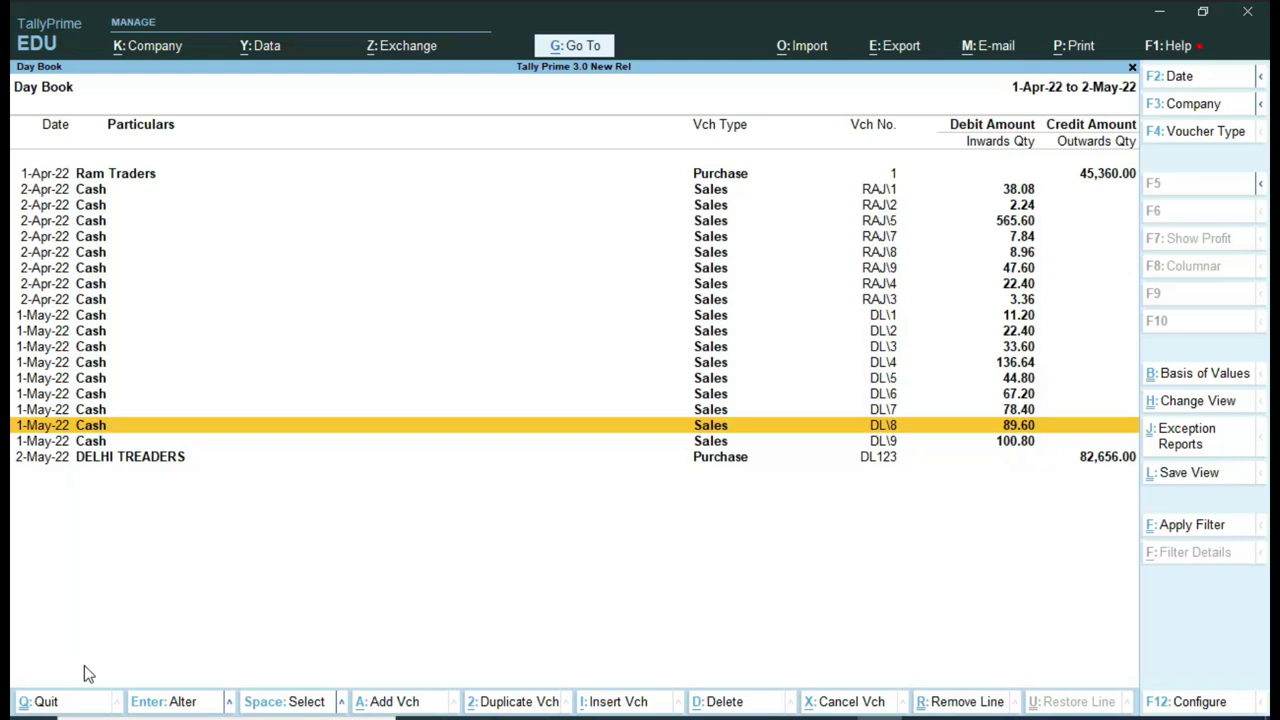
Step: View sales voucher DL\3, then leave it without changes
{"action": "key", "text": "Up"}
{"action": "key", "text": "Up"}
{"action": "key", "text": "Up"}
{"action": "key", "text": "Up"}
{"action": "key", "text": "Up"}
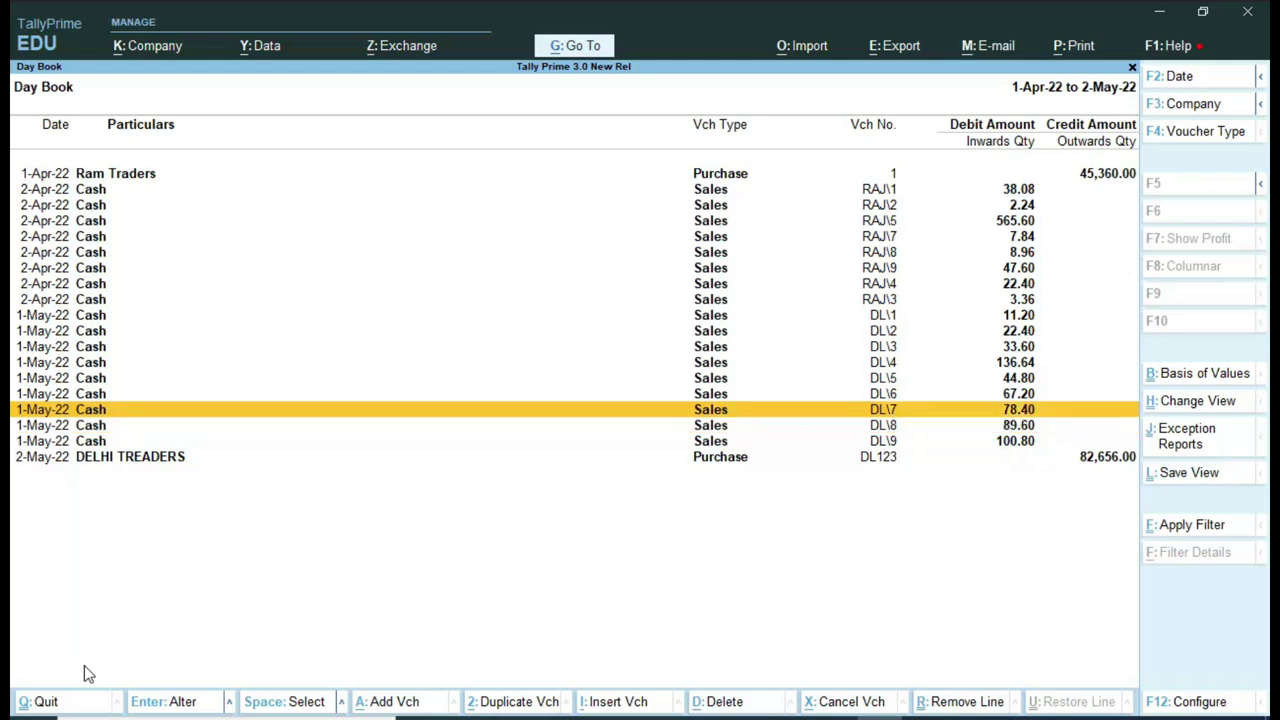
{"action": "key", "text": "Return"}
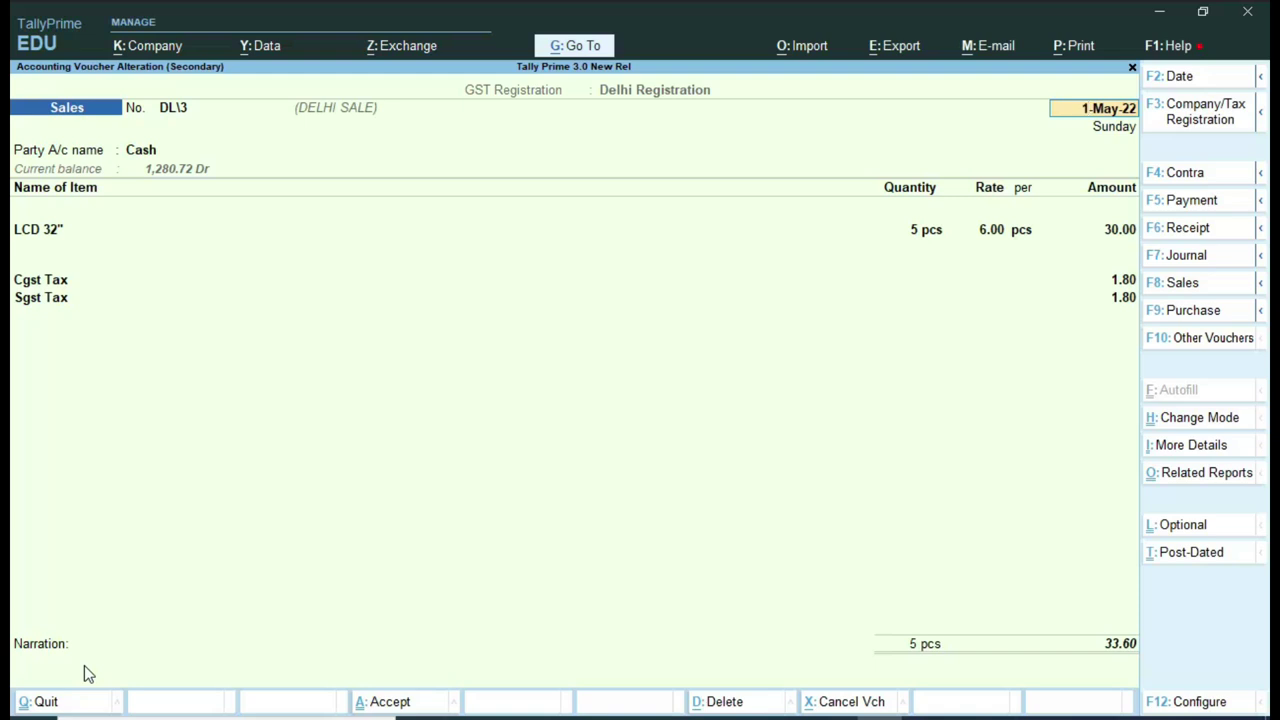
{"action": "key", "text": "Escape"}
{"action": "key", "text": "y"}
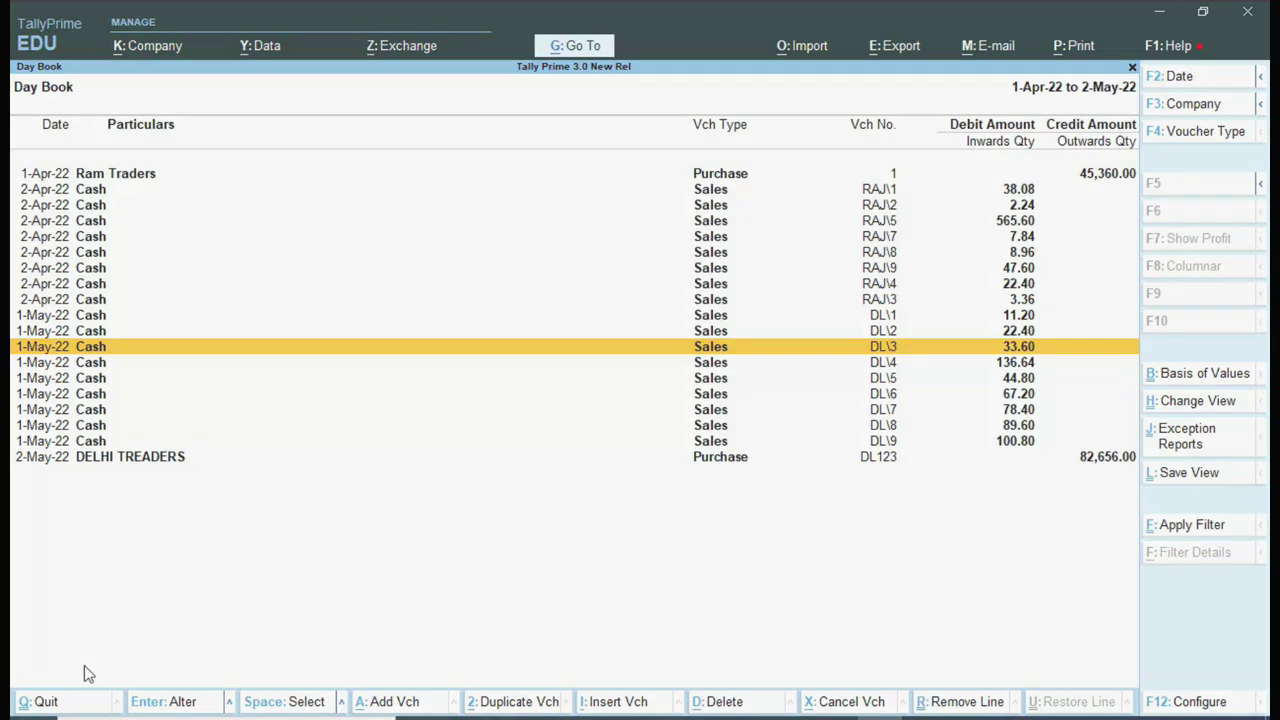
Step: Apply a basic Day Book filter for the customer's name, leaving RAJ\7, RAJ\3 and DL\8
{"action": "left_click", "coordinate": [1207, 530]}
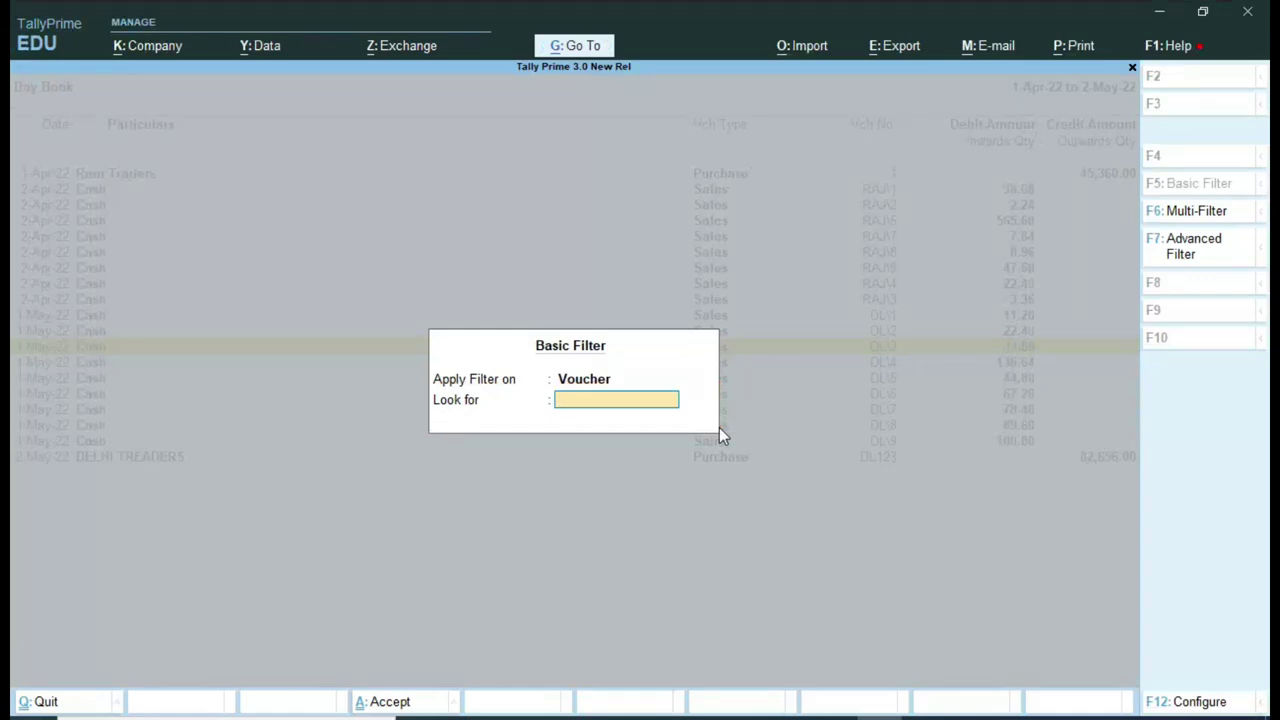
{"action": "key", "text": "Return"}
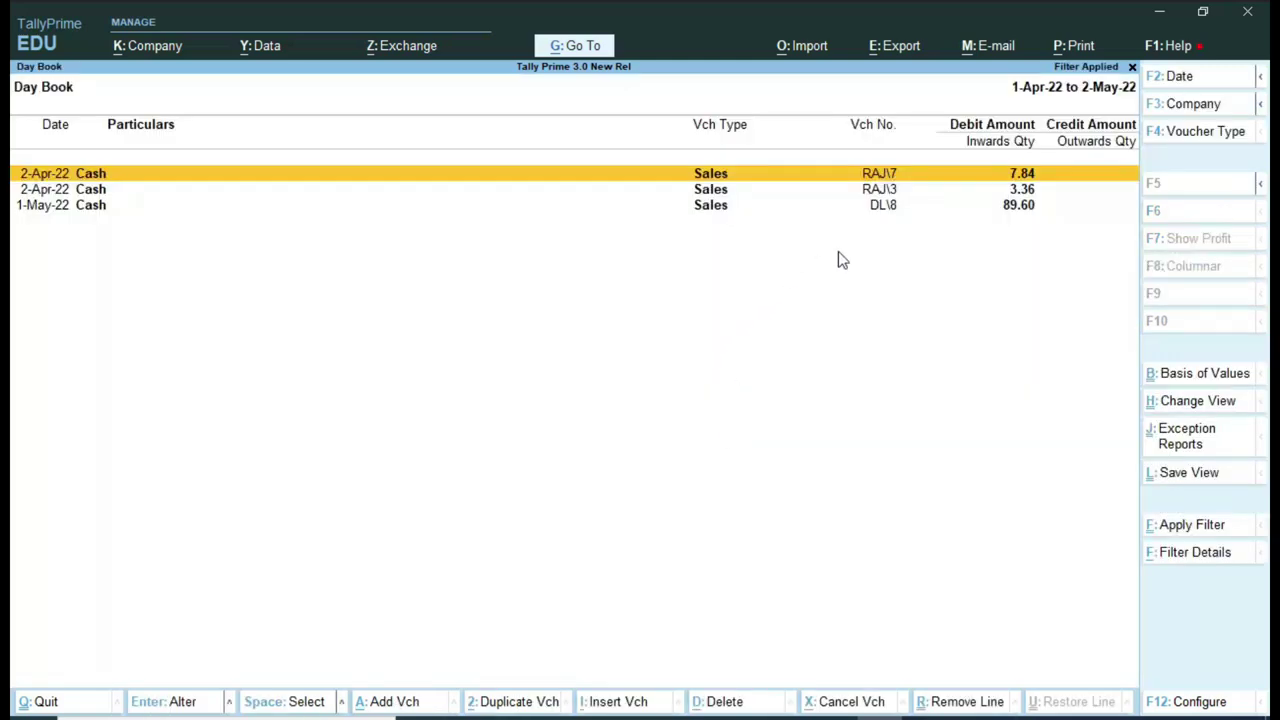
{"action": "key", "text": "ctrl"}
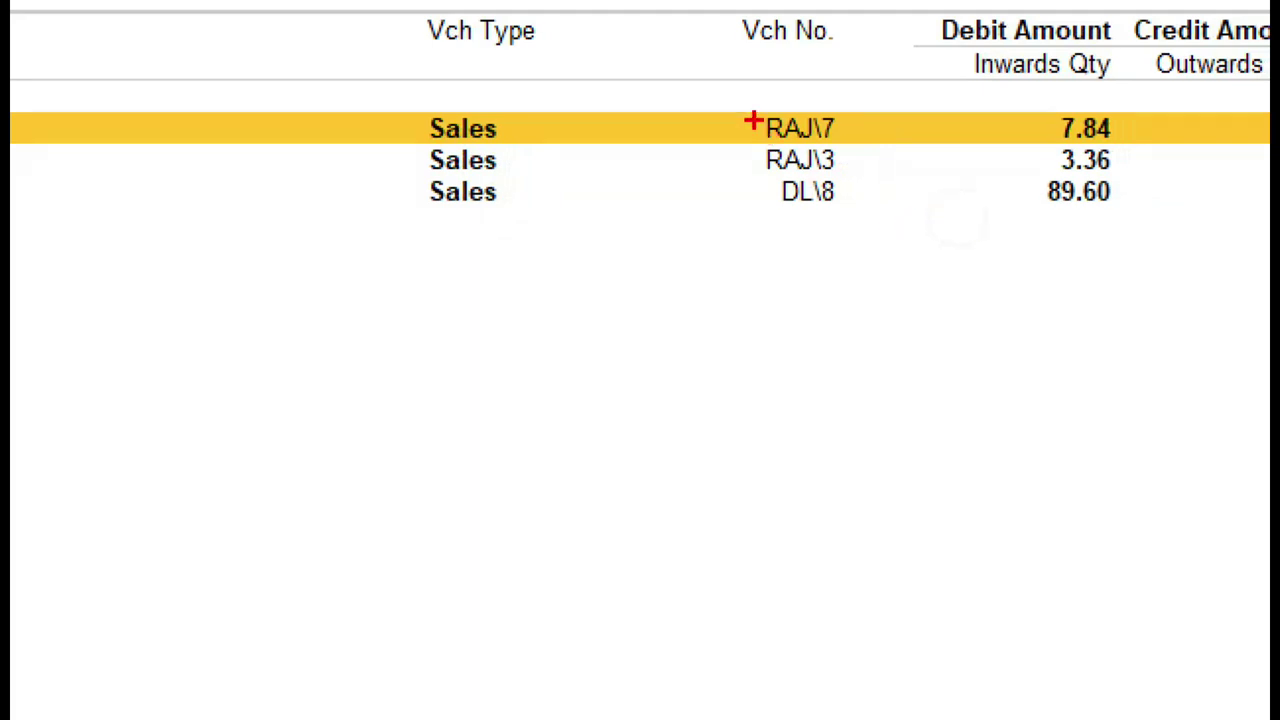
{"action": "left_click_drag", "start_coordinate": [731, 88], "coordinate": [1172, 257]}
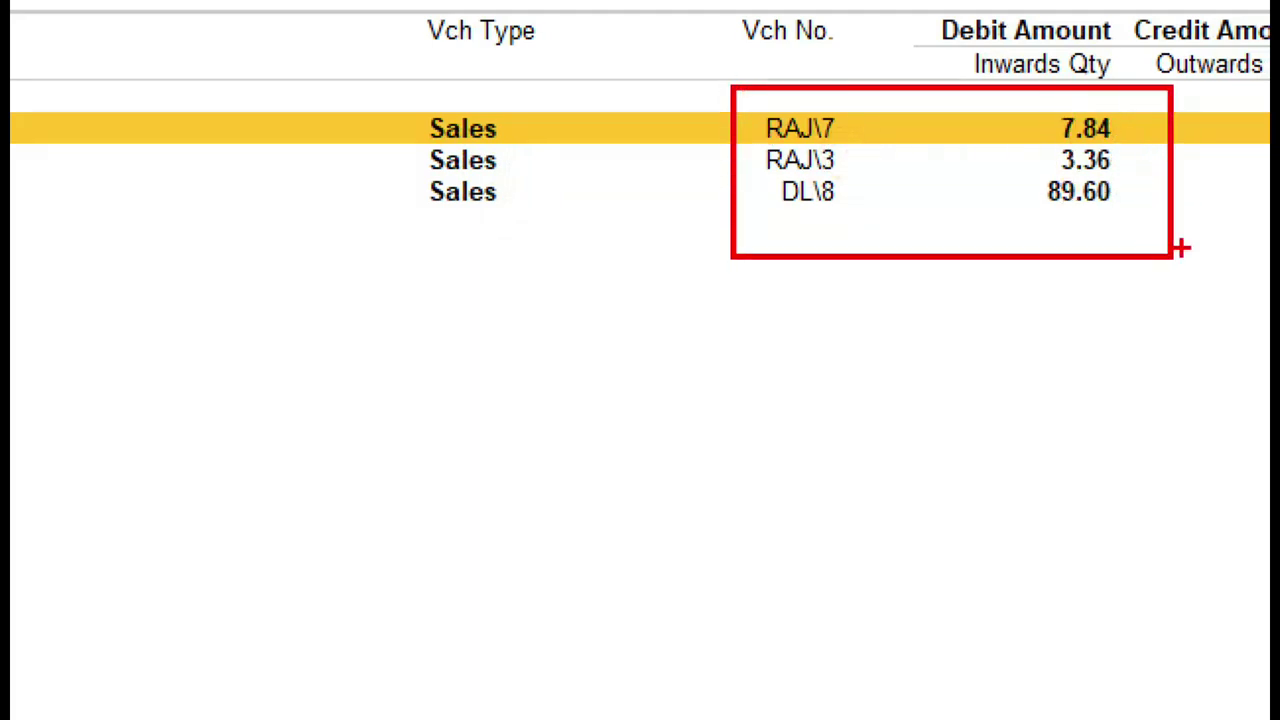
{"action": "key", "text": "Return"}
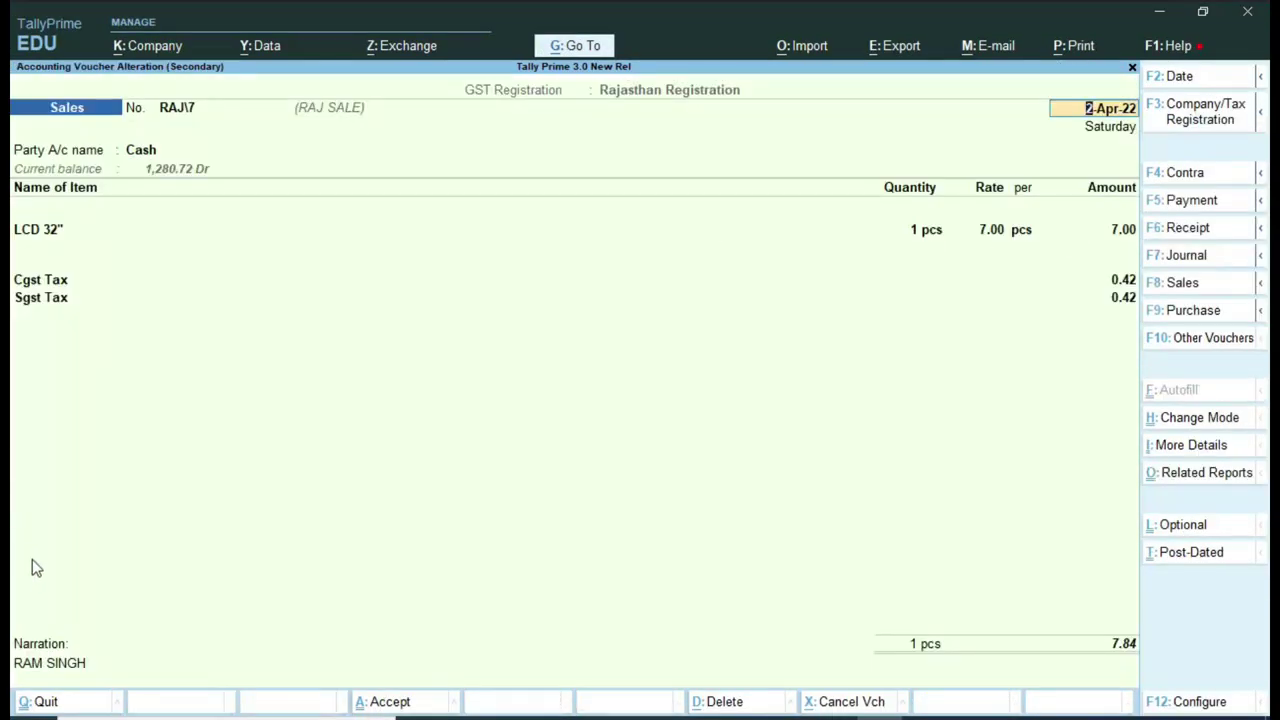
{"action": "key", "text": "Escape"}
{"action": "key", "text": "Down"}
{"action": "key", "text": "Return"}
{"action": "key", "text": "Escape"}
{"action": "key", "text": "Return"}
{"action": "key", "text": "Down"}
{"action": "key", "text": "Return"}
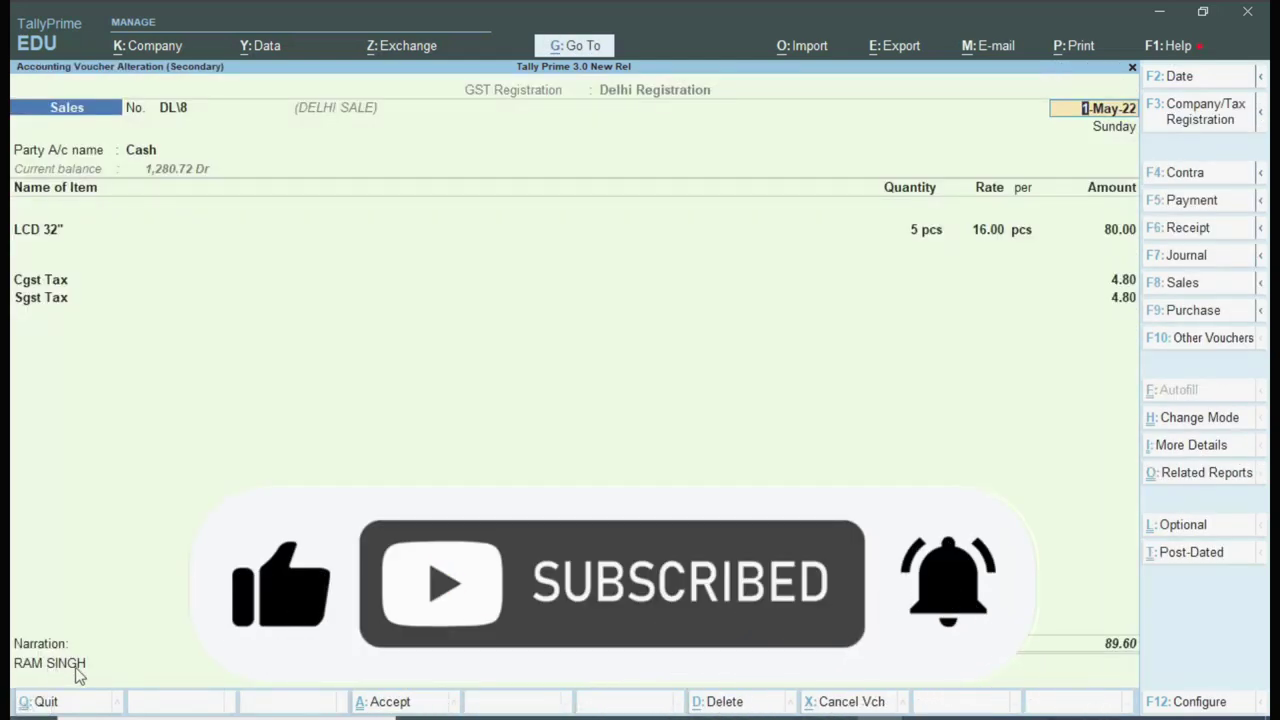
{"action": "key", "text": "Escape"}
{"action": "key", "text": "Return"}
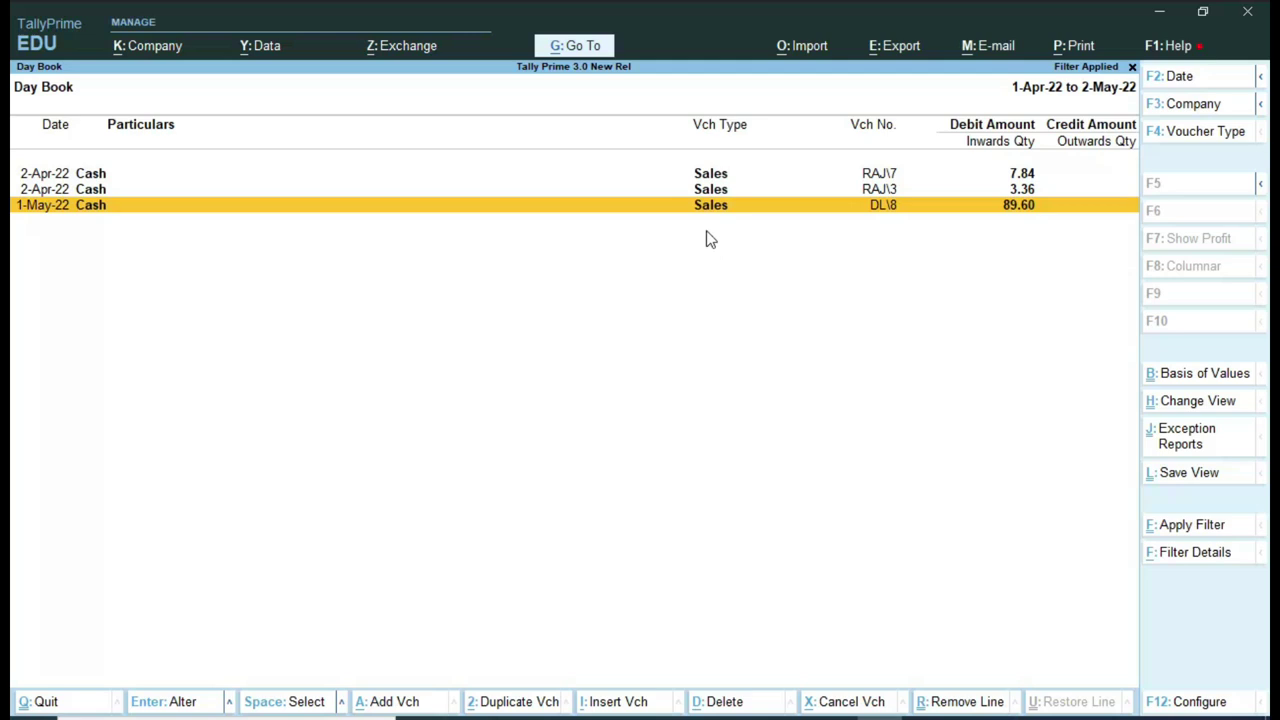
{"action": "key", "text": "F2"}
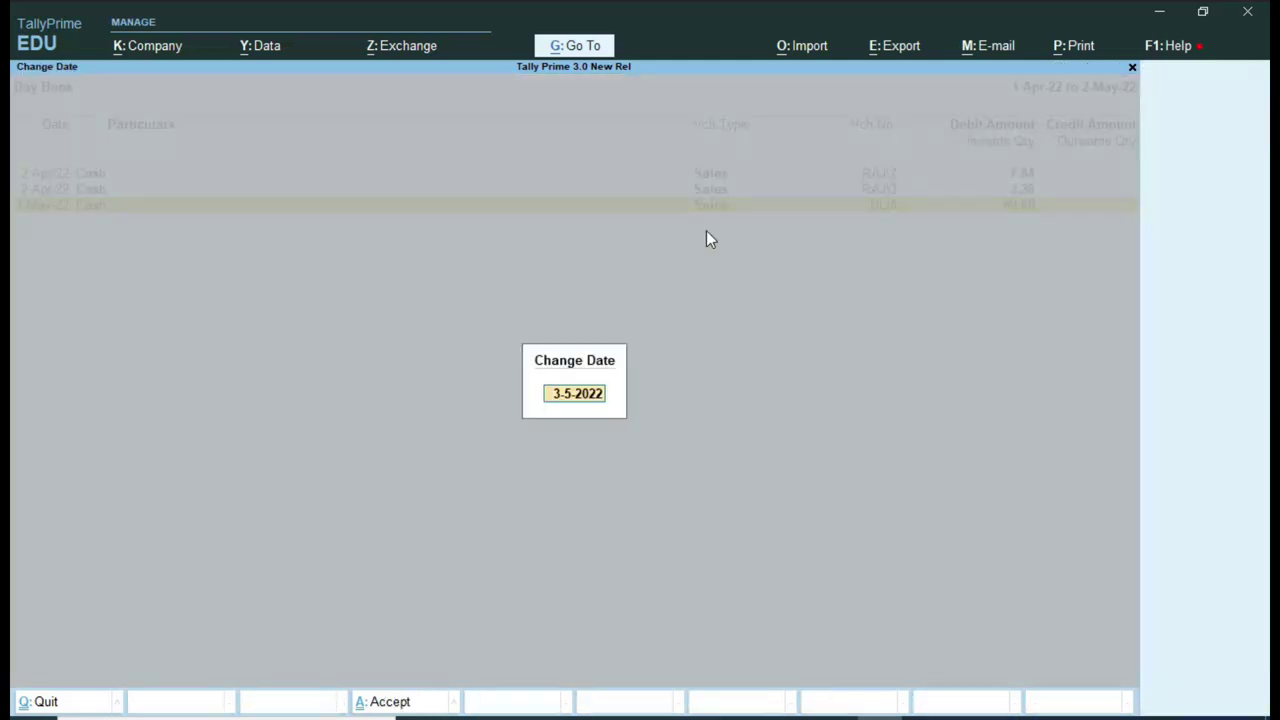
{"action": "key", "text": "Escape"}
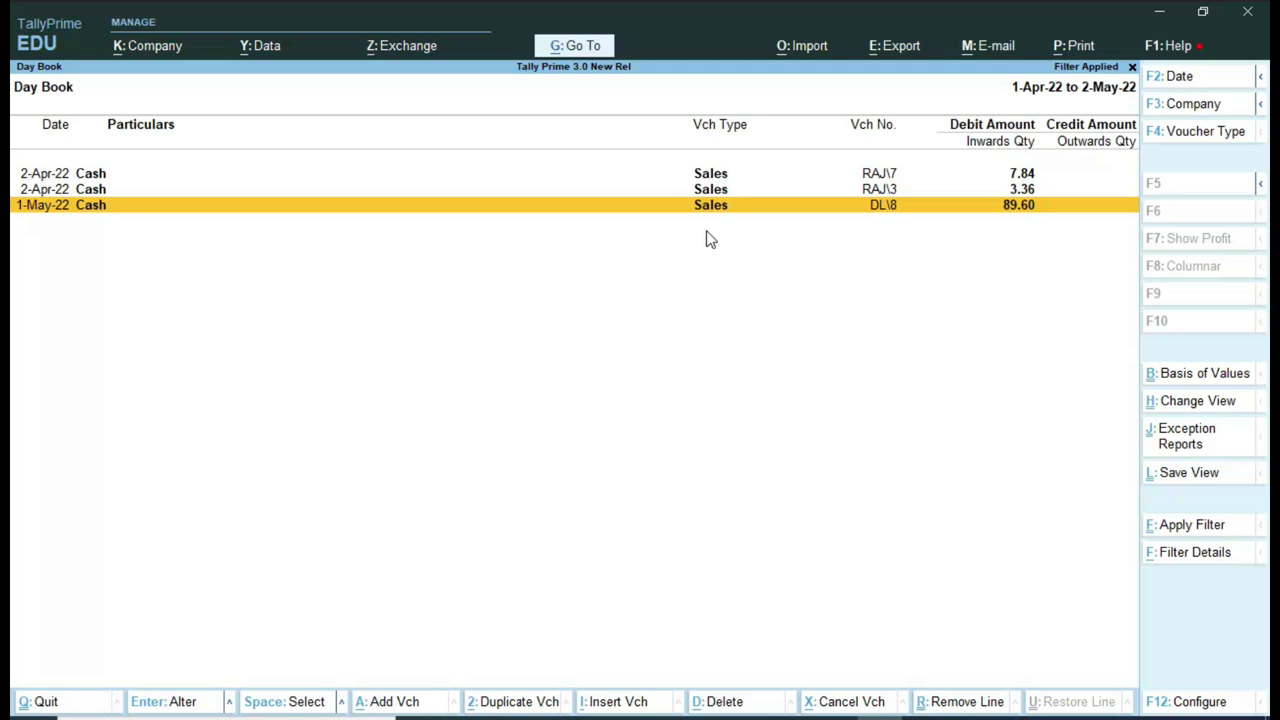
Step: Open the Day Book's Advanced Filter and bring up its List of Fields
{"action": "left_click", "coordinate": [1219, 530]}
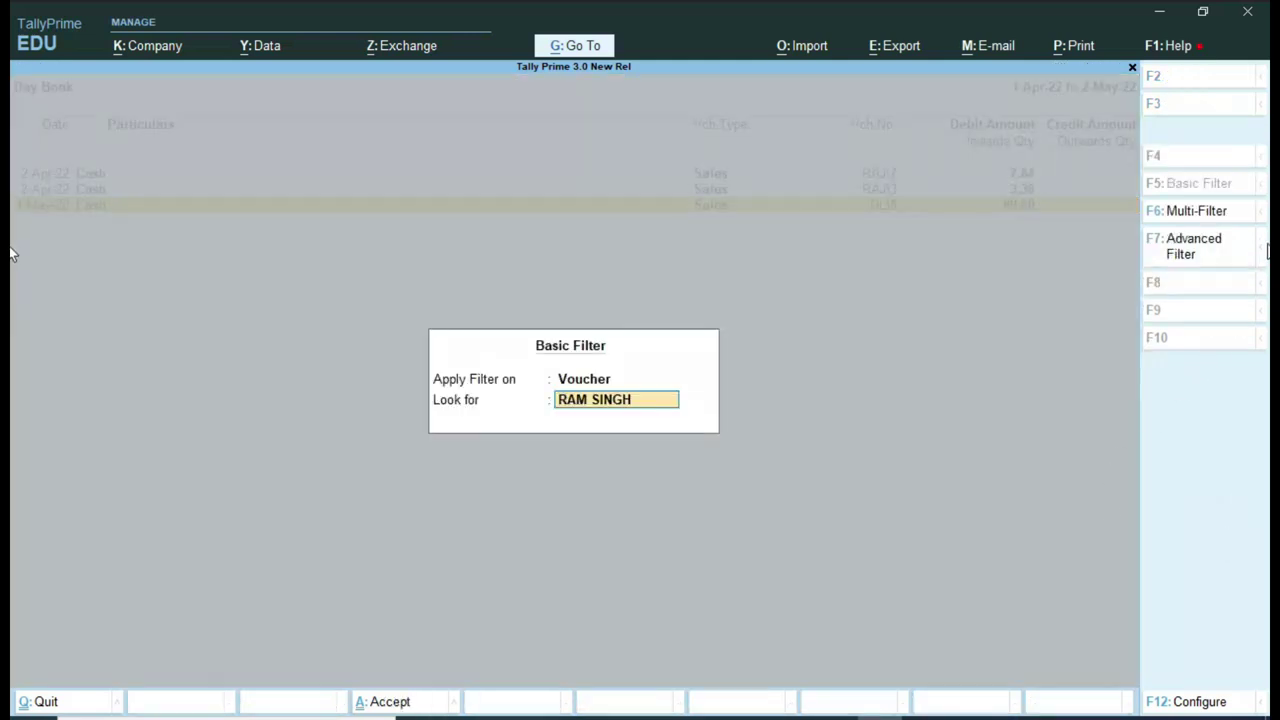
{"action": "left_click", "coordinate": [1207, 251]}
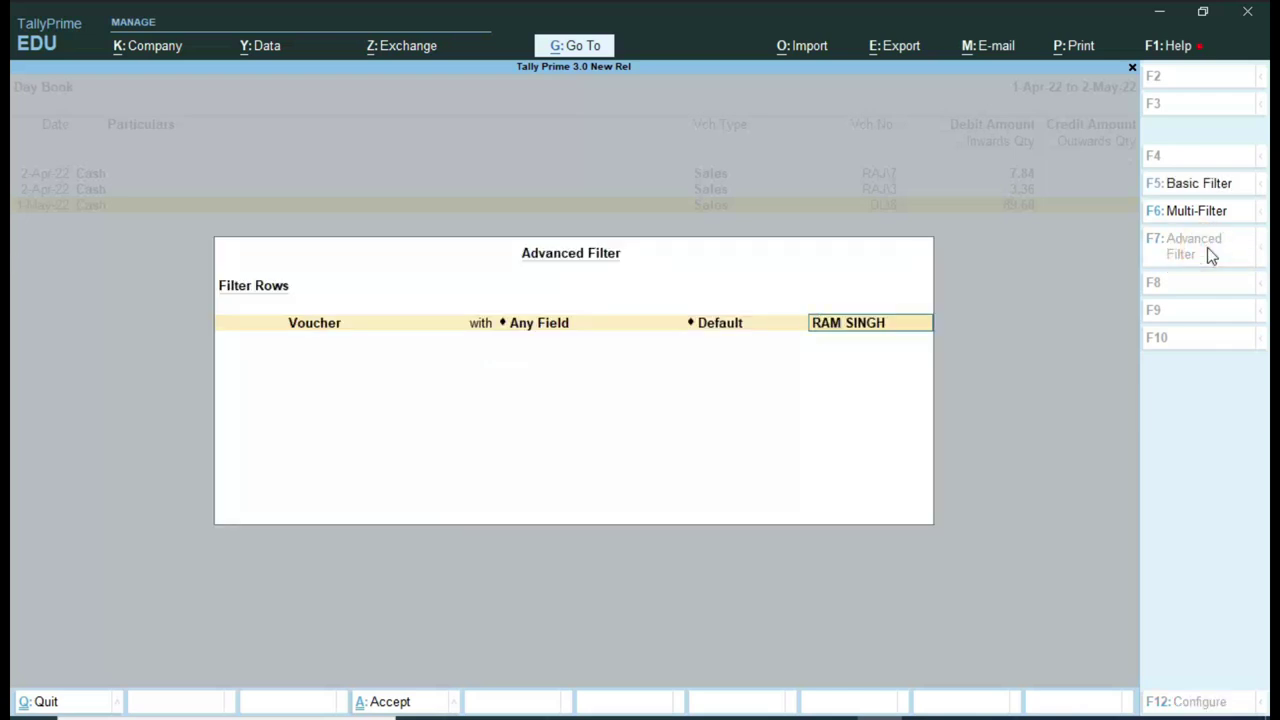
{"action": "key", "text": "BackSpace"}
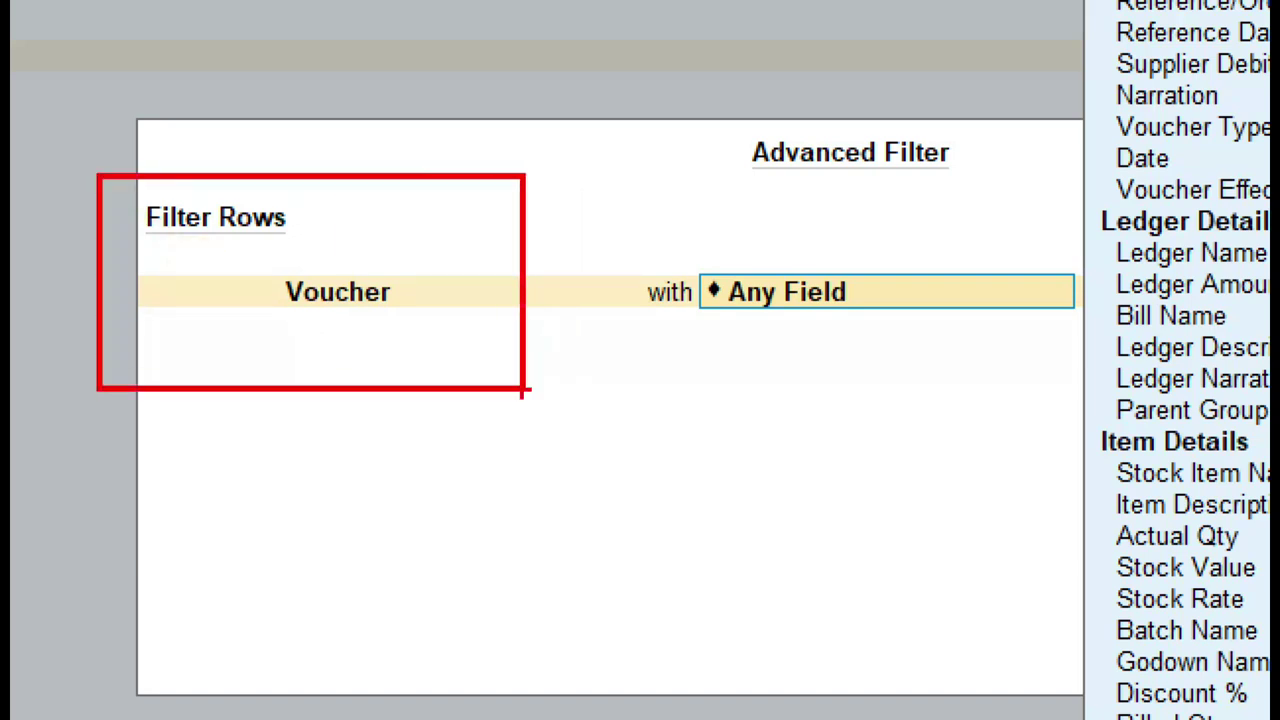
Step: Highlight the Voucher row, Any Field, and the Voucher Type Name, Date and Voucher Effective Date fields
{"action": "mouse_move", "coordinate": [134, 308]}
{"action": "left_mouse_down"}
{"action": "mouse_move", "coordinate": [209, 329]}
{"action": "mouse_move", "coordinate": [280, 239]}
{"action": "left_mouse_up"}
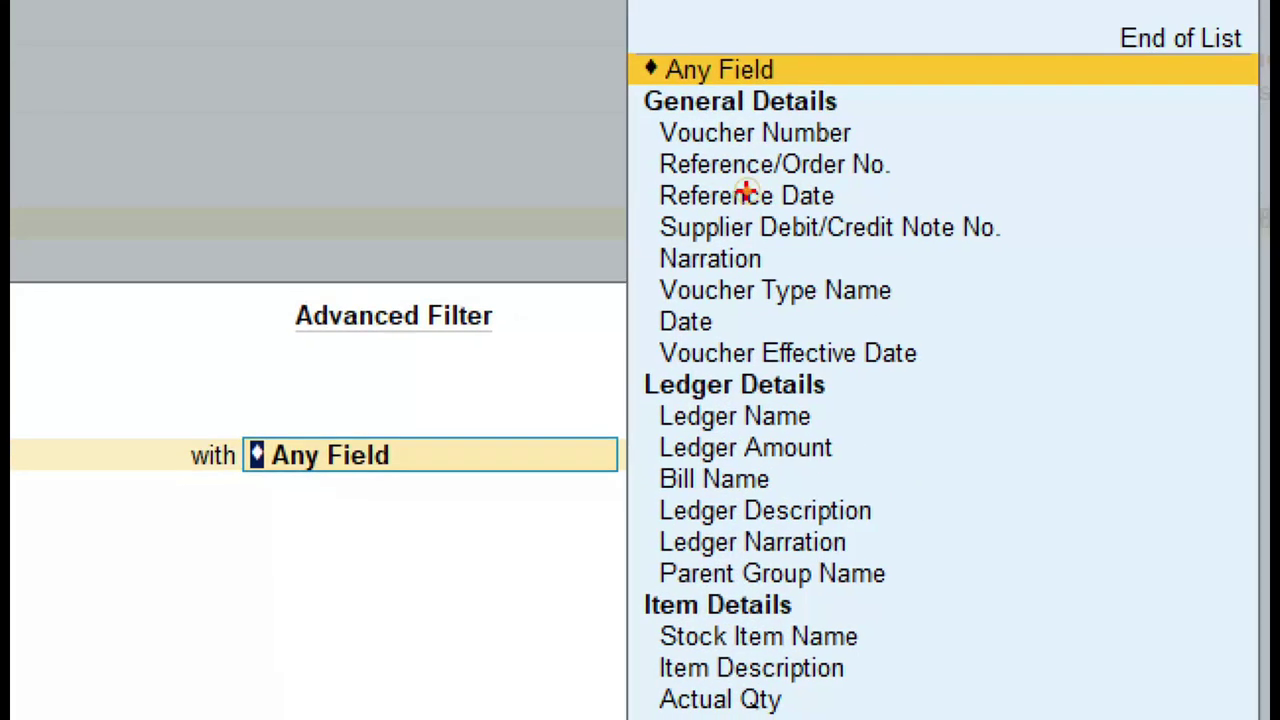
{"action": "mouse_move", "coordinate": [612, 15]}
{"action": "left_mouse_down"}
{"action": "mouse_move", "coordinate": [680, 105]}
{"action": "mouse_move", "coordinate": [788, 90]}
{"action": "mouse_move", "coordinate": [660, 18]}
{"action": "mouse_move", "coordinate": [598, 45]}
{"action": "left_mouse_up"}
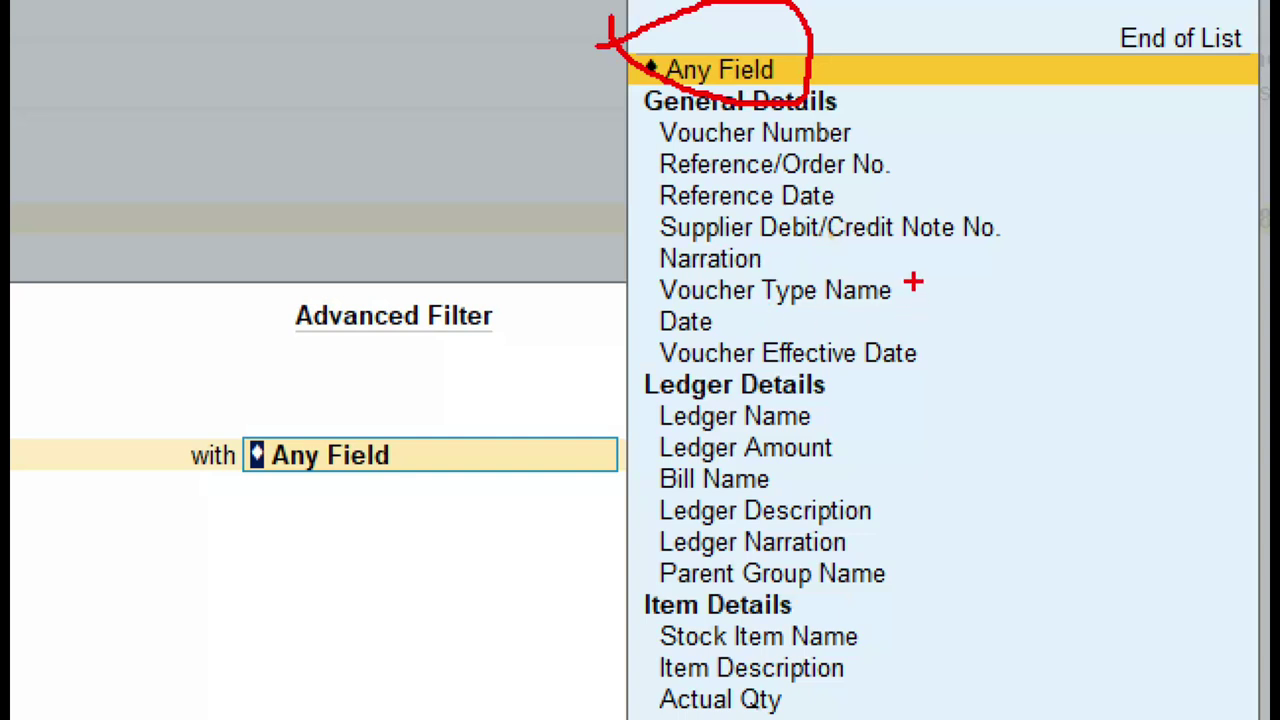
{"action": "left_click_drag", "start_coordinate": [914, 292], "coordinate": [1032, 253]}
{"action": "left_click_drag", "start_coordinate": [724, 322], "coordinate": [898, 284]}
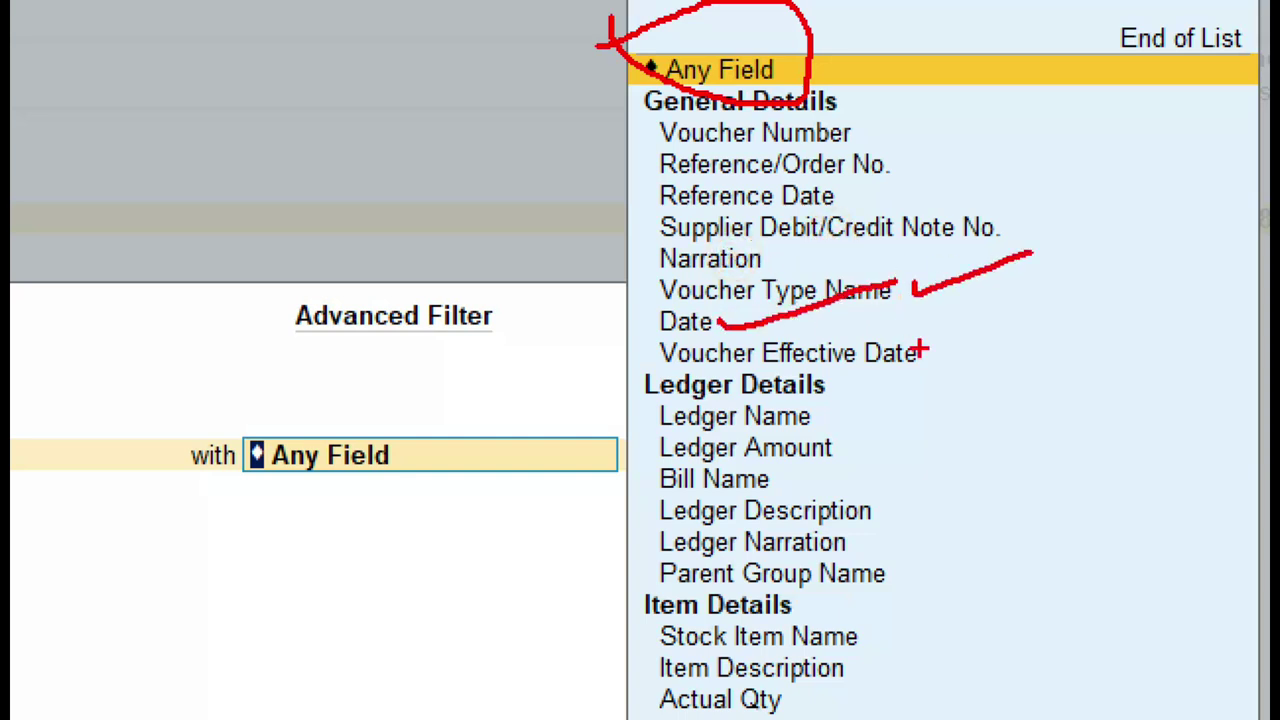
{"action": "mouse_move", "coordinate": [934, 348]}
{"action": "left_mouse_down"}
{"action": "mouse_move", "coordinate": [937, 372]}
{"action": "mouse_move", "coordinate": [1012, 327]}
{"action": "left_mouse_up"}
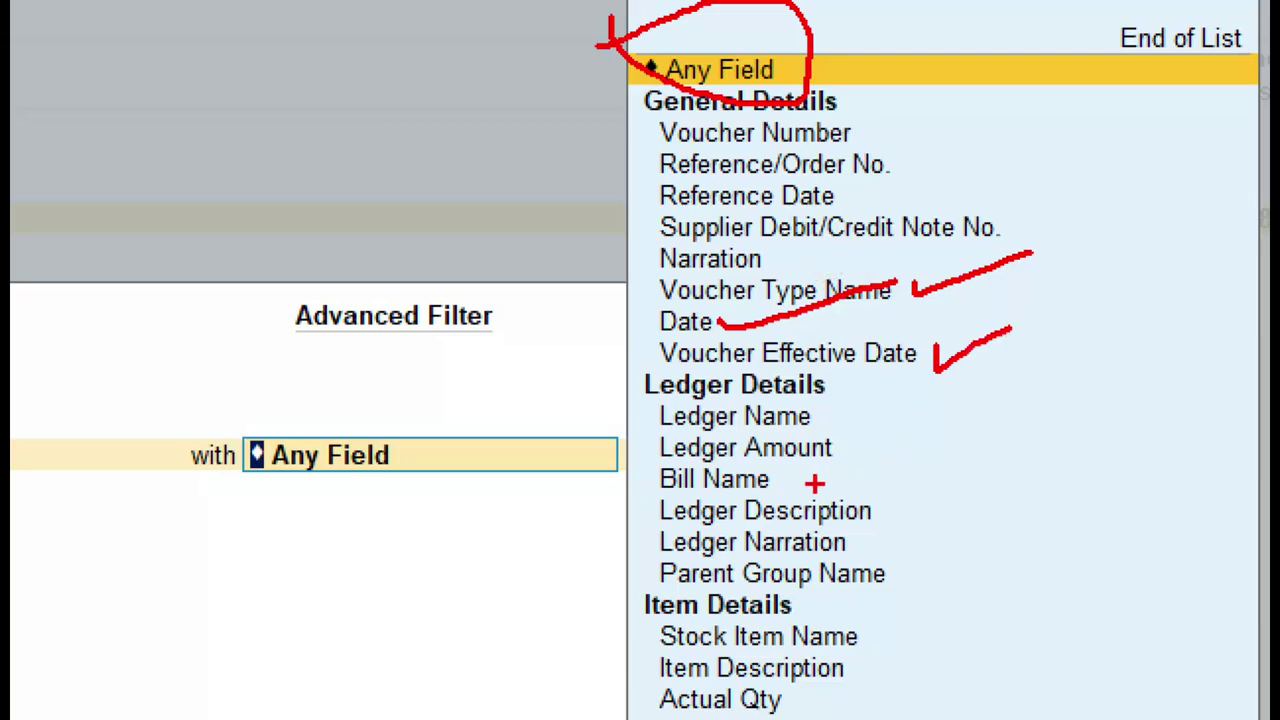
{"action": "key", "text": "Down"}
{"action": "key", "text": "Down"}
{"action": "key", "text": "Down"}
{"action": "key", "text": "Down"}
{"action": "key", "text": "Down"}
{"action": "key", "text": "Down"}
{"action": "key", "text": "Down"}
{"action": "key", "text": "Down"}
{"action": "key", "text": "Down"}
{"action": "key", "text": "Down"}
{"action": "key", "text": "Down"}
{"action": "key", "text": "Down"}
{"action": "key", "text": "Down"}
{"action": "key", "text": "Down"}
{"action": "key", "text": "Down"}
{"action": "key", "text": "Down"}
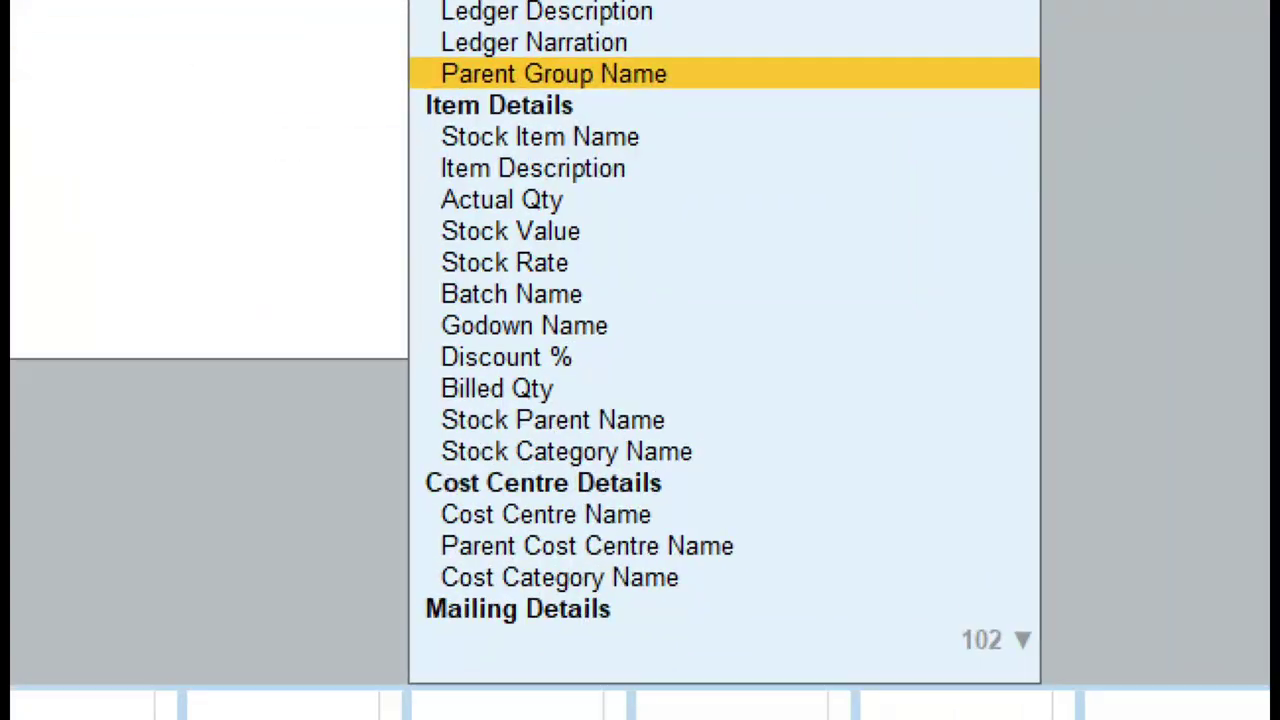
Step: Mark the list's total of 102 fields and clear a stray typed character
{"action": "left_click", "coordinate": [966, 683]}
{"action": "mouse_move", "coordinate": [916, 576]}
{"action": "left_mouse_down"}
{"action": "mouse_move", "coordinate": [943, 645]}
{"action": "mouse_move", "coordinate": [1052, 676]}
{"action": "left_mouse_up"}
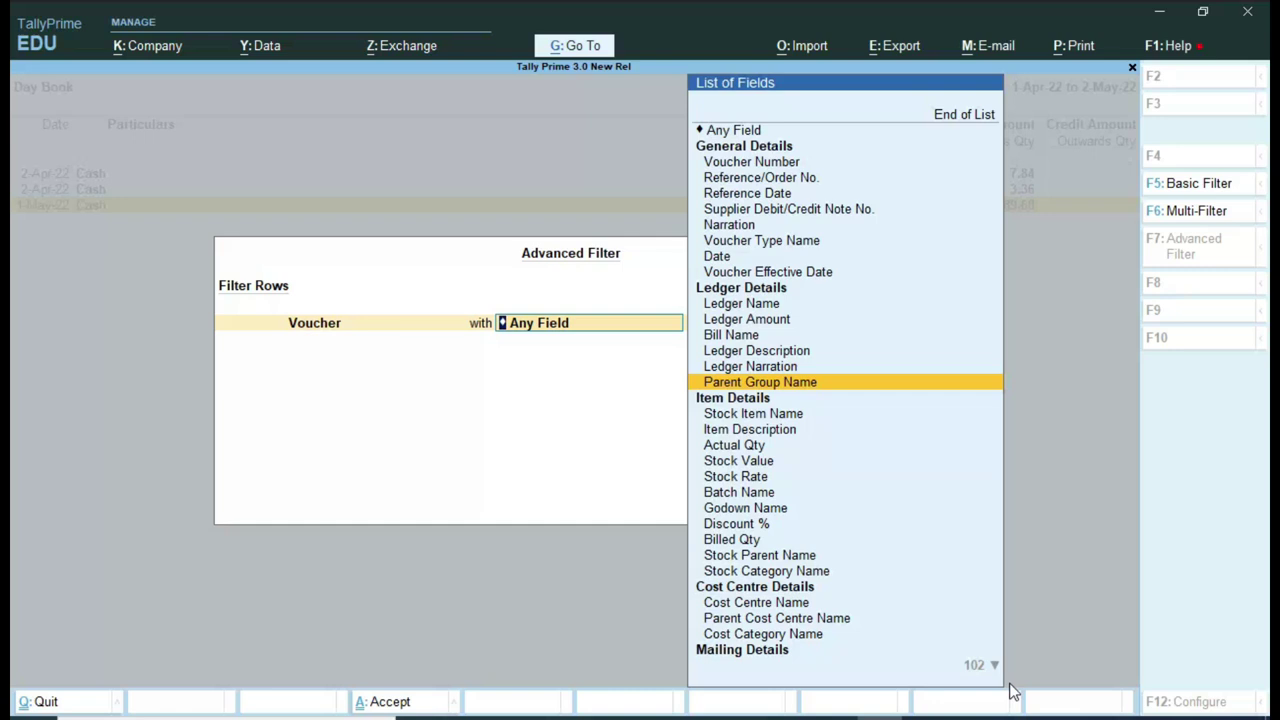
{"action": "type", "text": "x"}
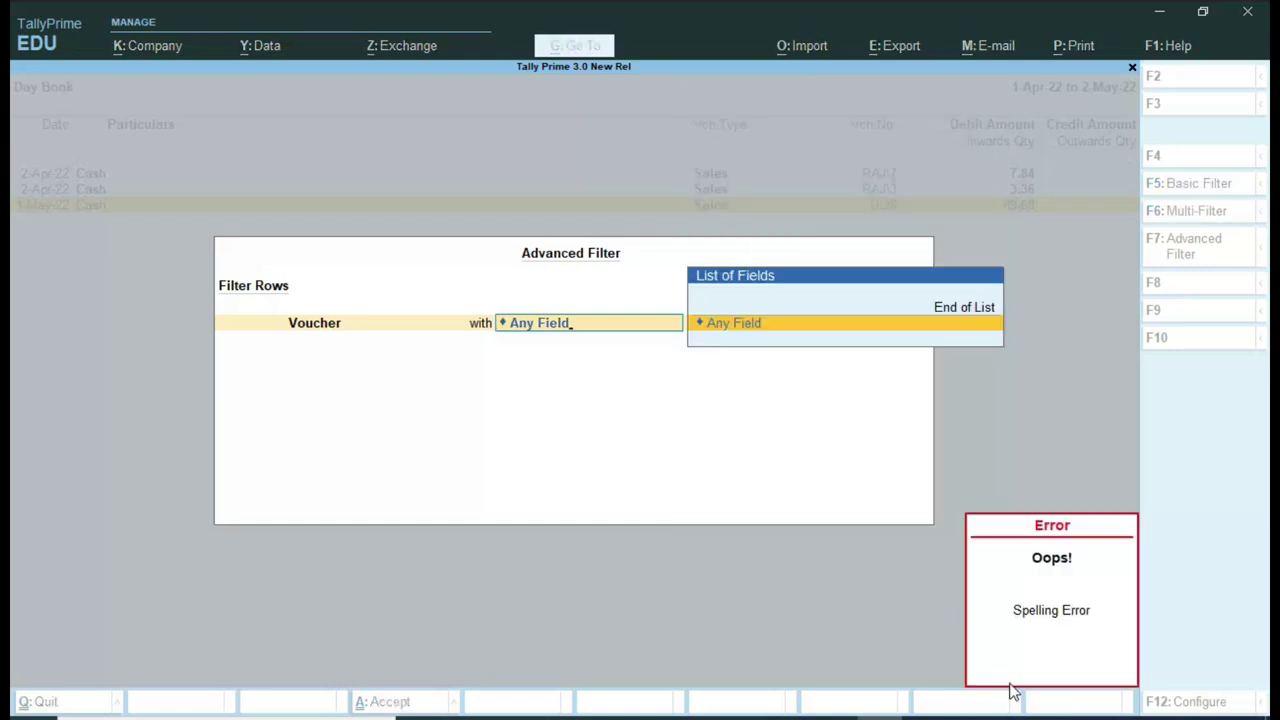
{"action": "key", "text": "BackSpace"}
{"action": "key", "text": "BackSpace"}
{"action": "key", "text": "BackSpace"}
{"action": "key", "text": "BackSpace"}
{"action": "key", "text": "BackSpace"}
{"action": "key", "text": "BackSpace"}
{"action": "key", "text": "BackSpace"}
{"action": "key", "text": "BackSpace"}
{"action": "key", "text": "BackSpace"}
{"action": "key", "text": "BackSpace"}
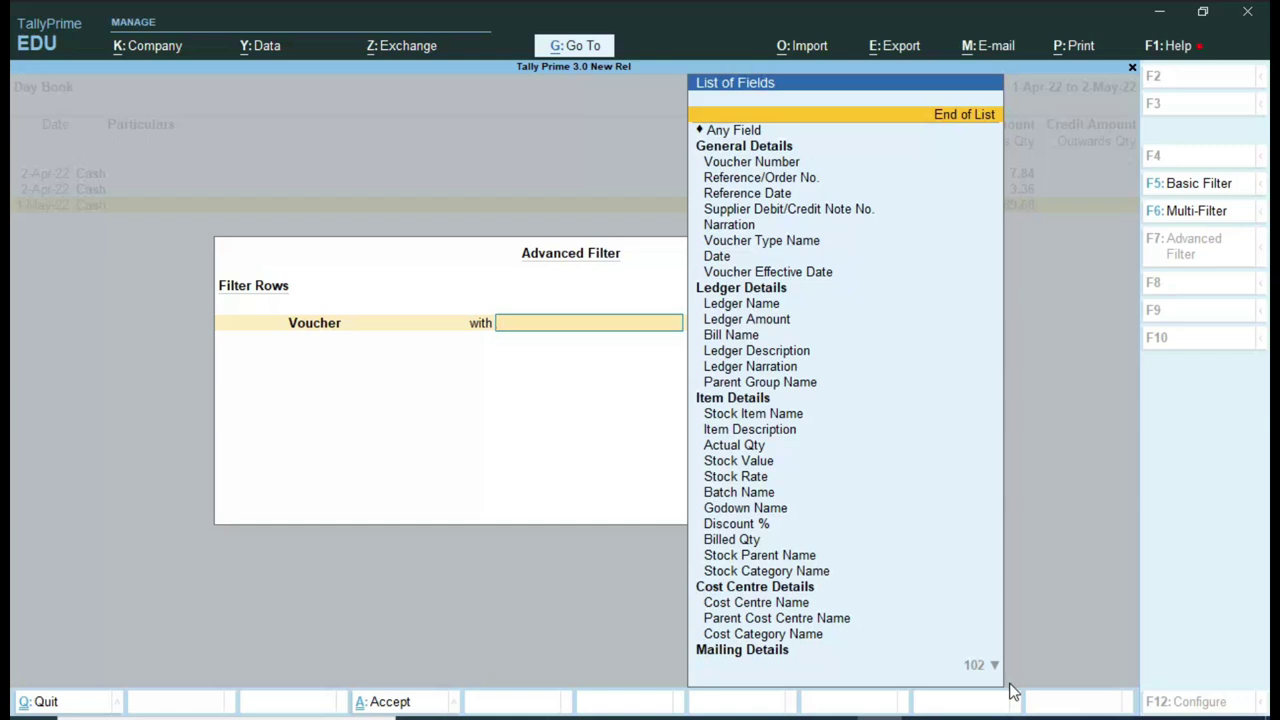
Step: Filter vouchers by Actual Qty equal to 5
{"action": "type", "text": "QT"}
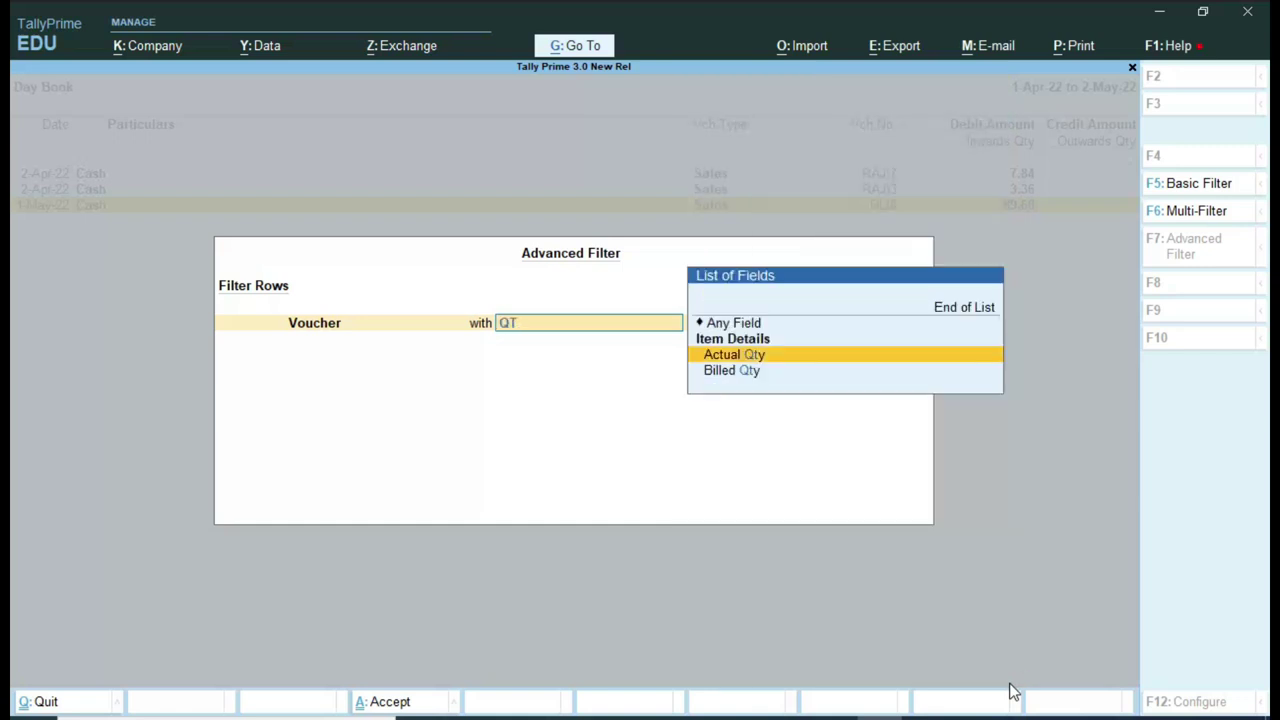
{"action": "key", "text": "Return"}
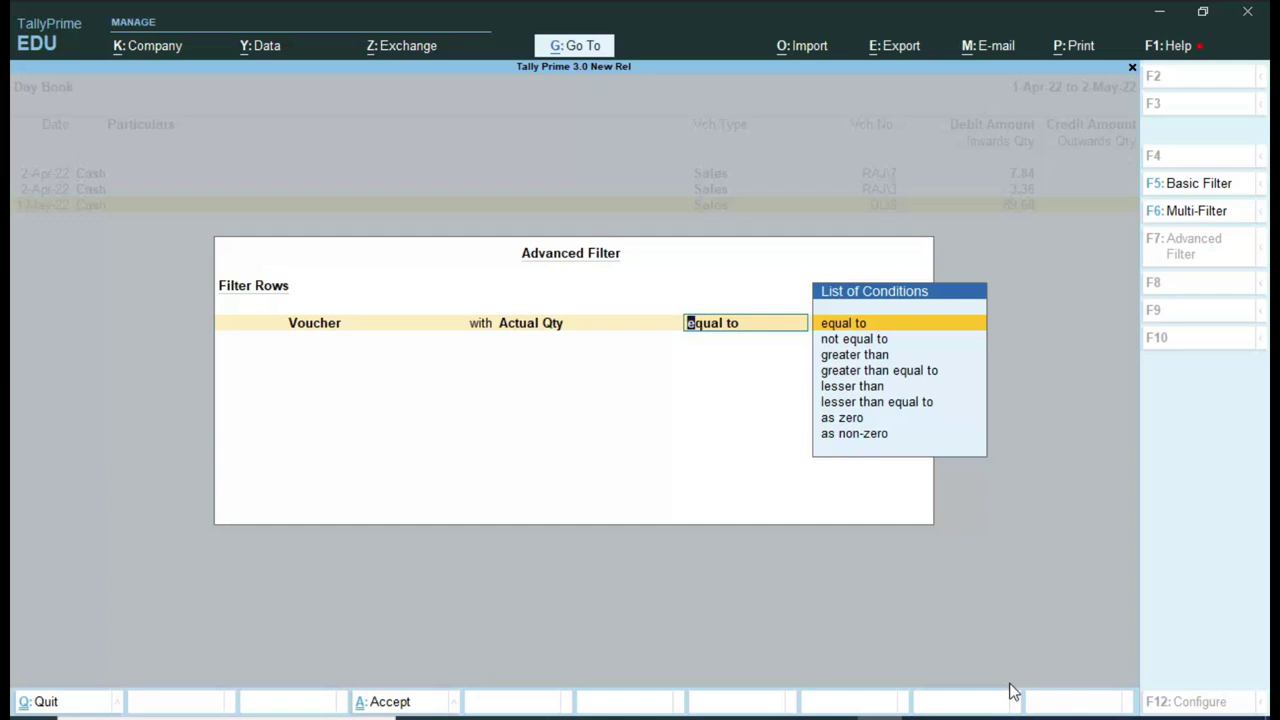
{"action": "key", "text": "Return"}
{"action": "type", "text": "5"}
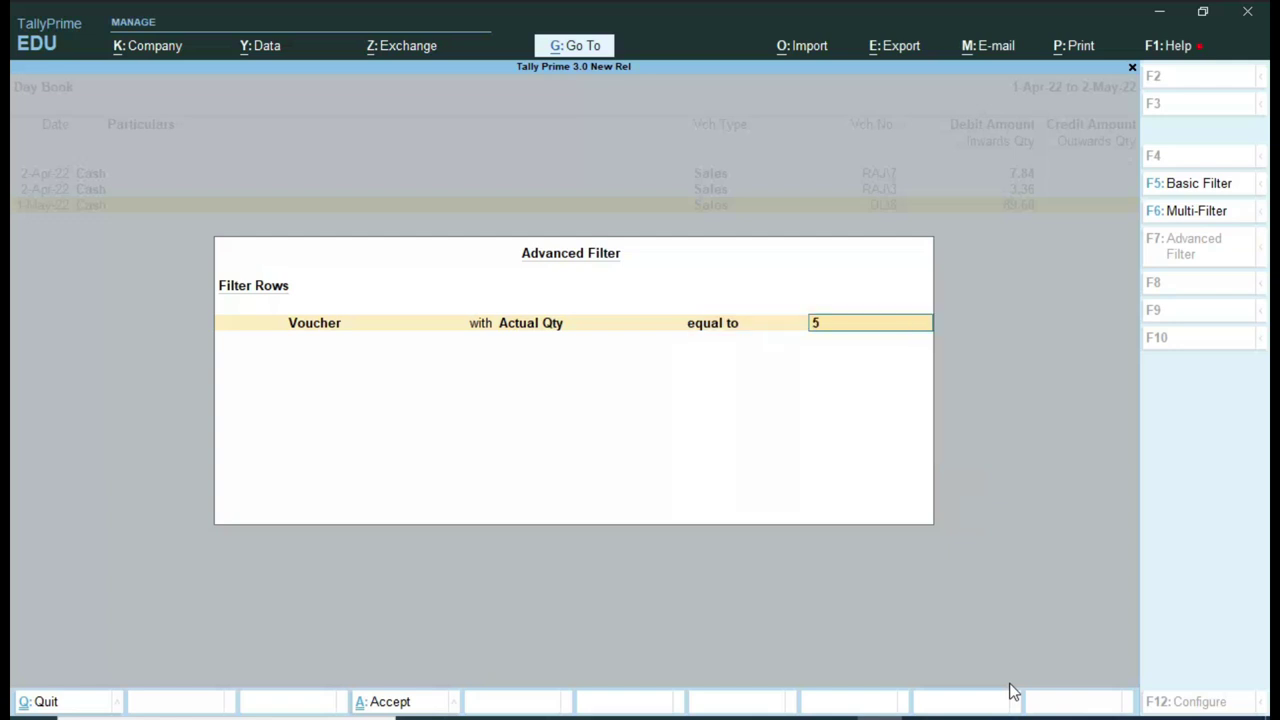
{"action": "key", "text": "Return"}
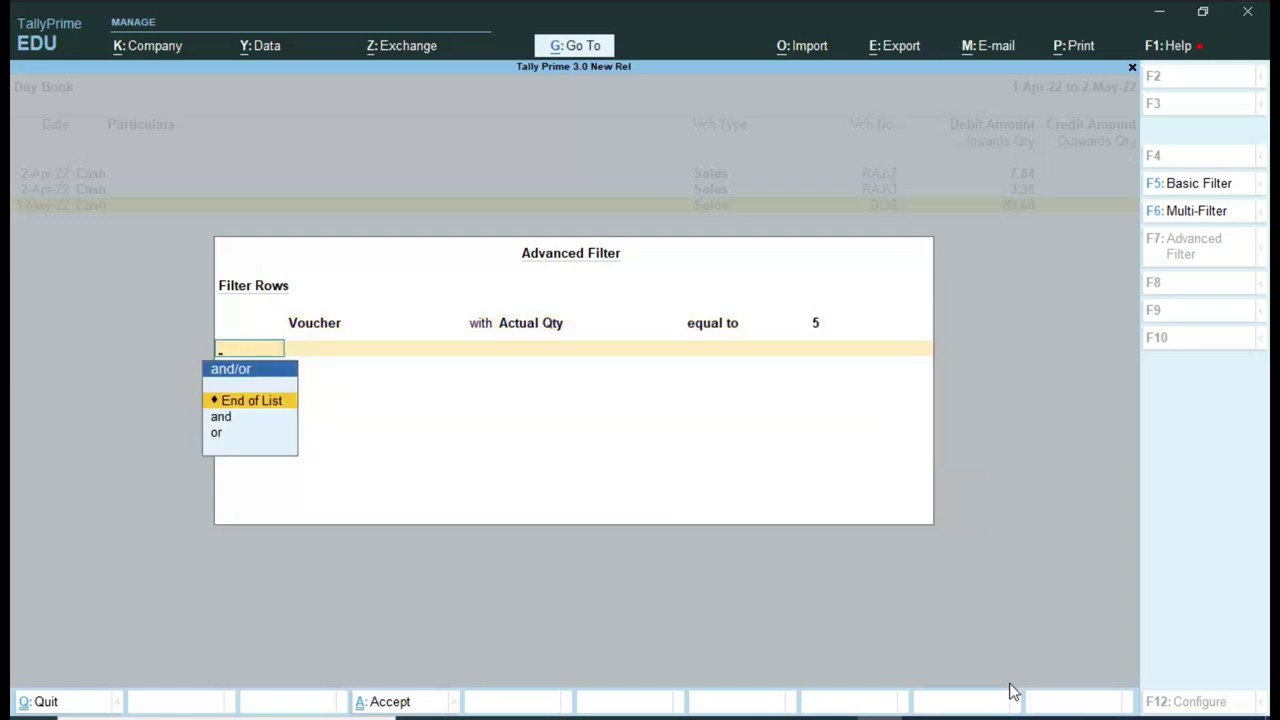
{"action": "key", "text": "Return"}
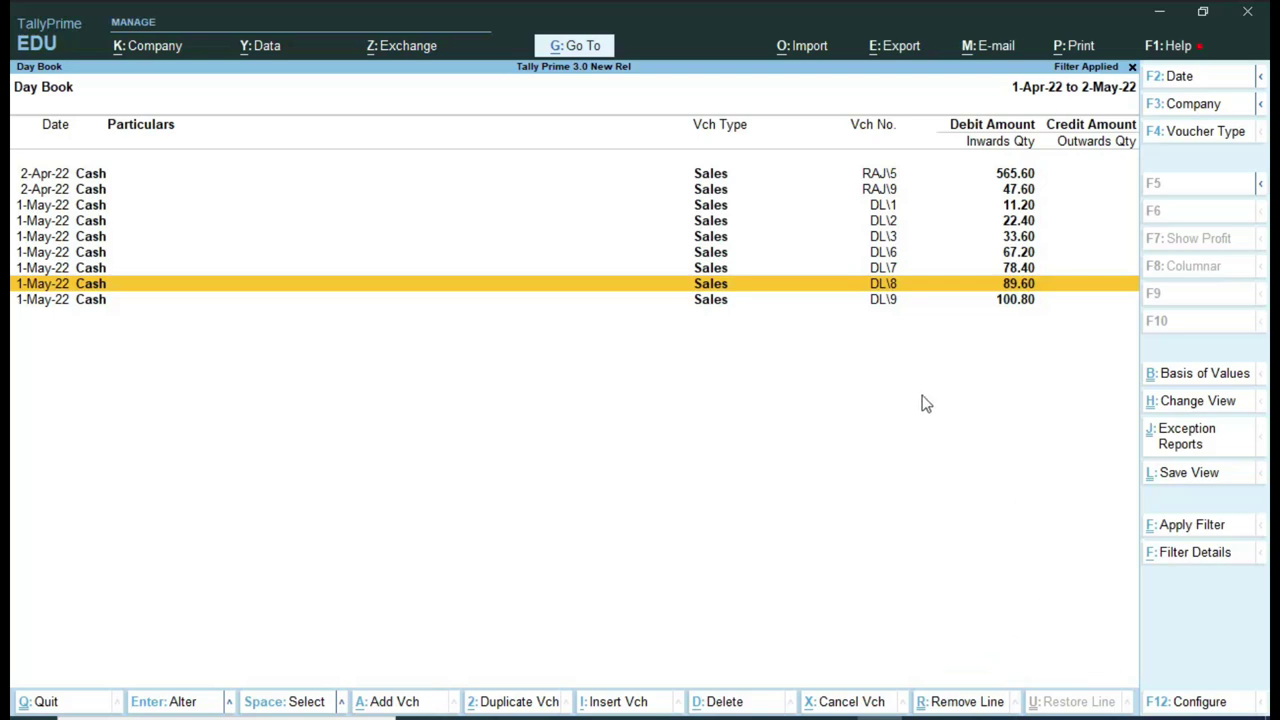
{"action": "key", "text": "ctrl"}
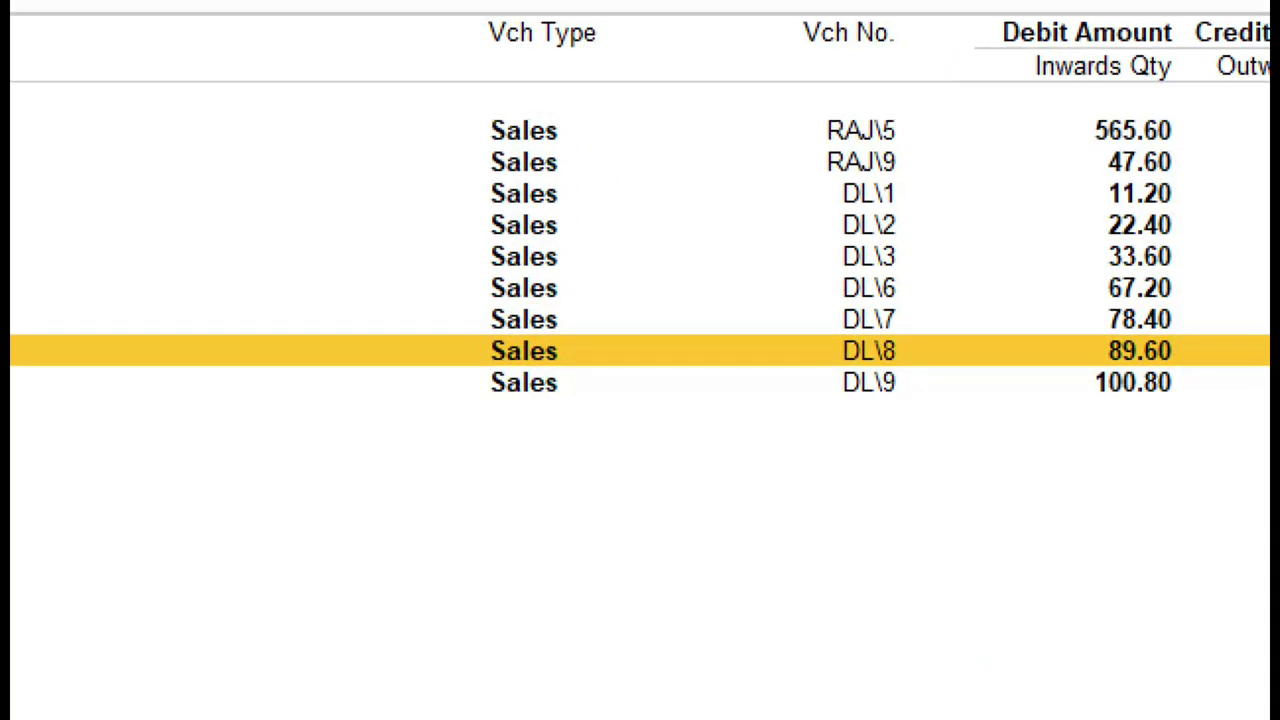
{"action": "mouse_move", "coordinate": [651, 99]}
{"action": "left_mouse_down"}
{"action": "mouse_move", "coordinate": [792, 388]}
{"action": "mouse_move", "coordinate": [1112, 439]}
{"action": "left_mouse_up"}
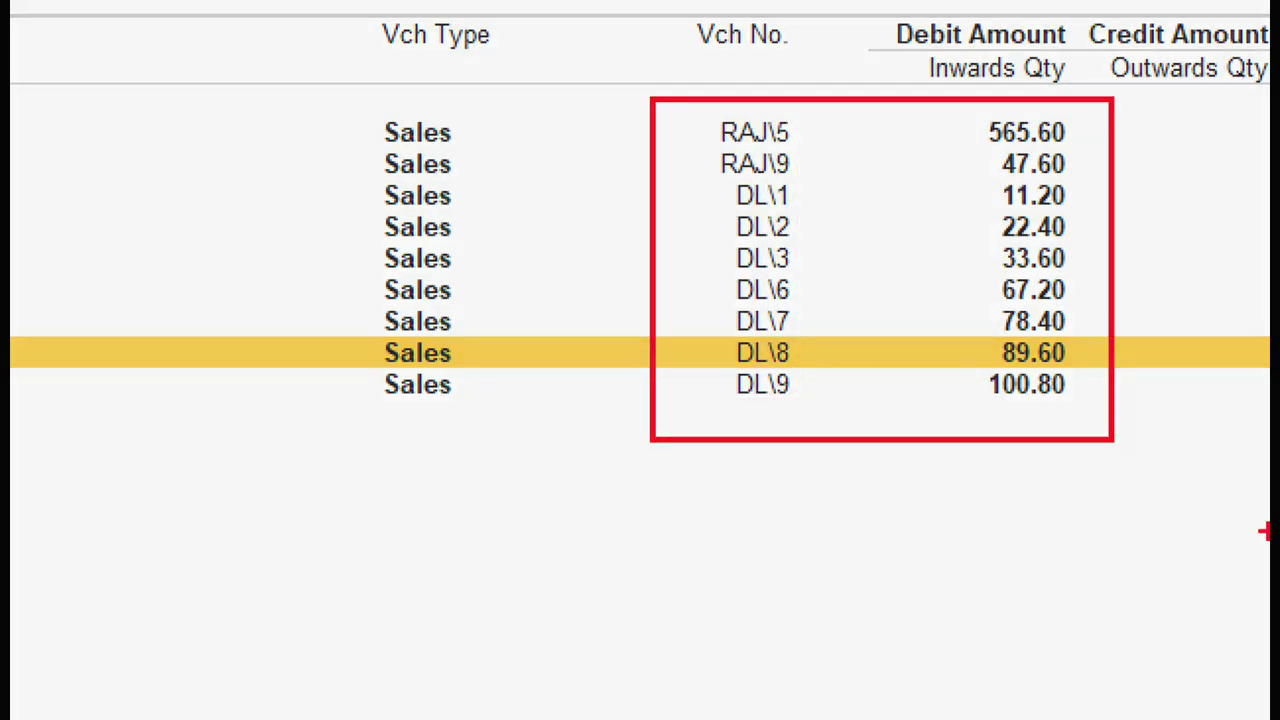
{"action": "key", "text": "Up"}
{"action": "key", "text": "Up"}
{"action": "key", "text": "Up"}
{"action": "key", "text": "Up"}
{"action": "key", "text": "Up"}
{"action": "key", "text": "Up"}
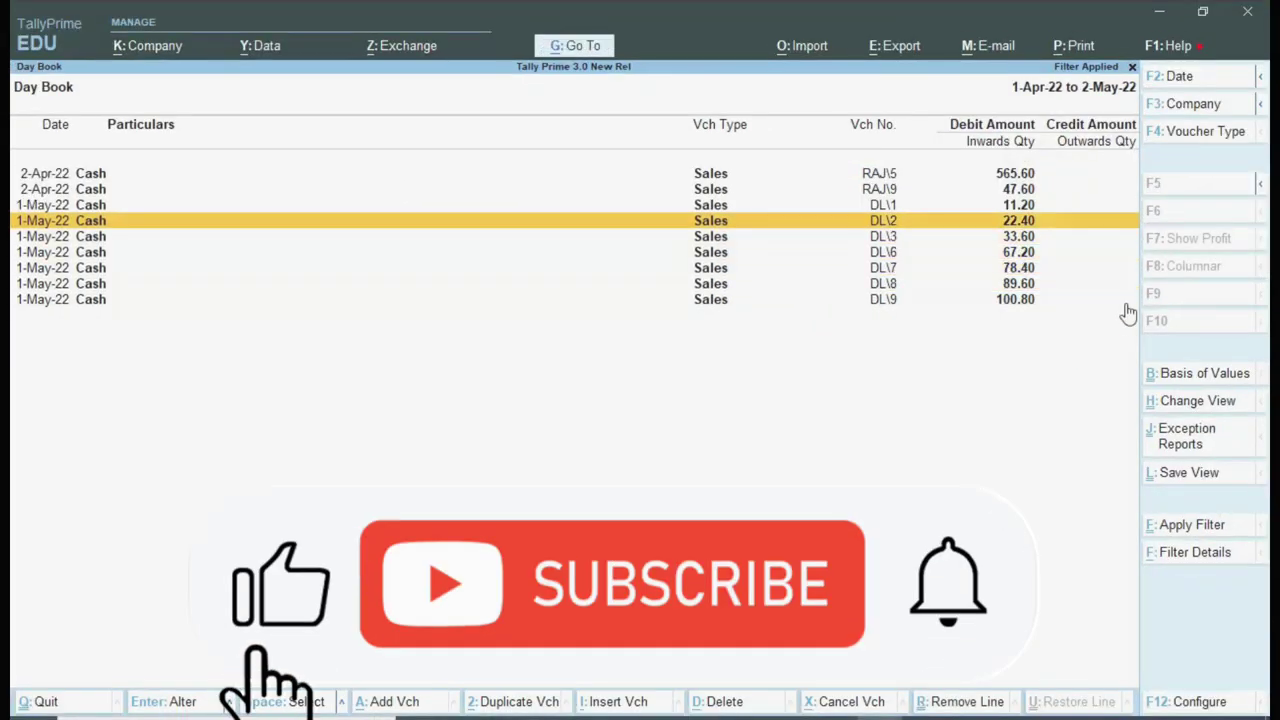
{"action": "key", "text": "Up"}
{"action": "key", "text": "Up"}
{"action": "key", "text": "Up"}
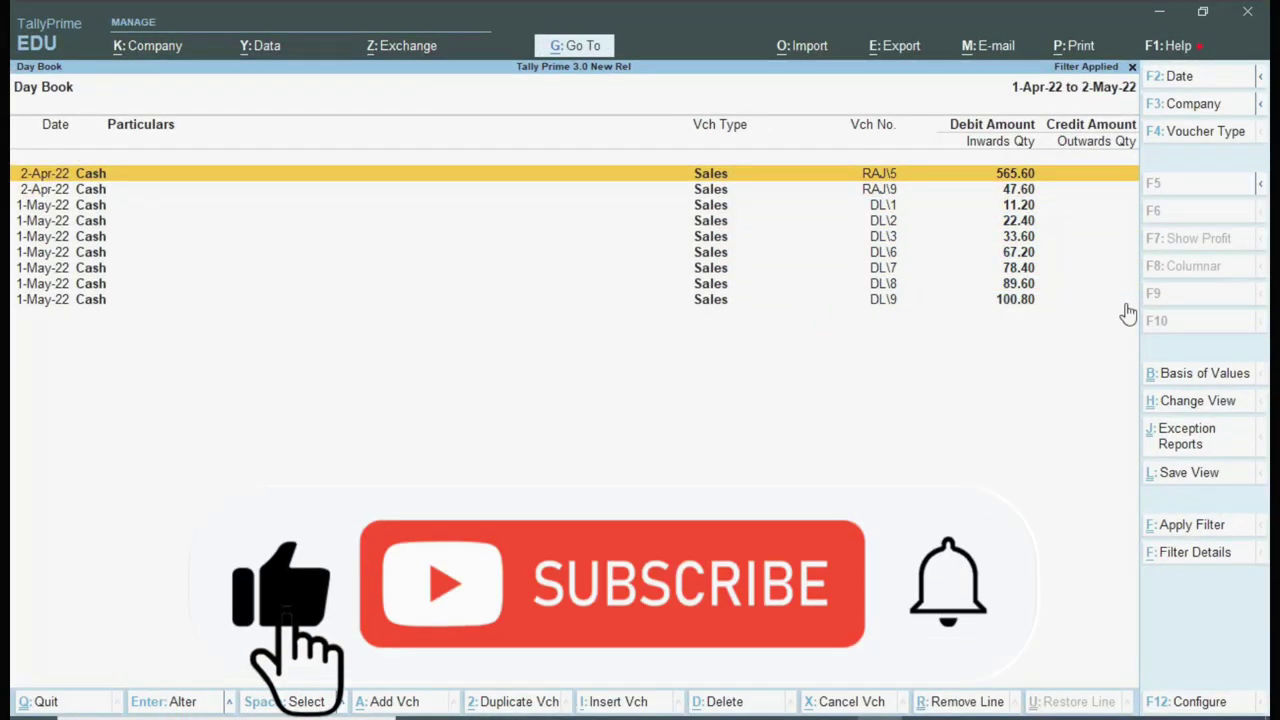
{"action": "key", "text": "Return"}
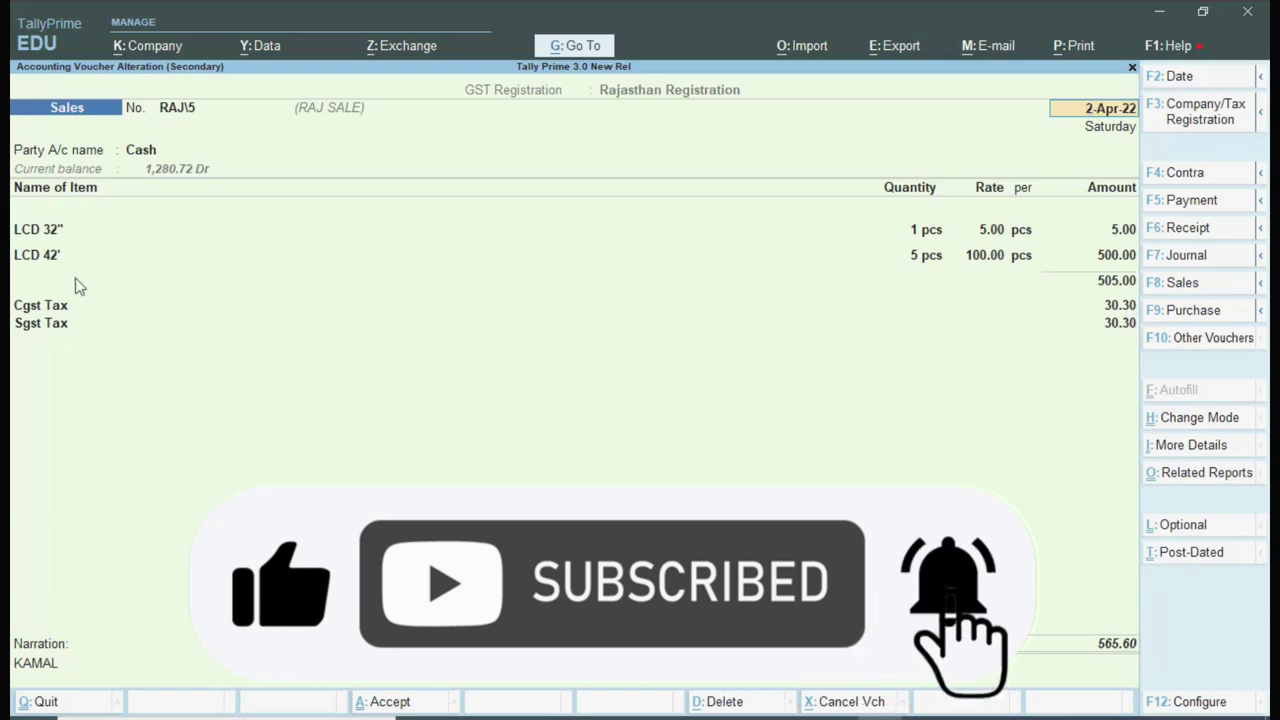
{"action": "key", "text": "ctrl+1"}
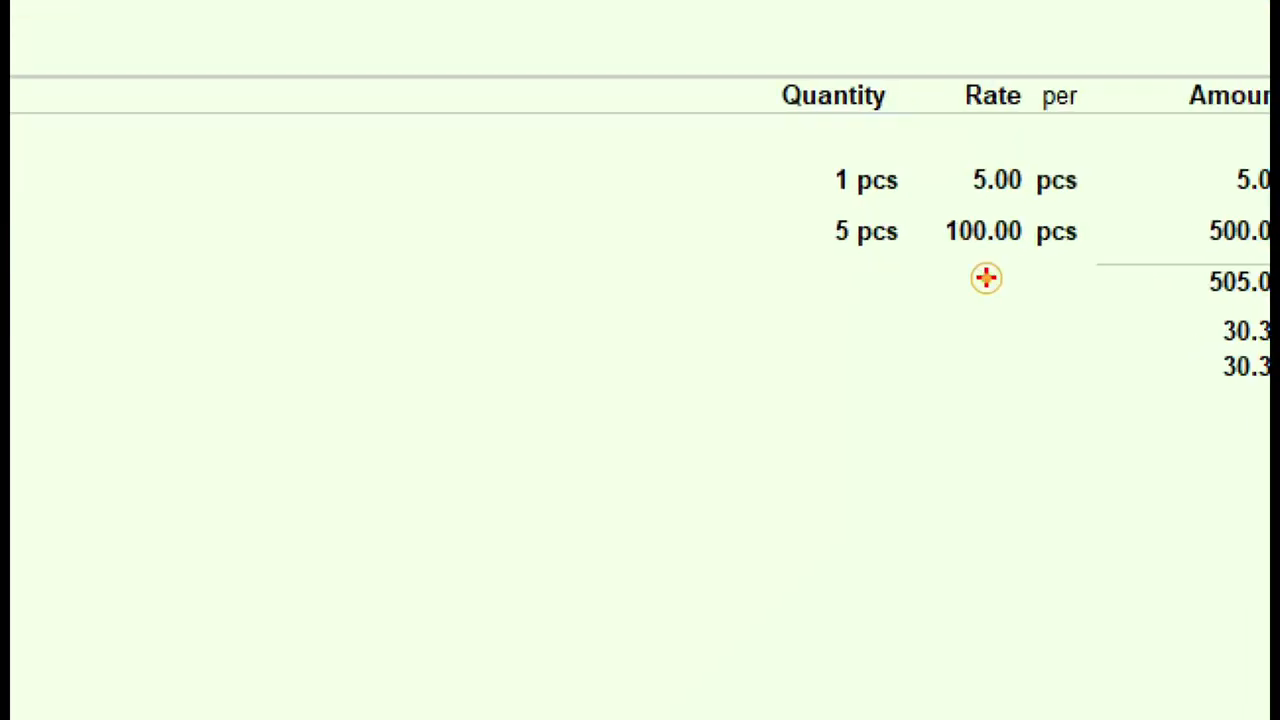
{"action": "left_click_drag", "start_coordinate": [886, 207], "coordinate": [933, 286]}
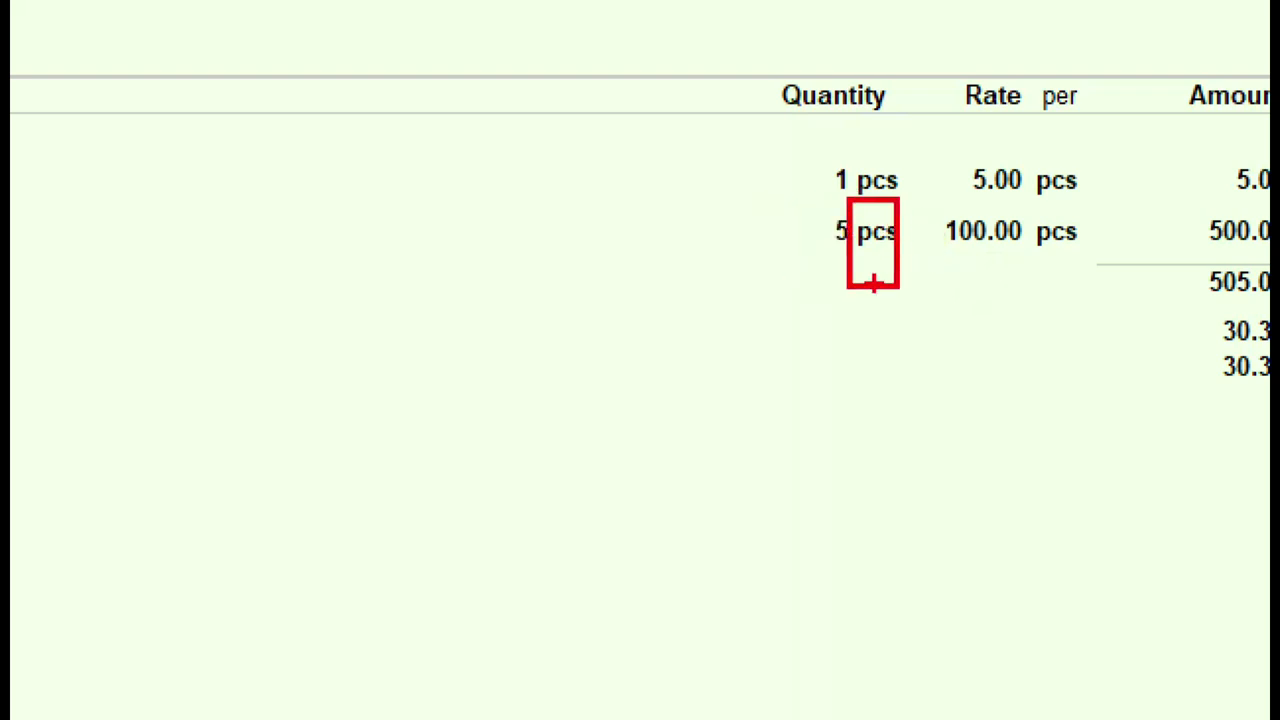
{"action": "mouse_move", "coordinate": [860, 211]}
{"action": "left_mouse_down"}
{"action": "mouse_move", "coordinate": [909, 229]}
{"action": "mouse_move", "coordinate": [596, 243]}
{"action": "left_mouse_up"}
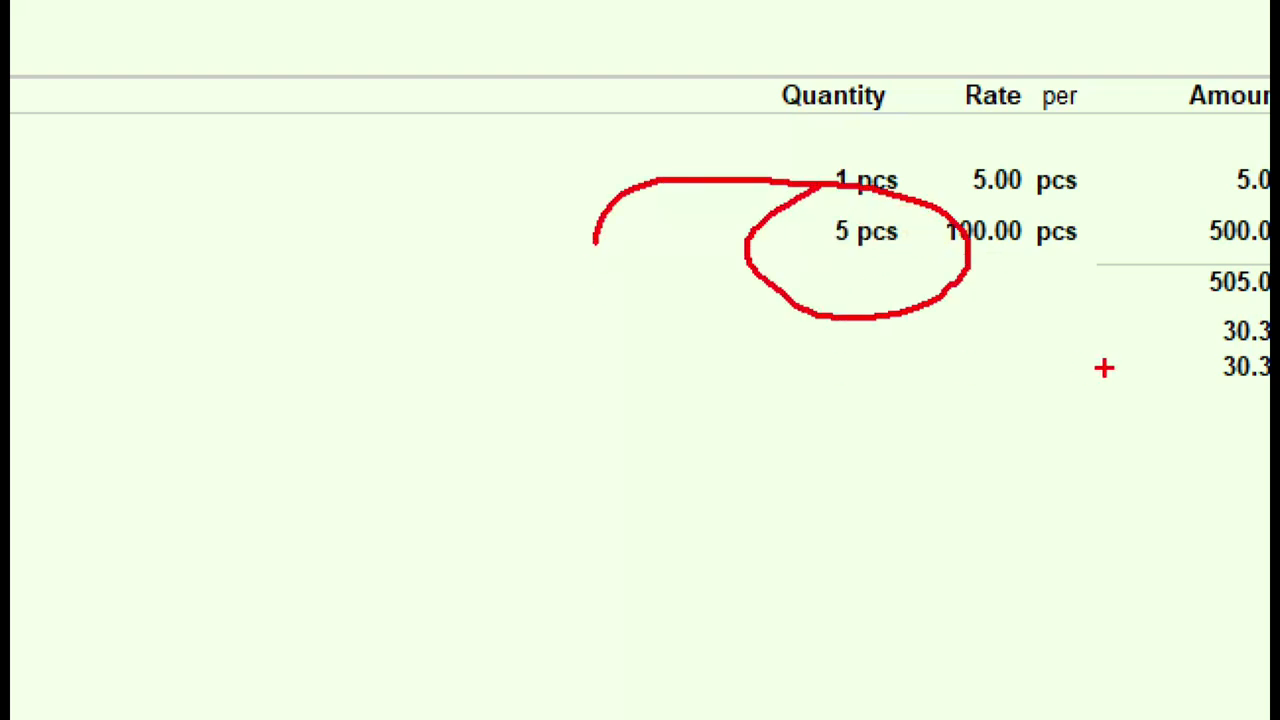
{"action": "key", "text": "Escape"}
{"action": "key", "text": "Down"}
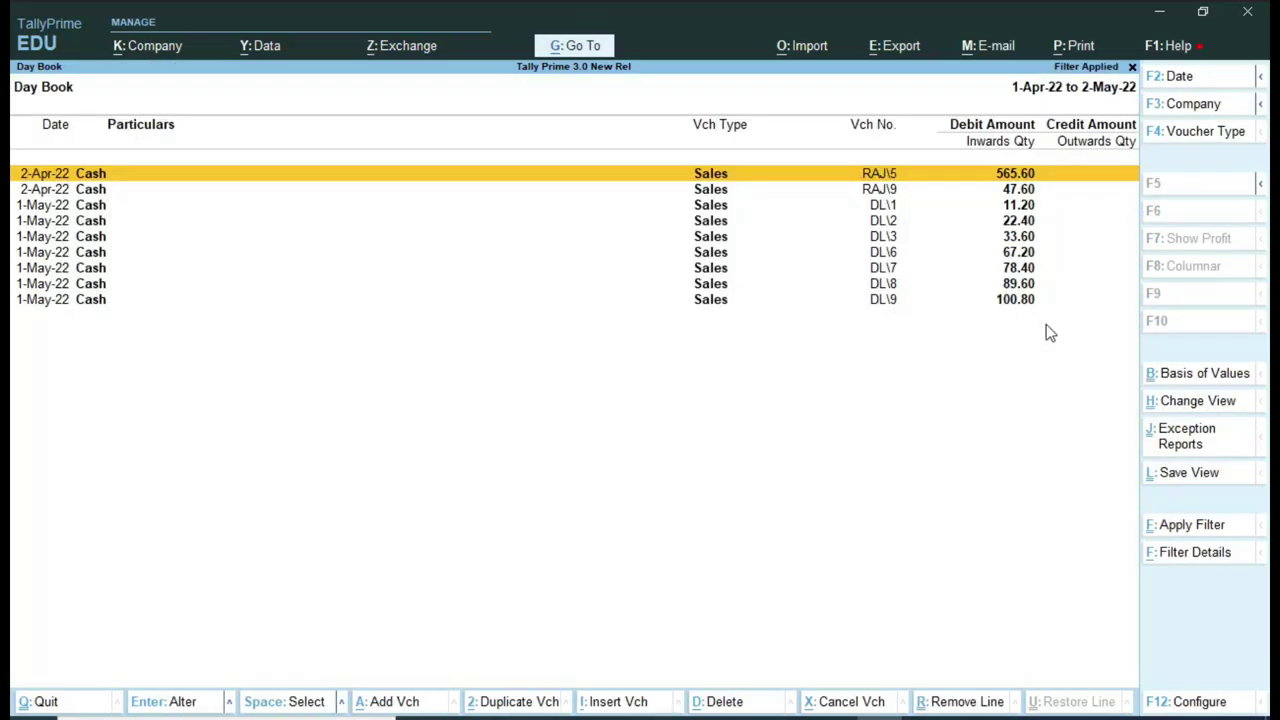
{"action": "key", "text": "Return"}
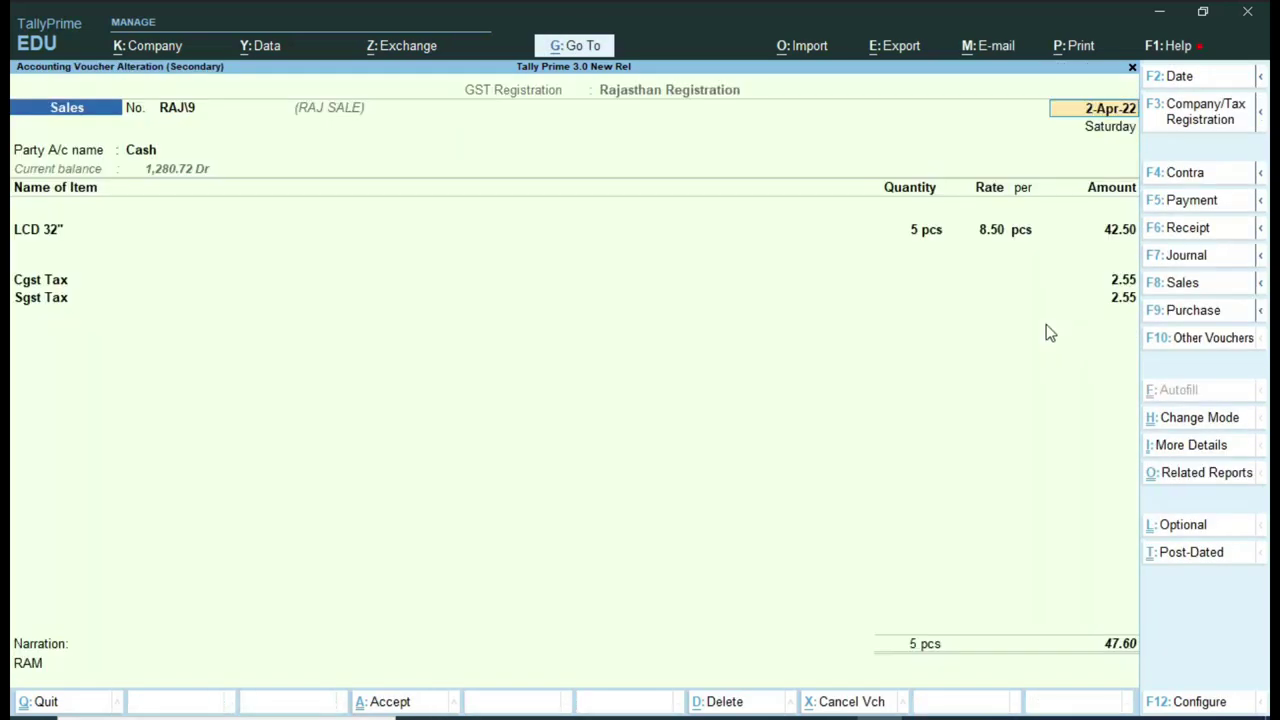
{"action": "key", "text": "ctrl+1"}
{"action": "mouse_move", "coordinate": [901, 192]}
{"action": "left_mouse_down"}
{"action": "mouse_move", "coordinate": [998, 295]}
{"action": "mouse_move", "coordinate": [807, 226]}
{"action": "left_mouse_up"}
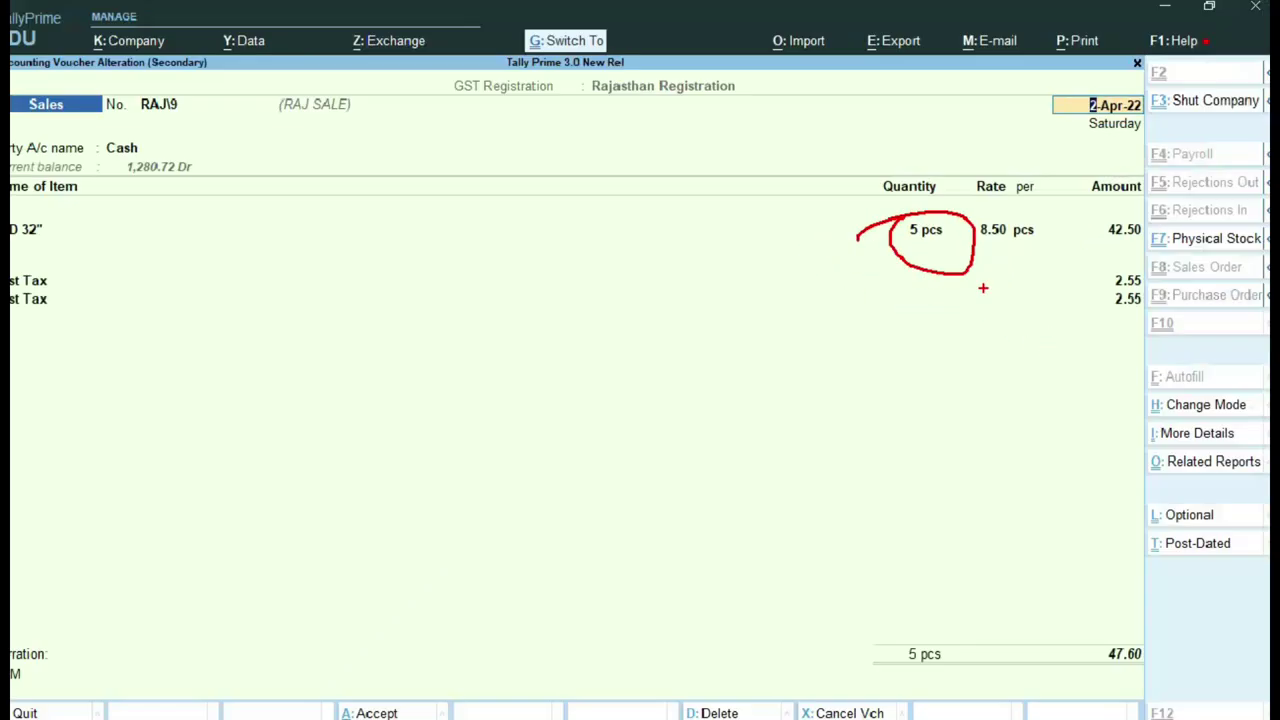
{"action": "key", "text": "Escape"}
{"action": "key", "text": "y"}
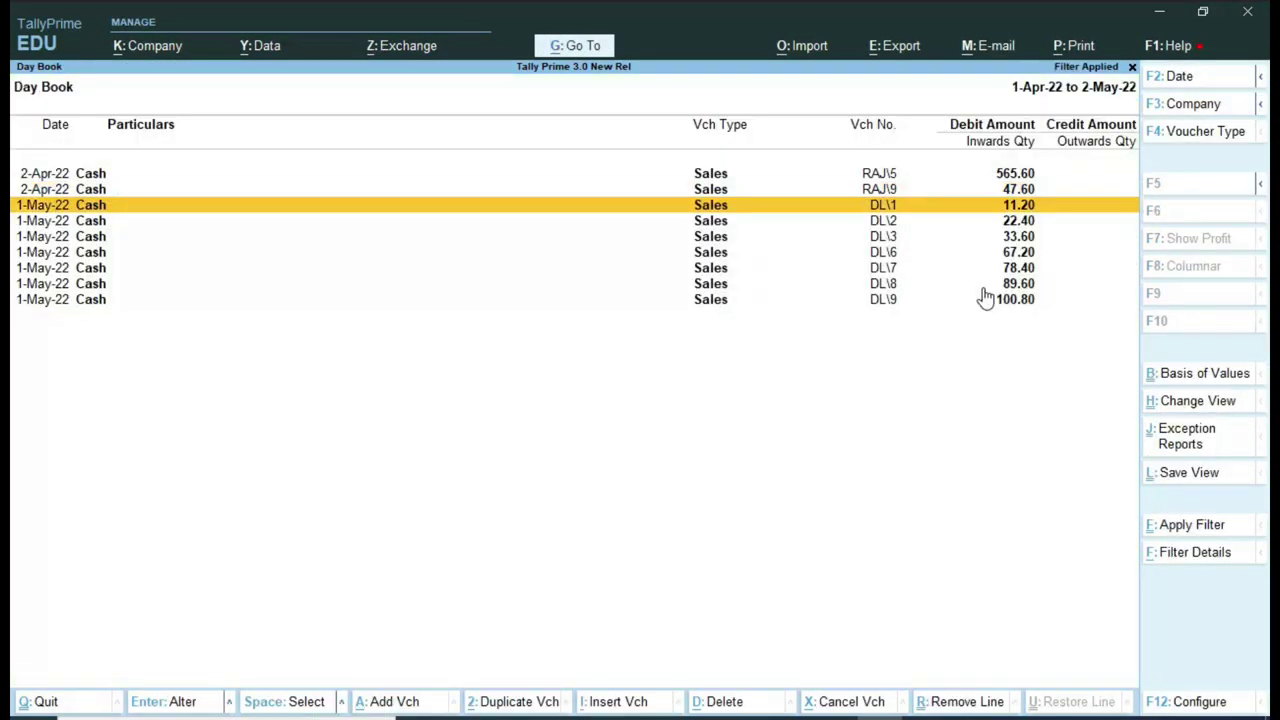
{"action": "key", "text": "Return"}
{"action": "key", "text": "Escape"}
{"action": "key", "text": "y"}
{"action": "key", "text": "Down"}
{"action": "key", "text": "Return"}
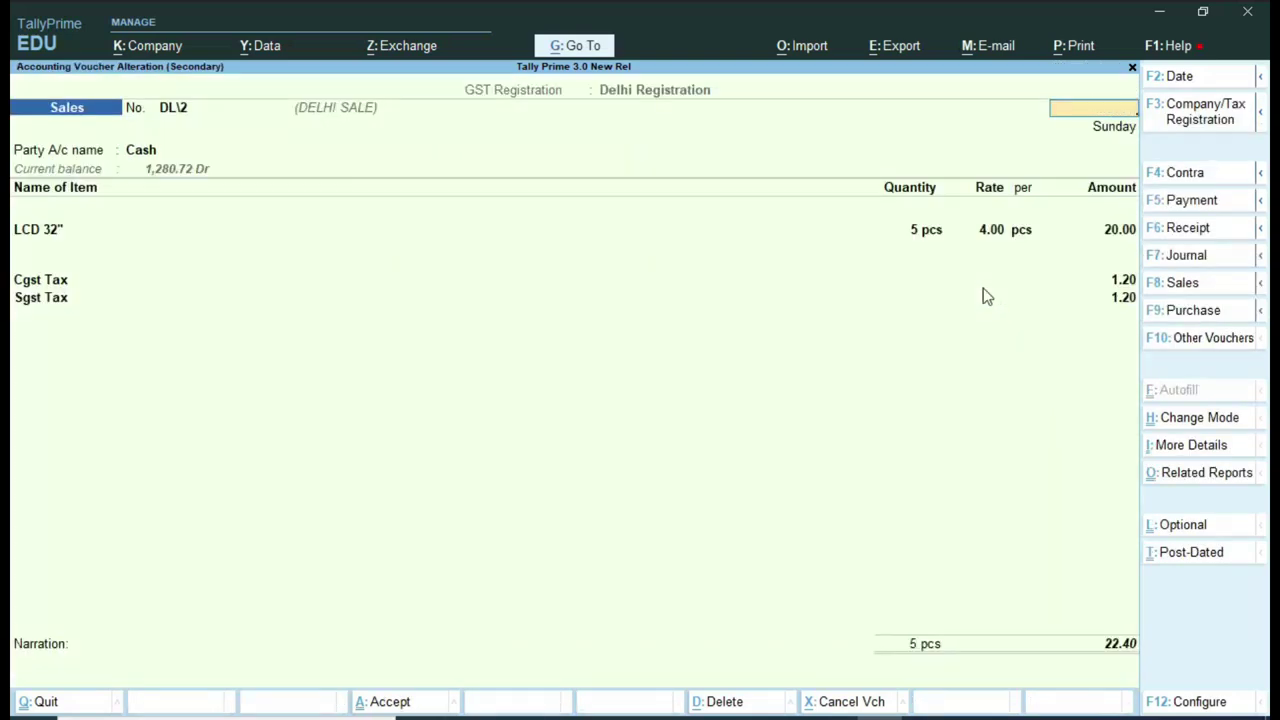
{"action": "key", "text": "Escape"}
{"action": "key", "text": "y"}
{"action": "key", "text": "Return"}
{"action": "key", "text": "ctrl+a"}
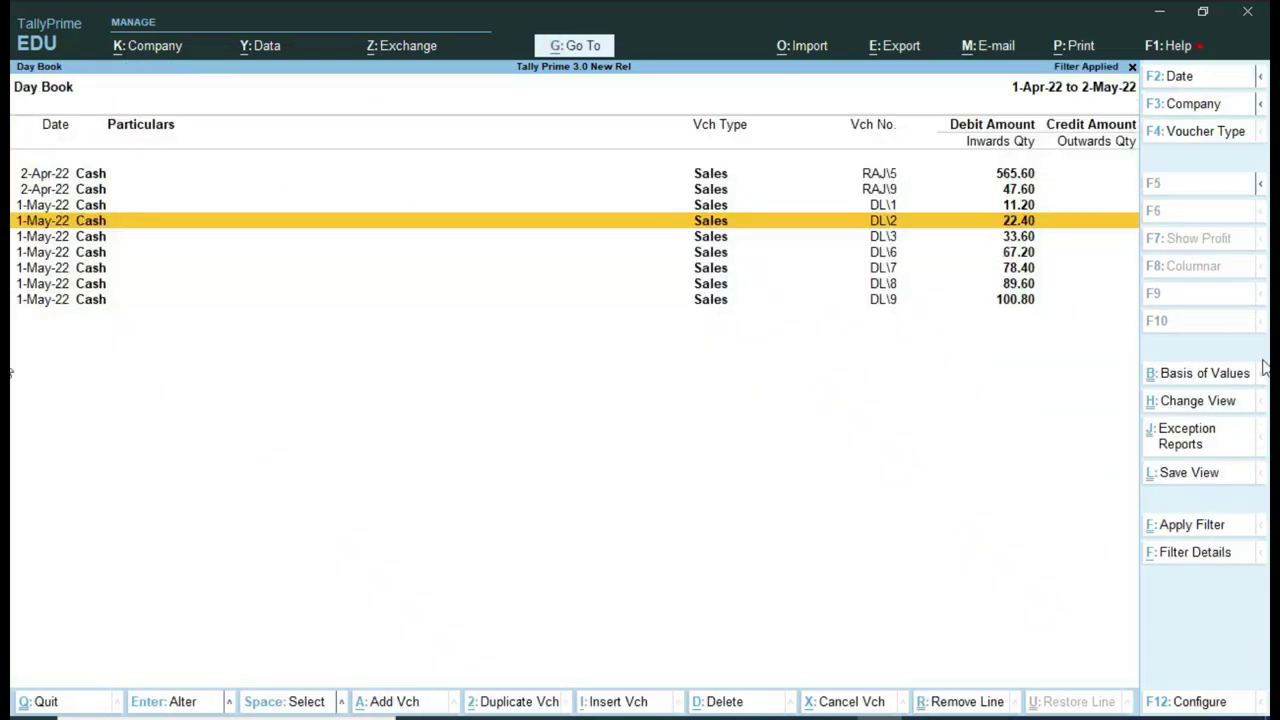
Step: Check DL\2's filter details, then reopen the Advanced Filter keeping quantity 5
{"action": "left_click", "coordinate": [1203, 563]}
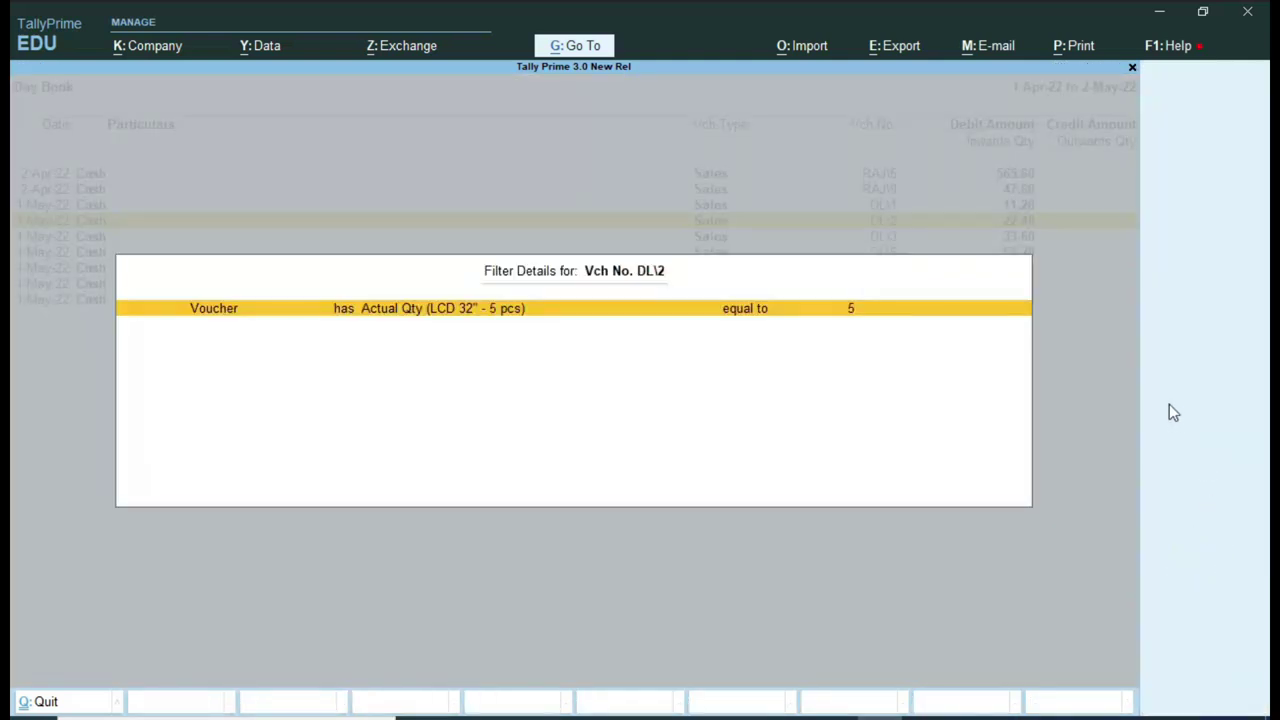
{"action": "key", "text": "Escape"}
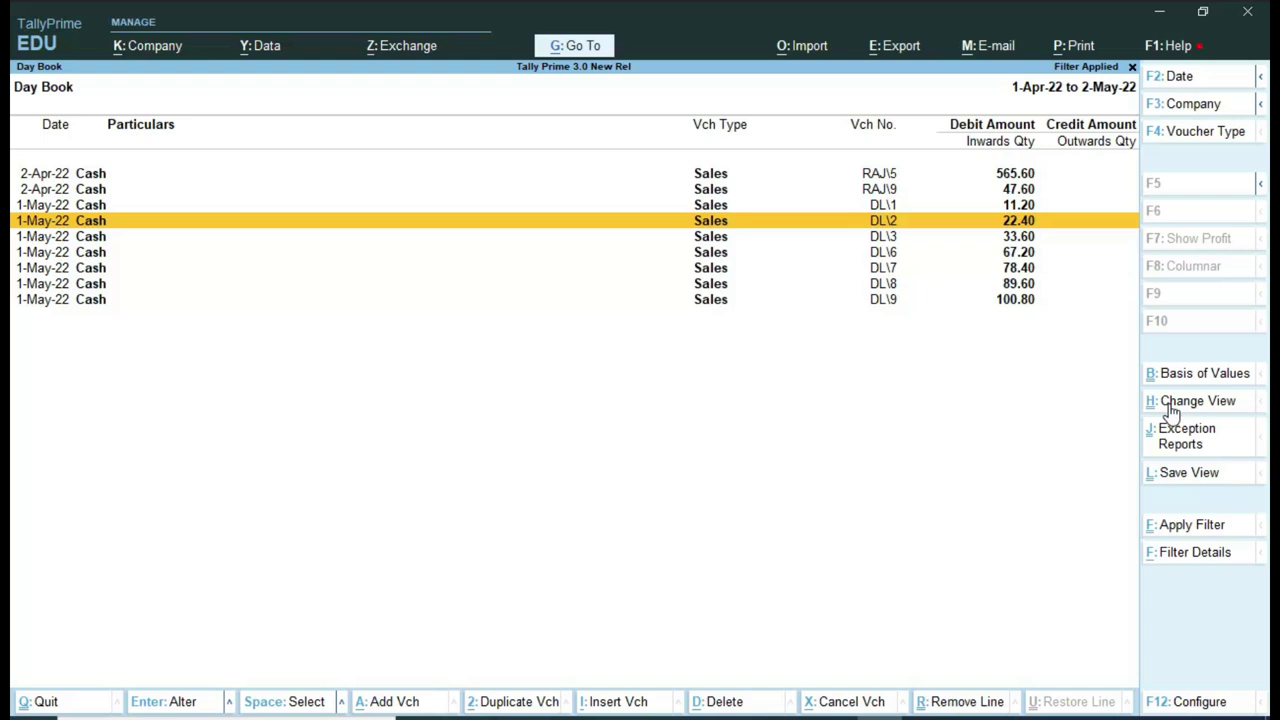
{"action": "left_click", "coordinate": [1226, 532]}
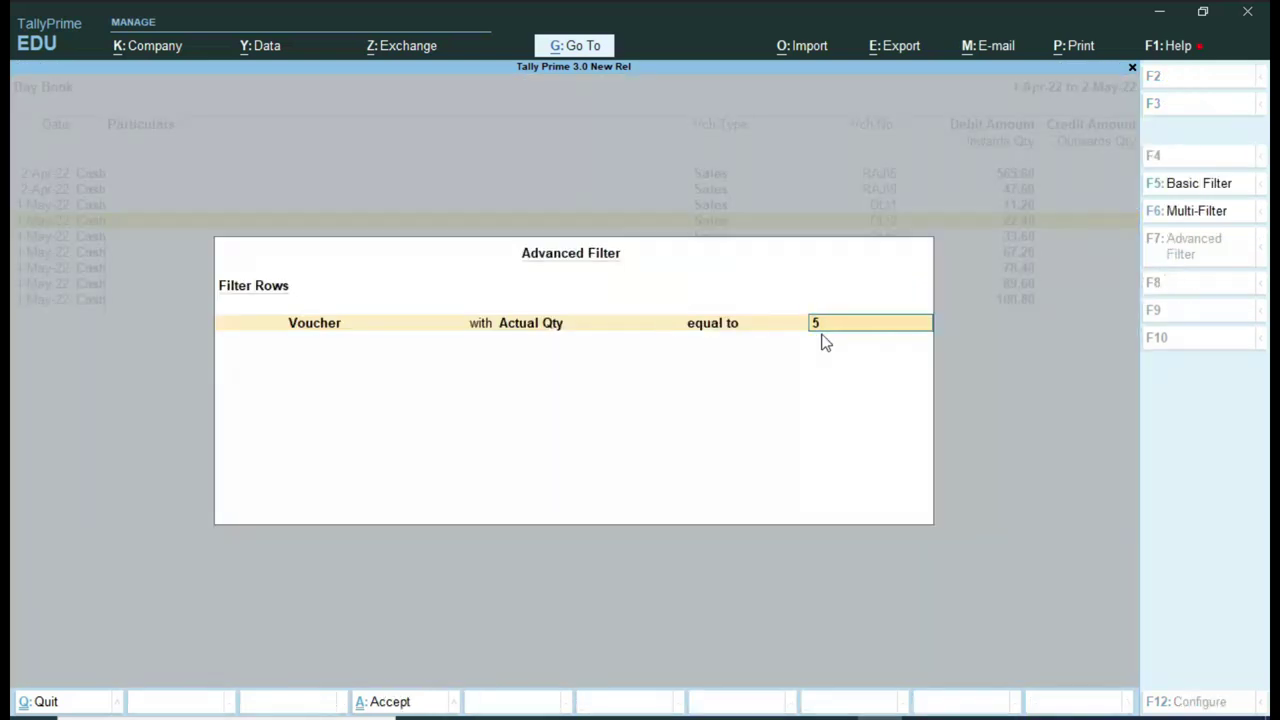
{"action": "key", "text": "Return"}
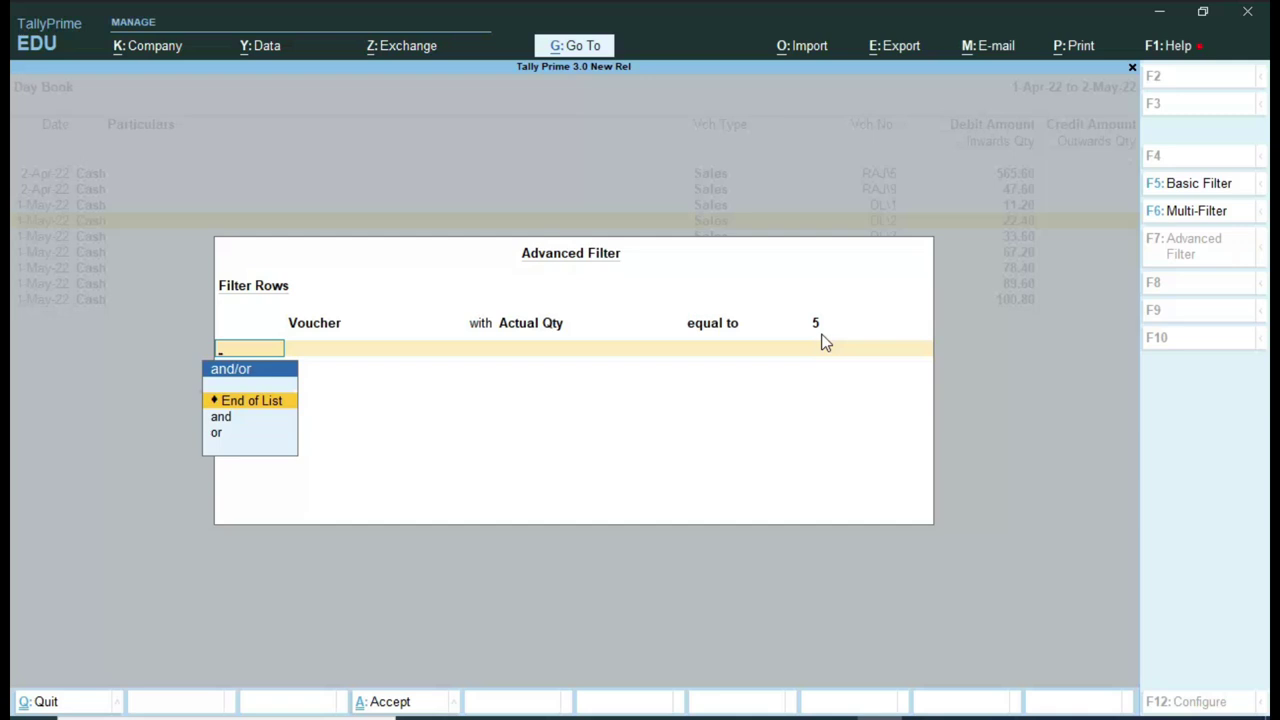
Step: Add an 'and Voucher with Stock Rate equal to 4.48' condition
{"action": "key", "text": "Down"}
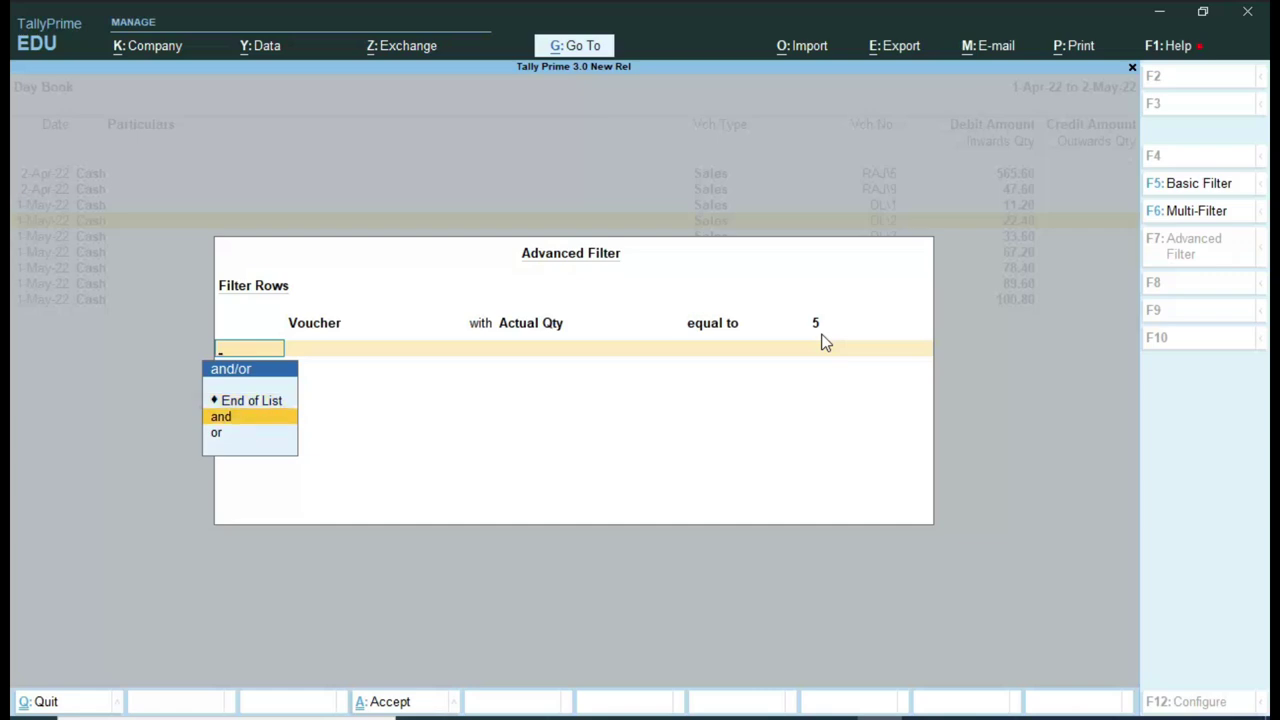
{"action": "key", "text": "Return"}
{"action": "key", "text": "Down"}
{"action": "key", "text": "Return"}
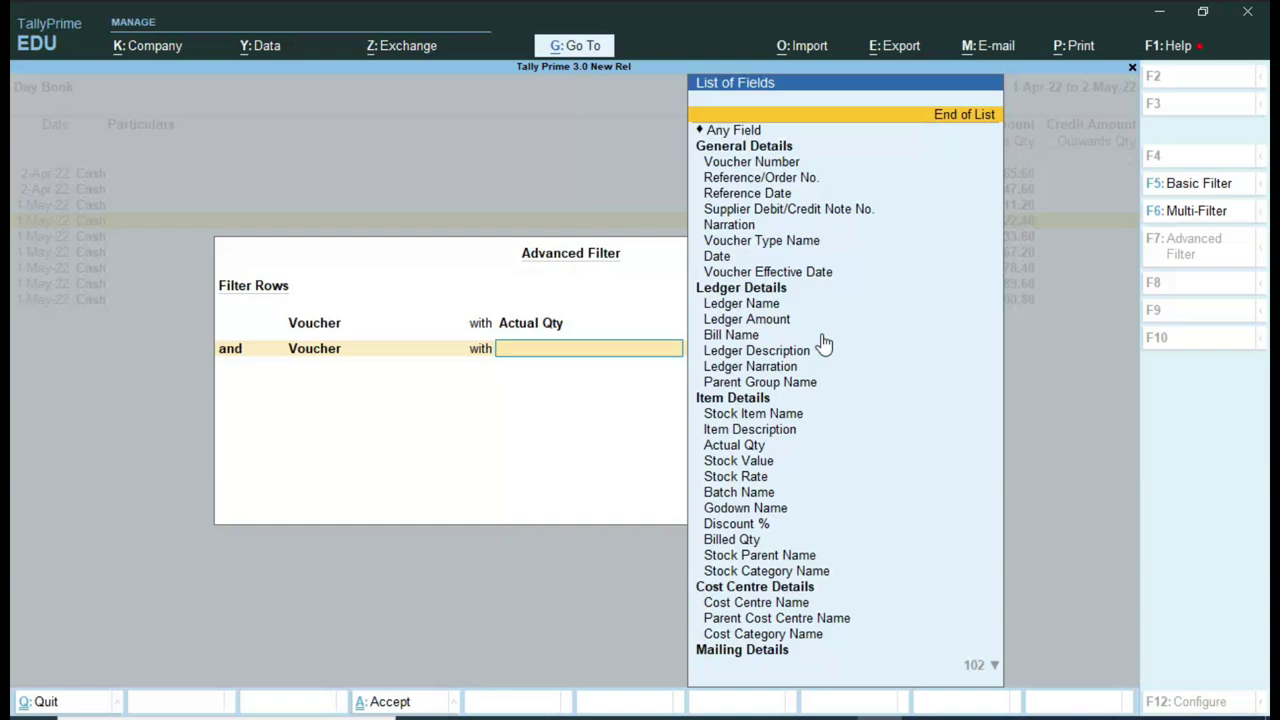
{"action": "type", "text": "RATE"}
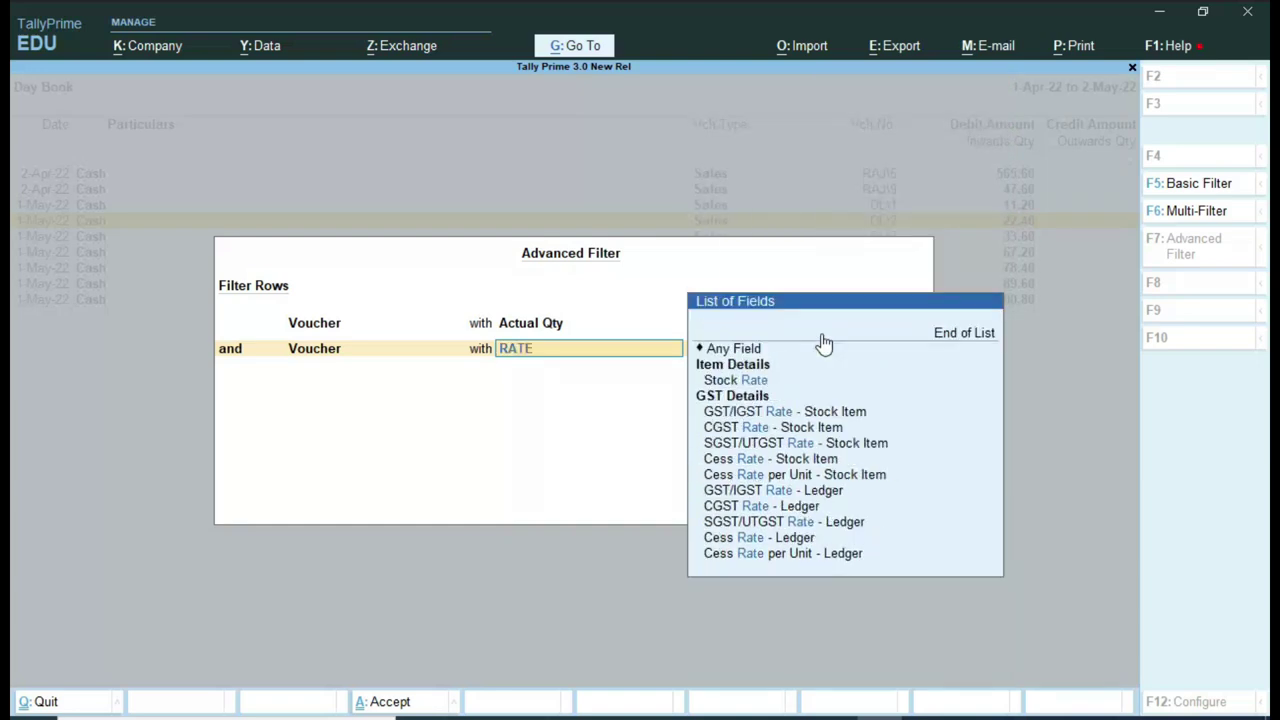
{"action": "key", "text": "Down"}
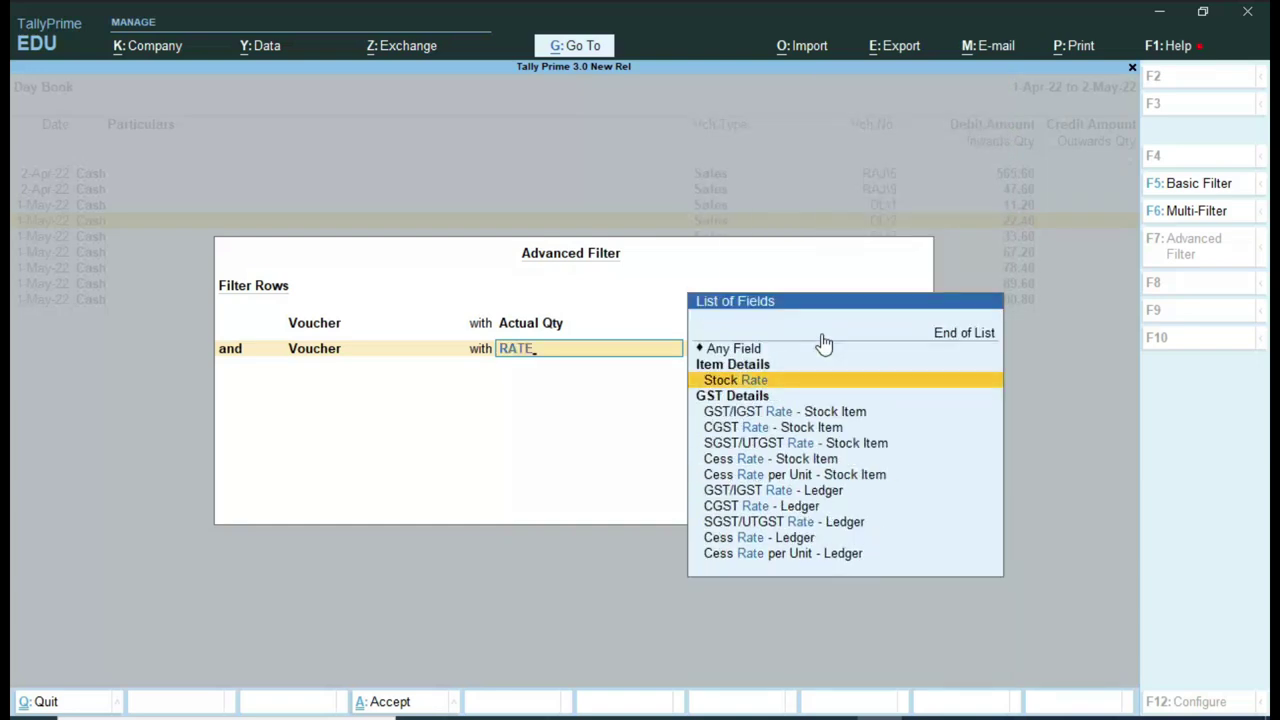
{"action": "key", "text": "Return"}
{"action": "key", "text": "Return"}
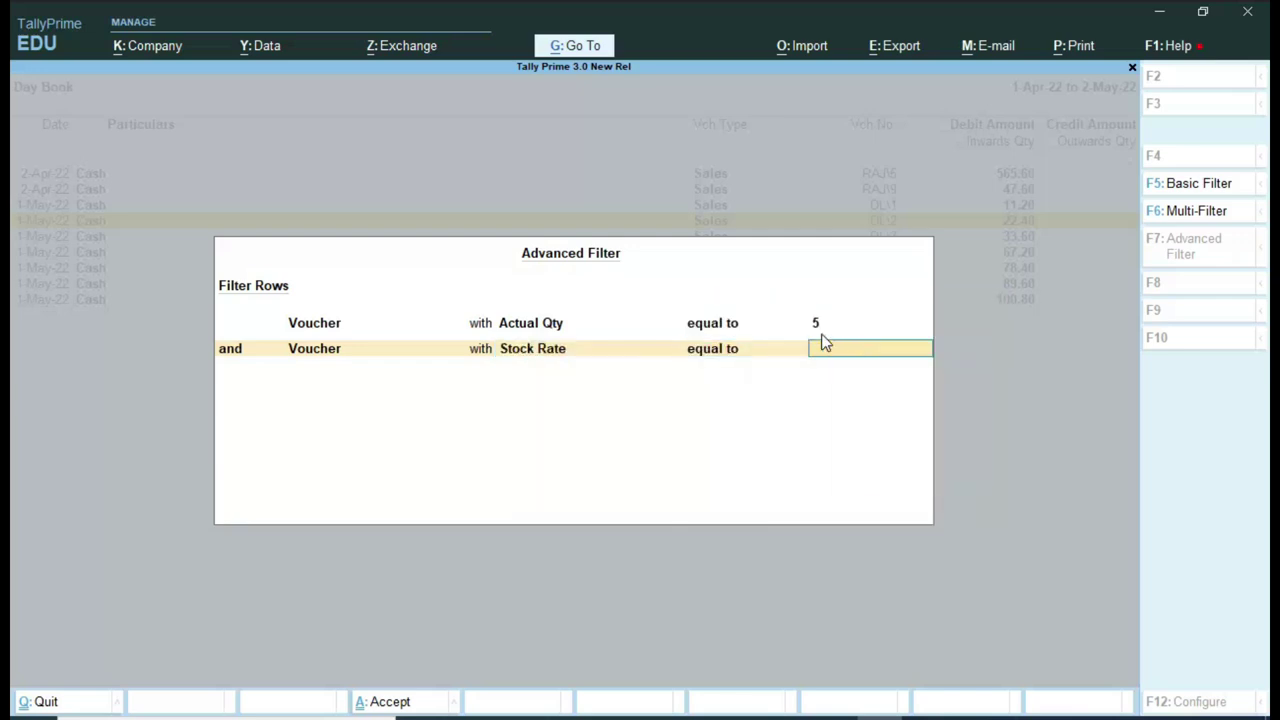
{"action": "type", "text": "4.48"}
{"action": "key", "text": "Return"}
{"action": "key", "text": "Return"}
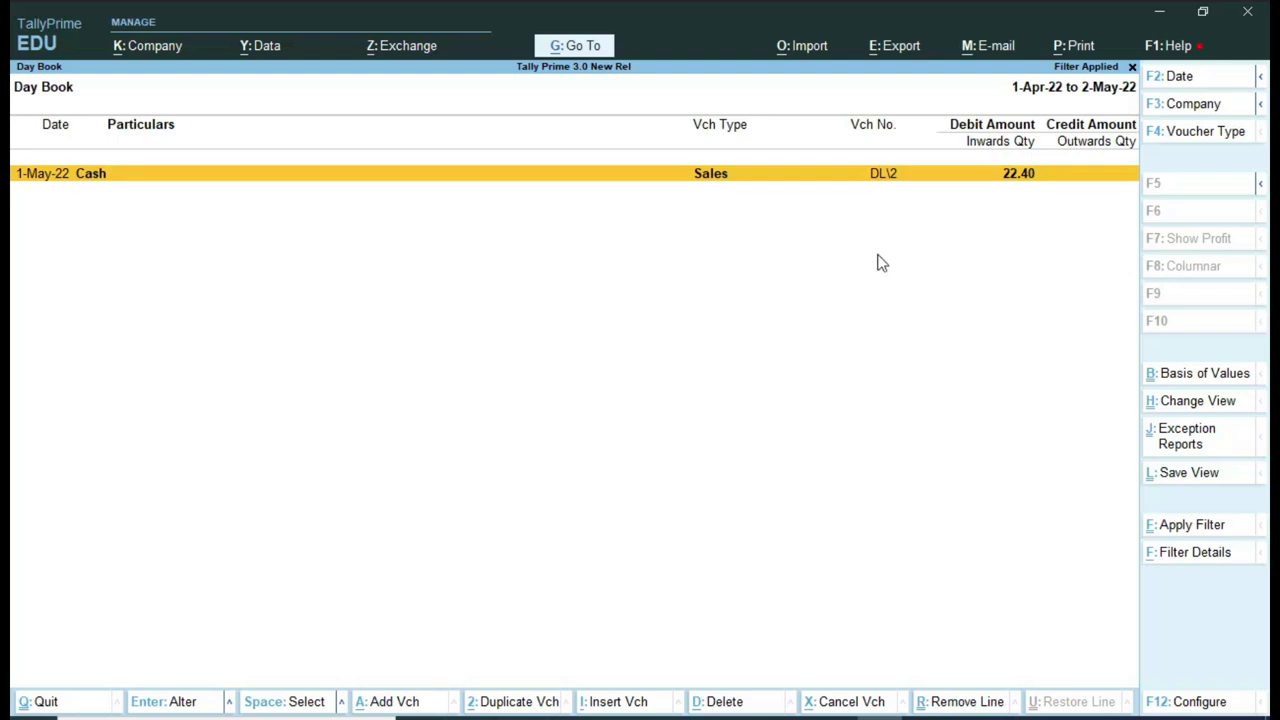
{"action": "key", "text": "ctrl"}
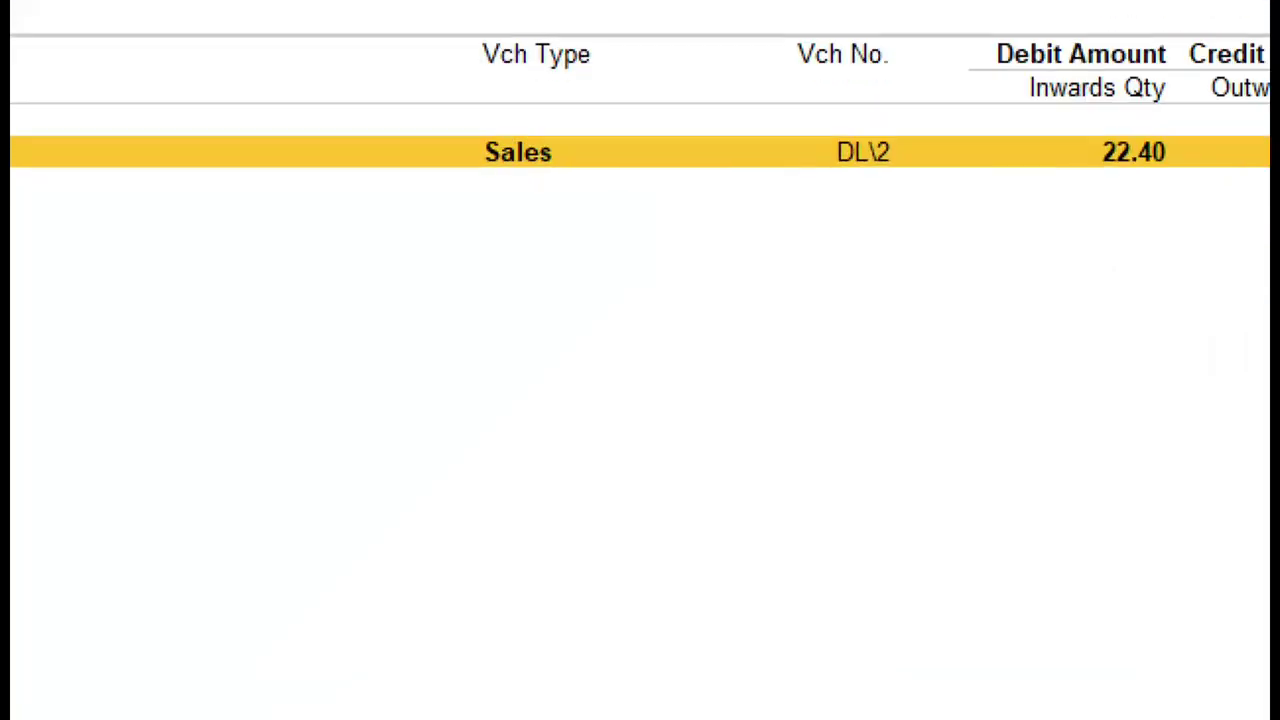
{"action": "mouse_move", "coordinate": [830, 99]}
{"action": "left_mouse_down"}
{"action": "mouse_move", "coordinate": [800, 104]}
{"action": "mouse_move", "coordinate": [940, 185]}
{"action": "mouse_move", "coordinate": [822, 123]}
{"action": "left_mouse_up"}
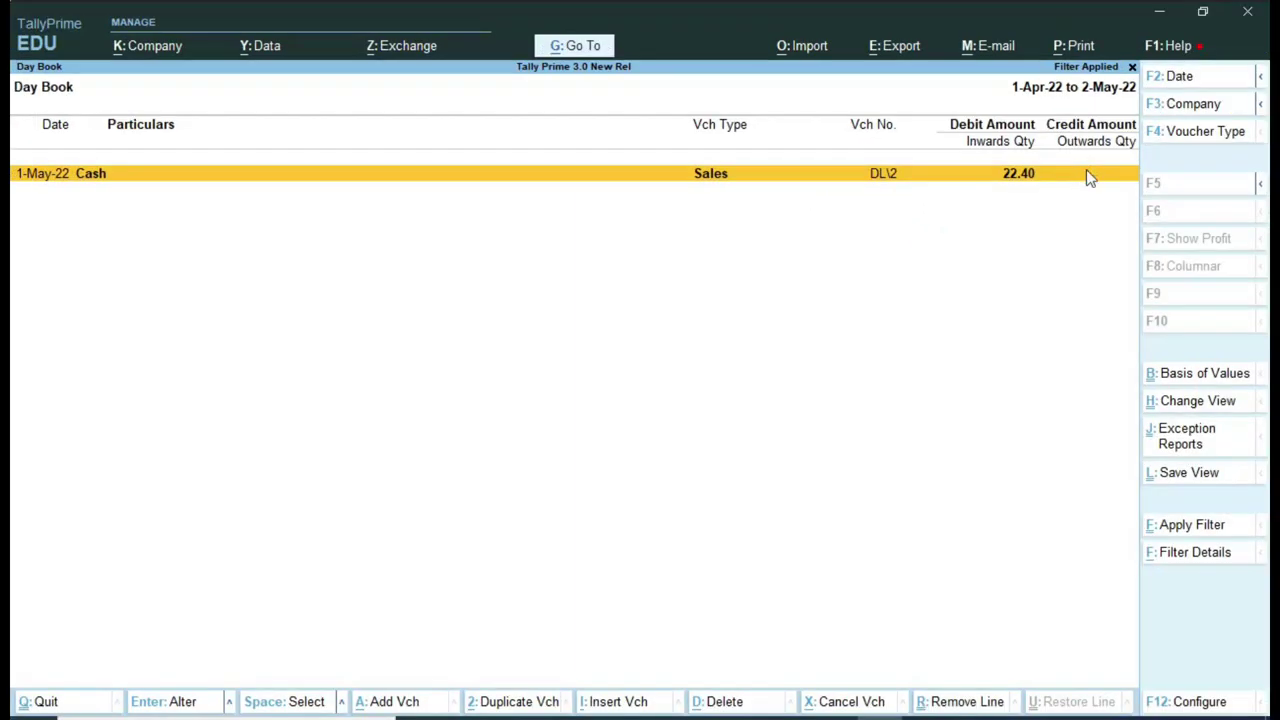
{"action": "left_click", "coordinate": [1090, 175]}
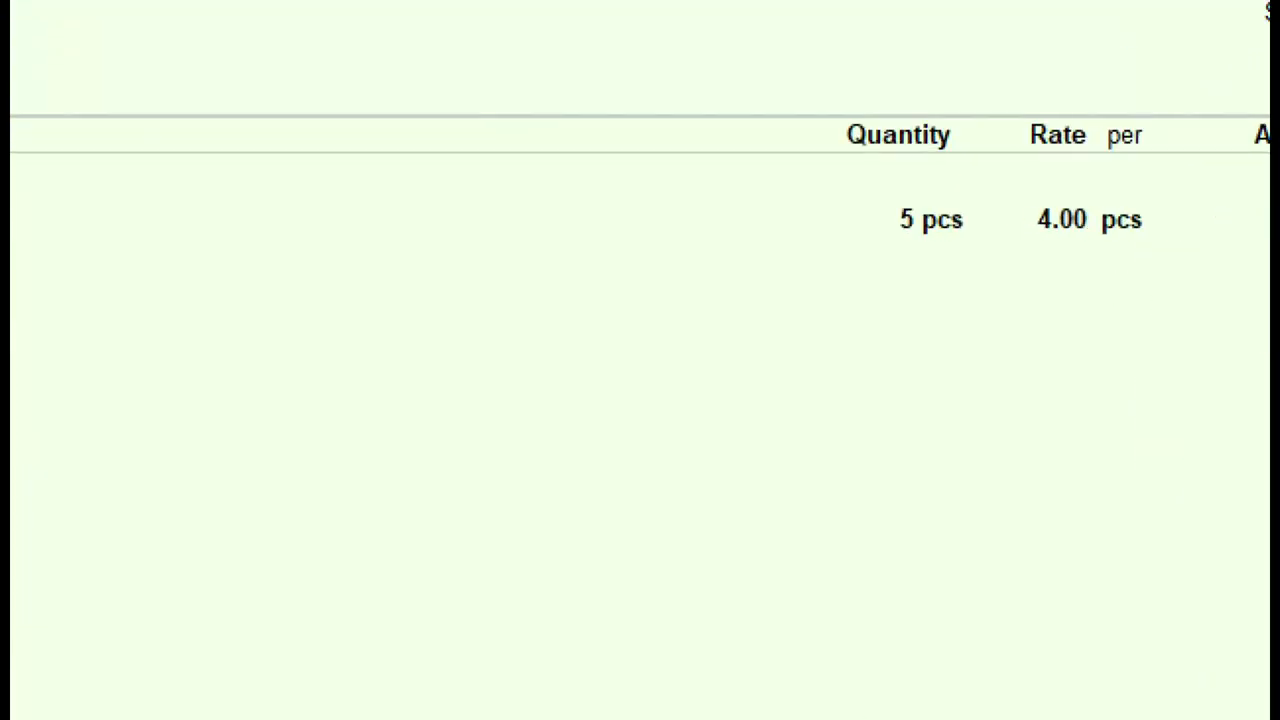
{"action": "mouse_move", "coordinate": [1037, 172]}
{"action": "left_mouse_down"}
{"action": "mouse_move", "coordinate": [1015, 175]}
{"action": "mouse_move", "coordinate": [1162, 208]}
{"action": "mouse_move", "coordinate": [960, 196]}
{"action": "left_mouse_up"}
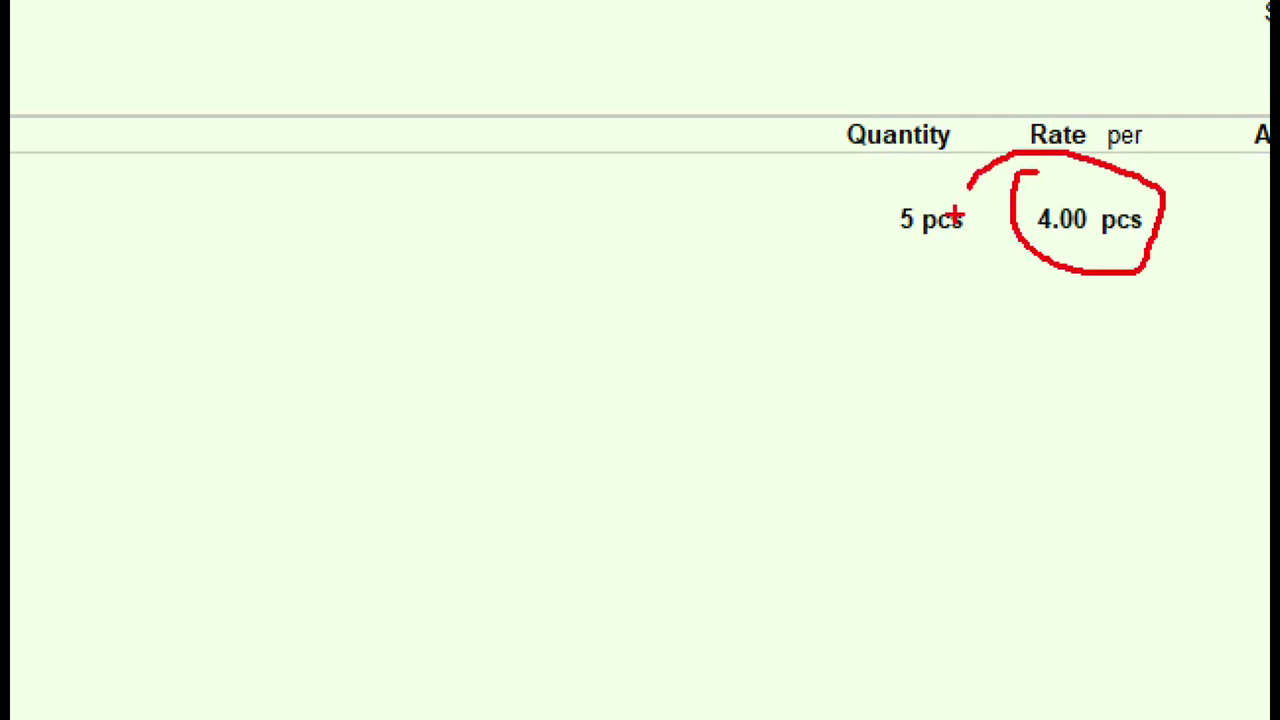
{"action": "key", "text": "Escape"}
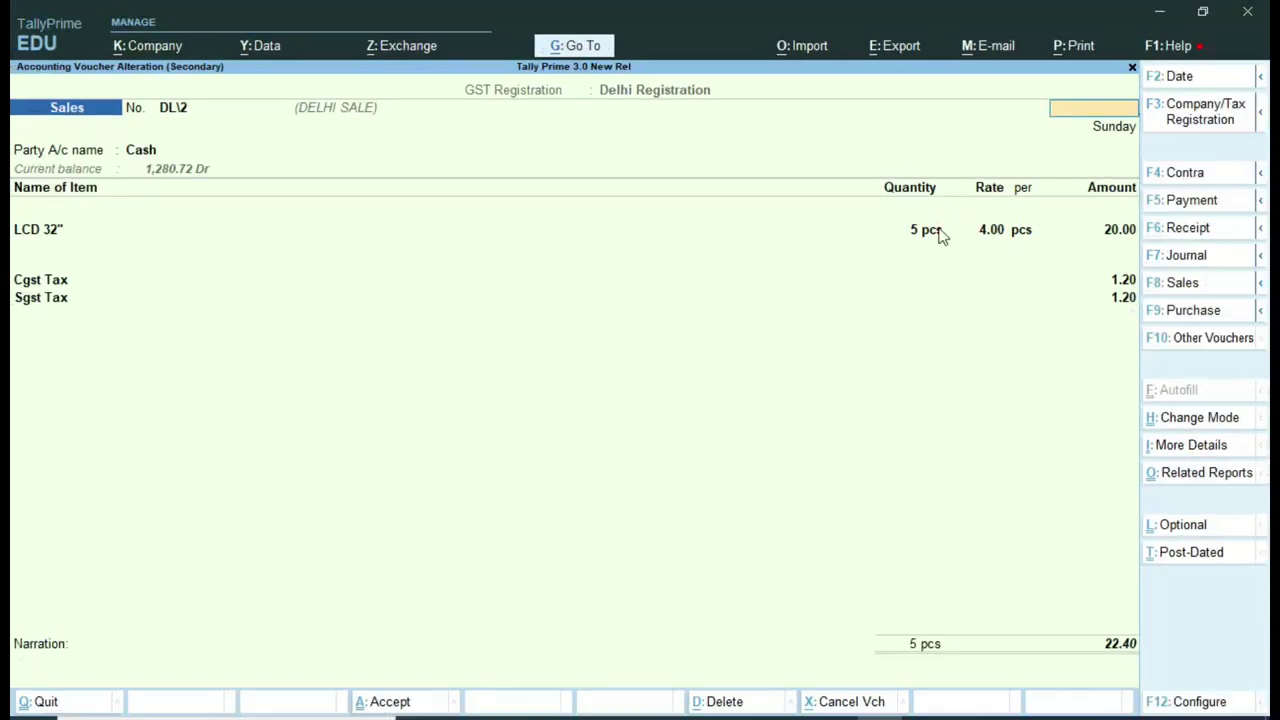
{"action": "key", "text": "Escape"}
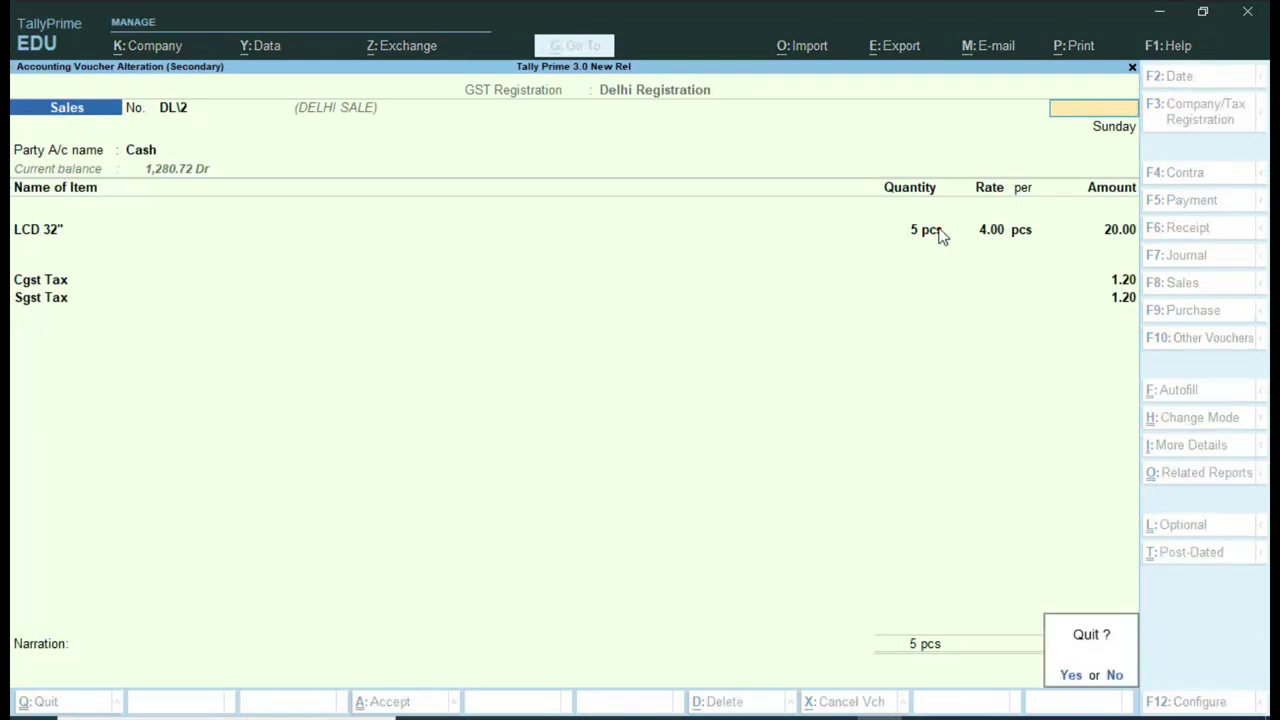
{"action": "key", "text": "y"}
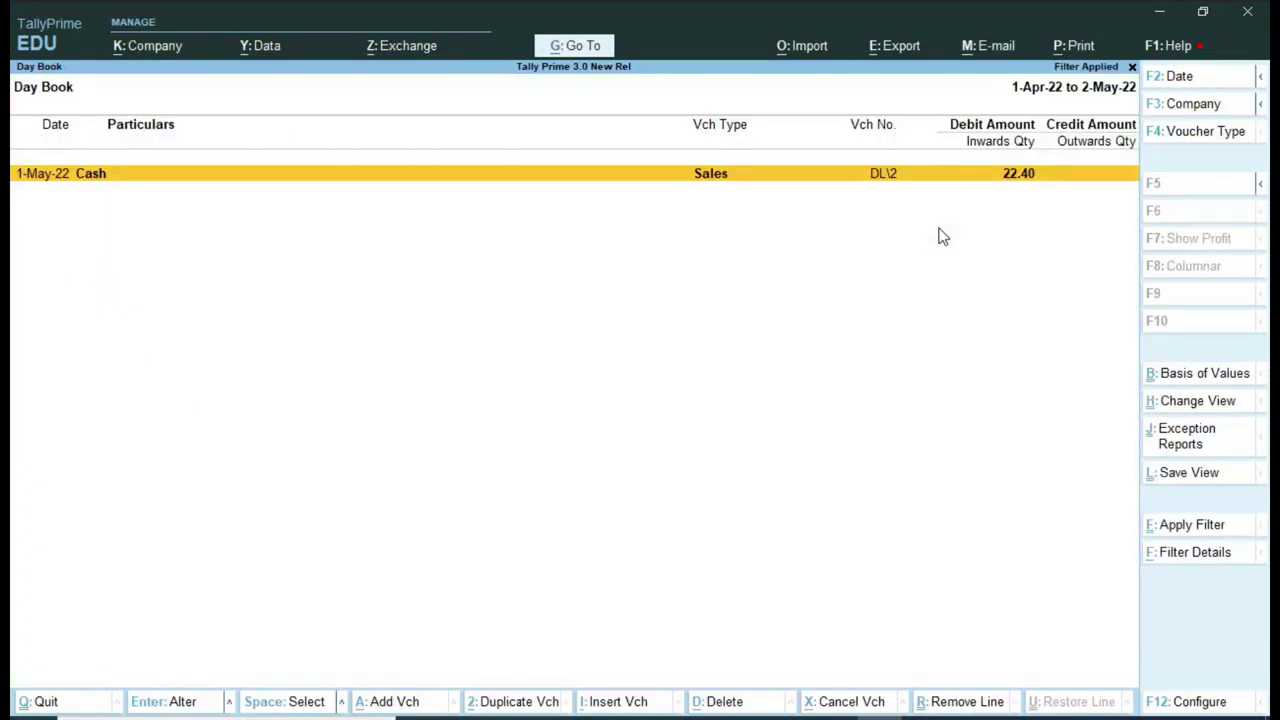
Step: Remove the old filter so the Day Book lists all vouchers
{"action": "key", "text": "Escape"}
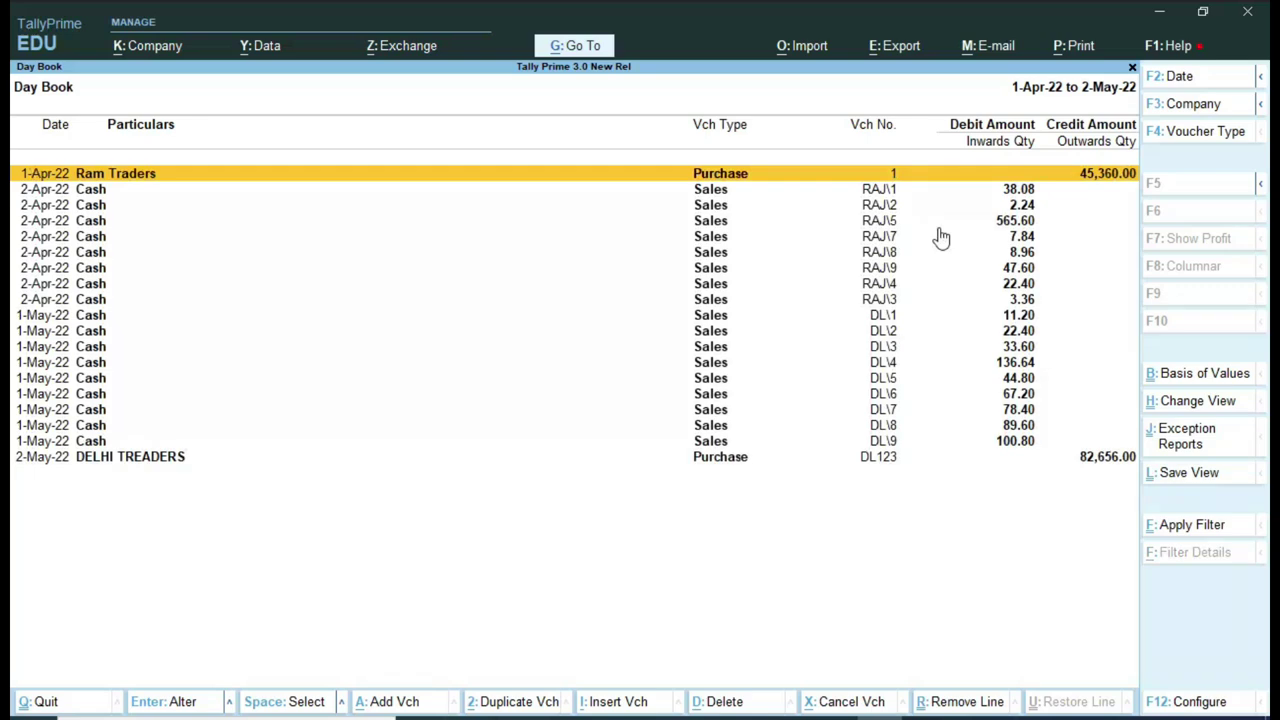
{"action": "key", "text": "F2"}
{"action": "key", "text": "BackSpace"}
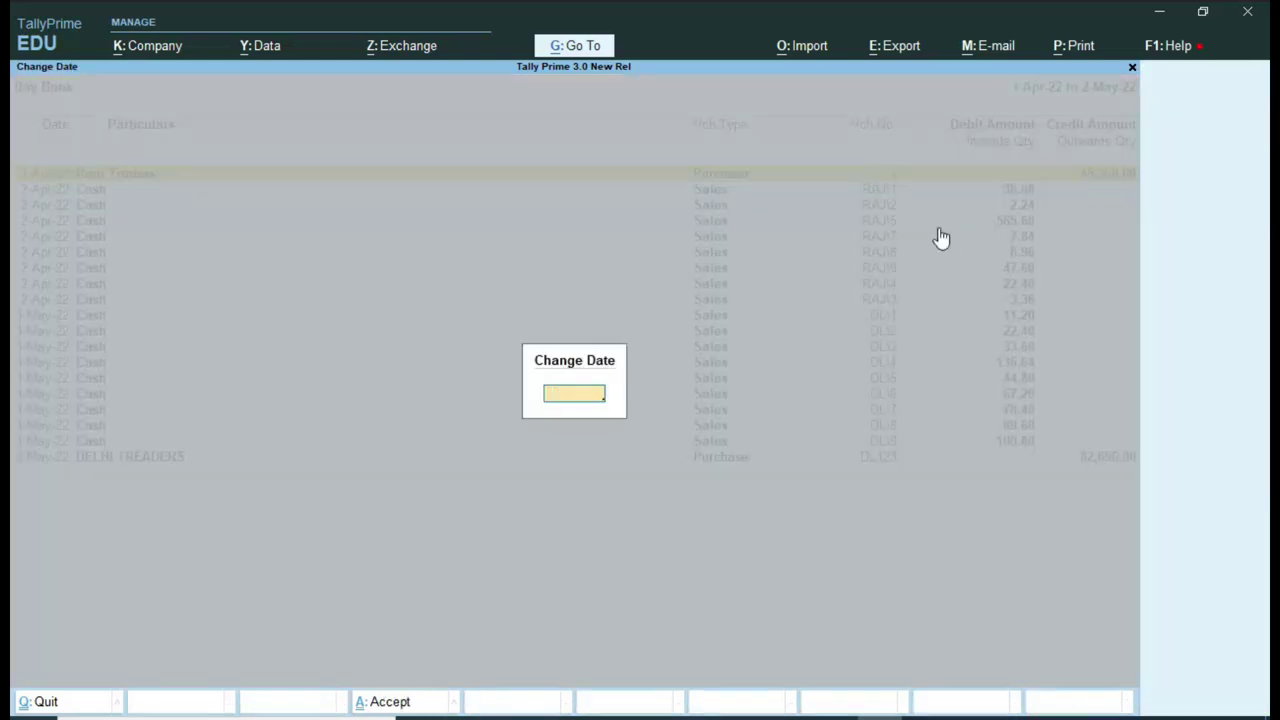
{"action": "key", "text": "Escape"}
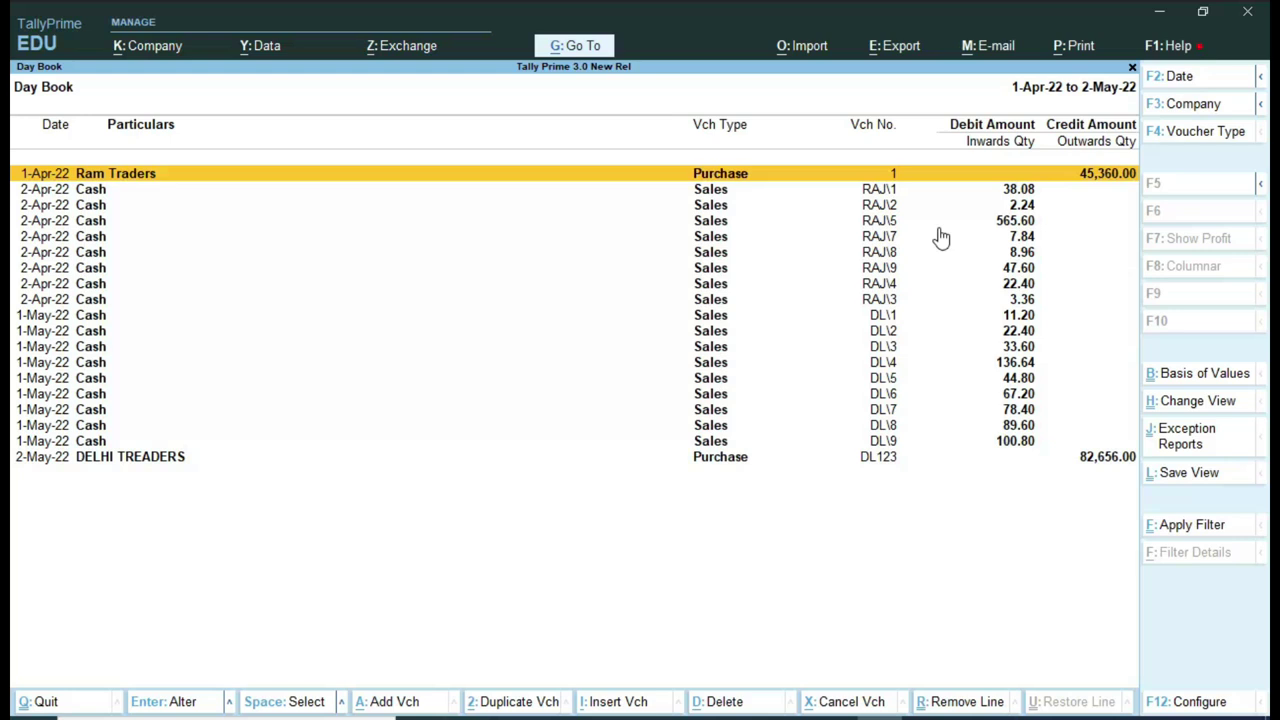
Step: In the Day Book's Advanced Filter, choose Stock Item as the field to filter on
{"action": "left_click", "coordinate": [1230, 530]}
{"action": "left_click", "coordinate": [1205, 247]}
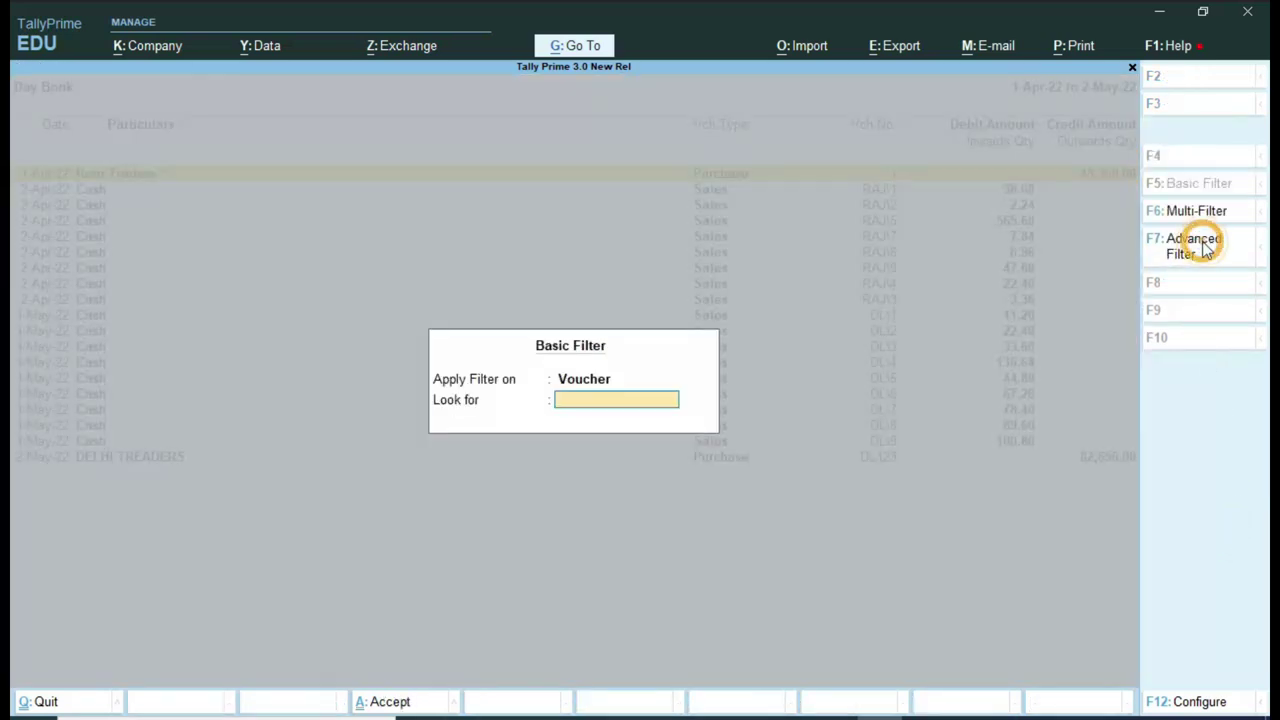
{"action": "key", "text": "BackSpace"}
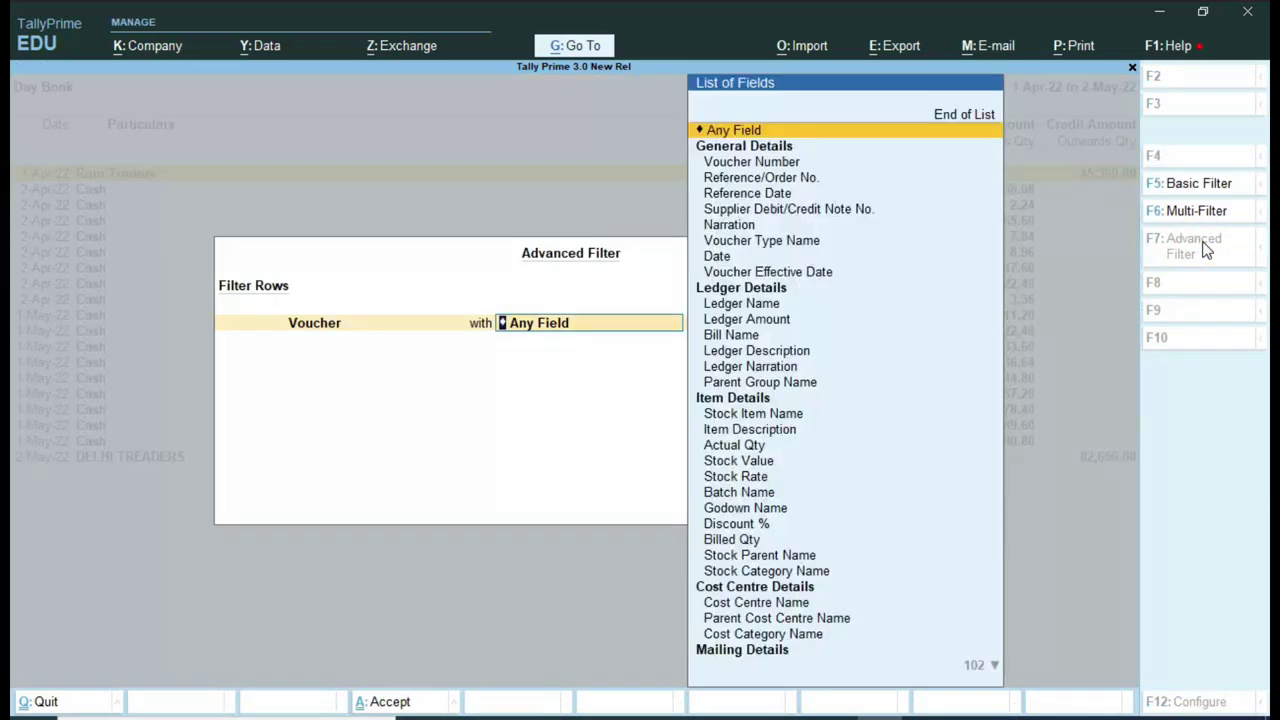
{"action": "type", "text": "STOC"}
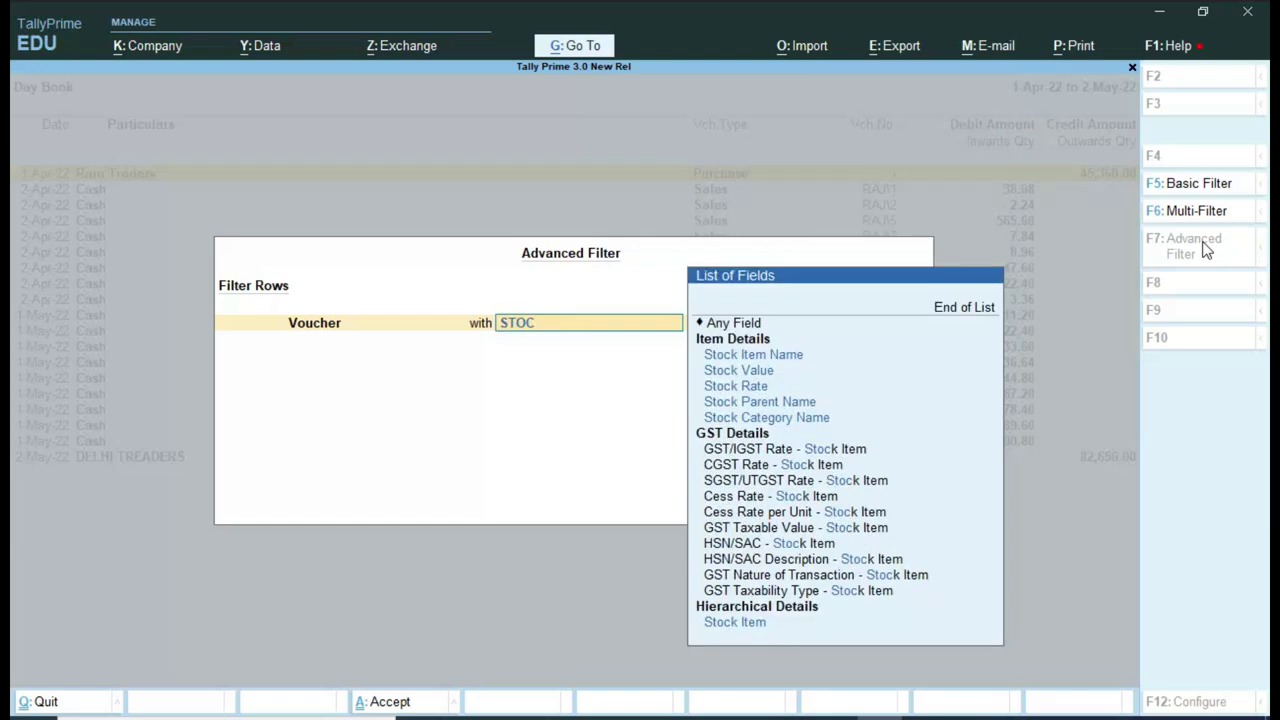
{"action": "key", "text": "Down"}
{"action": "key", "text": "Down"}
{"action": "key", "text": "Down"}
{"action": "key", "text": "Down"}
{"action": "key", "text": "Down"}
{"action": "key", "text": "Down"}
{"action": "key", "text": "Down"}
{"action": "key", "text": "Down"}
{"action": "key", "text": "Down"}
{"action": "key", "text": "Down"}
{"action": "key", "text": "Down"}
{"action": "key", "text": "Down"}
{"action": "key", "text": "Down"}
{"action": "key", "text": "Down"}
{"action": "key", "text": "Down"}
{"action": "key", "text": "Down"}
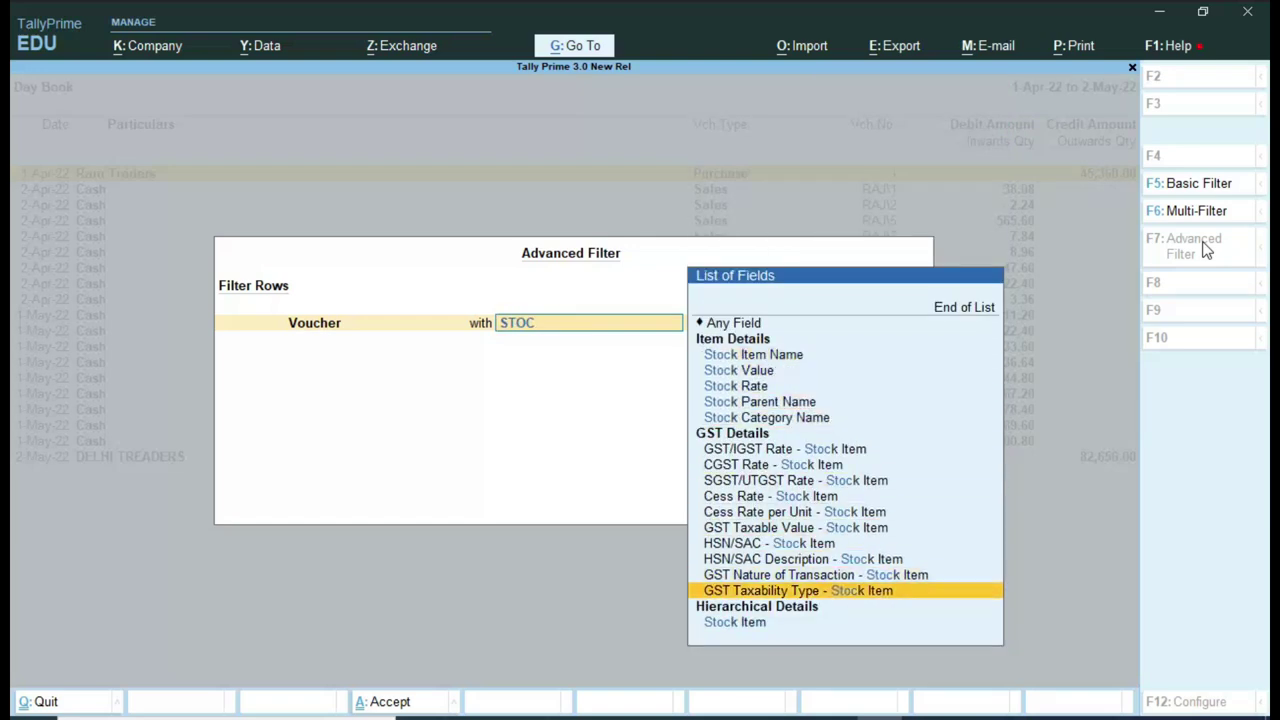
{"action": "key", "text": "Return"}
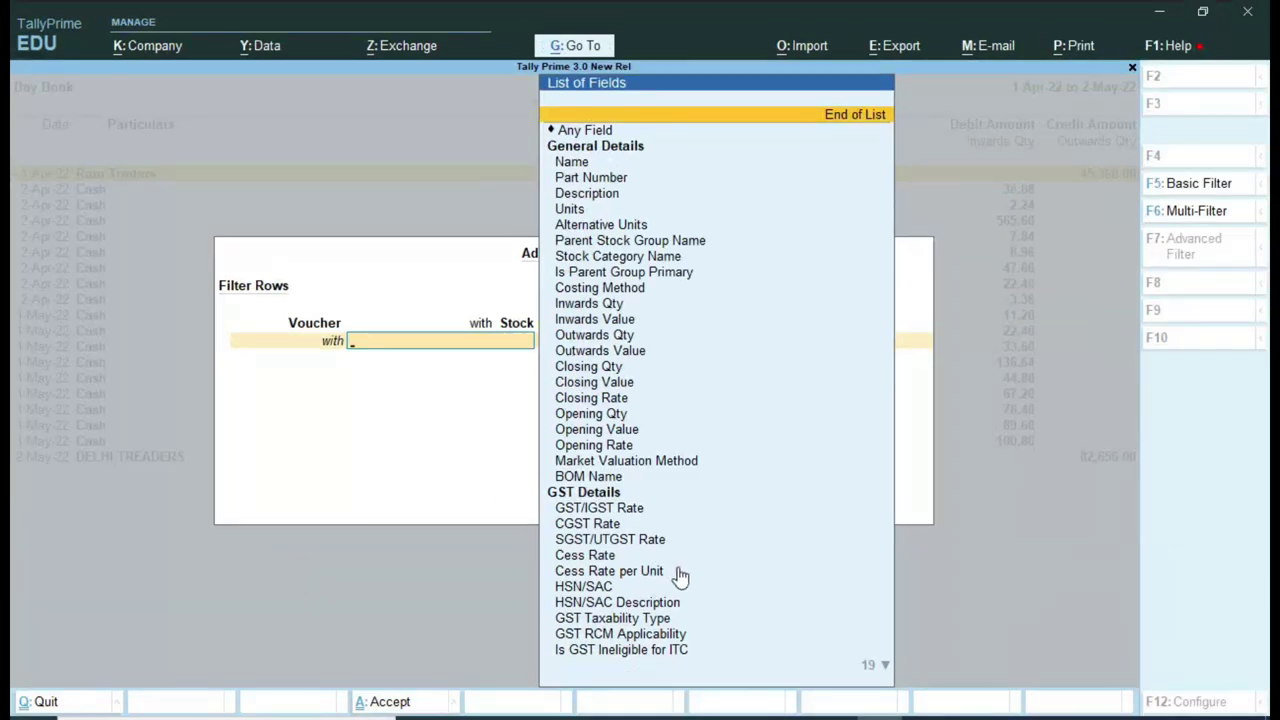
Step: Set the condition to stock item Name containing 42 and apply it
{"action": "key", "text": "Down"}
{"action": "key", "text": "Down"}
{"action": "key", "text": "Down"}
{"action": "key", "text": "Down"}
{"action": "key", "text": "Down"}
{"action": "key", "text": "Down"}
{"action": "key", "text": "Down"}
{"action": "key", "text": "Down"}
{"action": "key", "text": "Down"}
{"action": "key", "text": "Down"}
{"action": "key", "text": "Down"}
{"action": "key", "text": "Down"}
{"action": "key", "text": "Down"}
{"action": "key", "text": "Down"}
{"action": "key", "text": "Down"}
{"action": "key", "text": "Down"}
{"action": "key", "text": "Down"}
{"action": "key", "text": "Down"}
{"action": "key", "text": "Down"}
{"action": "key", "text": "Down"}
{"action": "key", "text": "Down"}
{"action": "key", "text": "Down"}
{"action": "key", "text": "Down"}
{"action": "key", "text": "Down"}
{"action": "key", "text": "Down"}
{"action": "key", "text": "Down"}
{"action": "key", "text": "Down"}
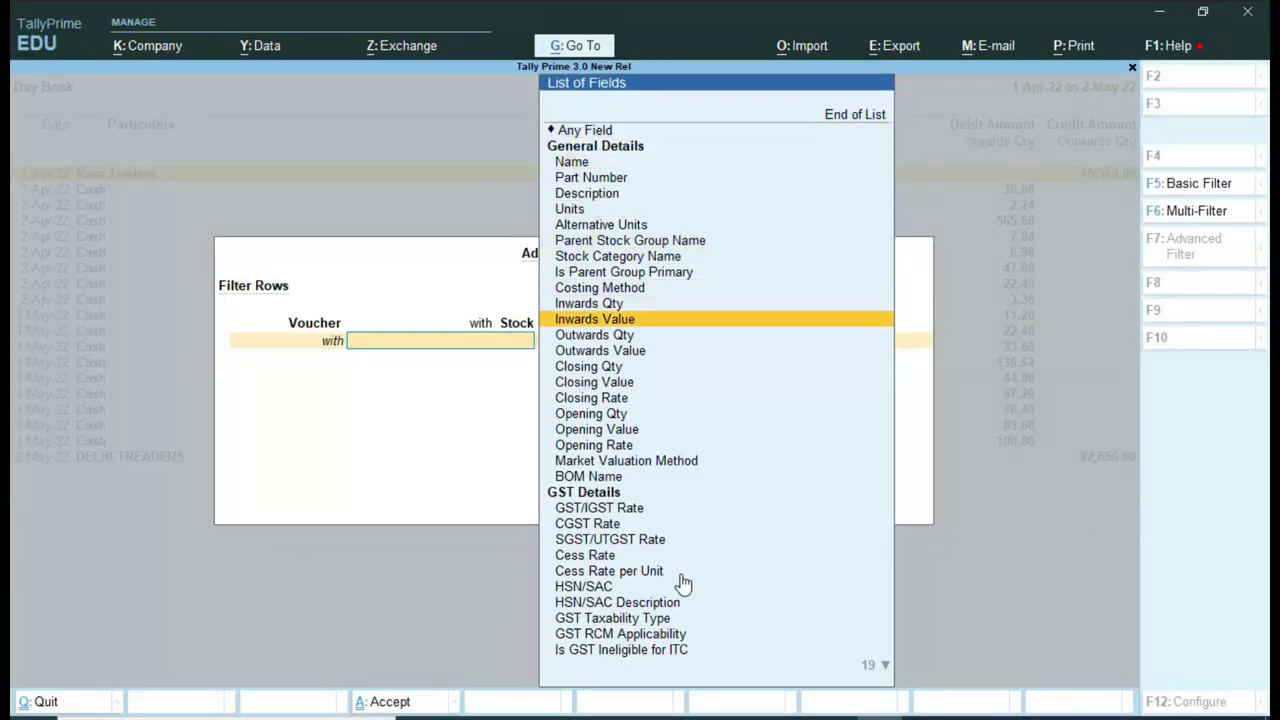
{"action": "key", "text": "Down"}
{"action": "key", "text": "Down"}
{"action": "key", "text": "Down"}
{"action": "key", "text": "Down"}
{"action": "key", "text": "Down"}
{"action": "key", "text": "Down"}
{"action": "key", "text": "Down"}
{"action": "key", "text": "Down"}
{"action": "key", "text": "Down"}
{"action": "key", "text": "Down"}
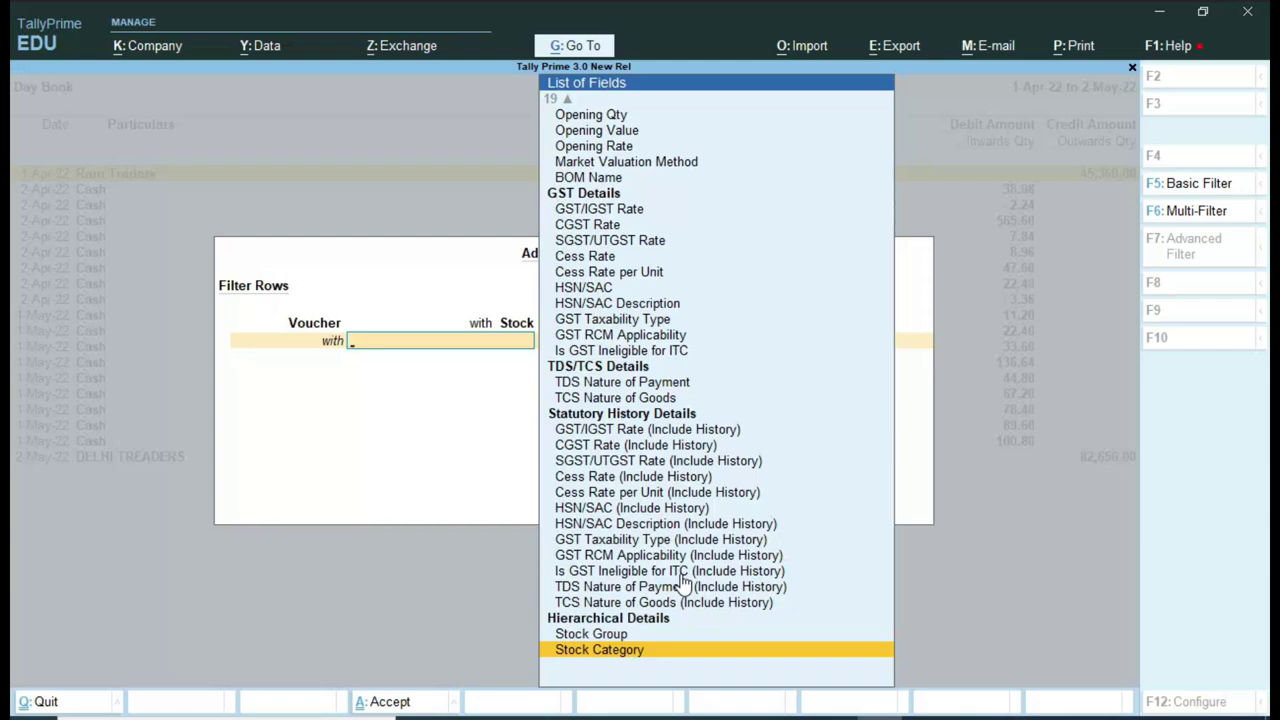
{"action": "type", "text": "name"}
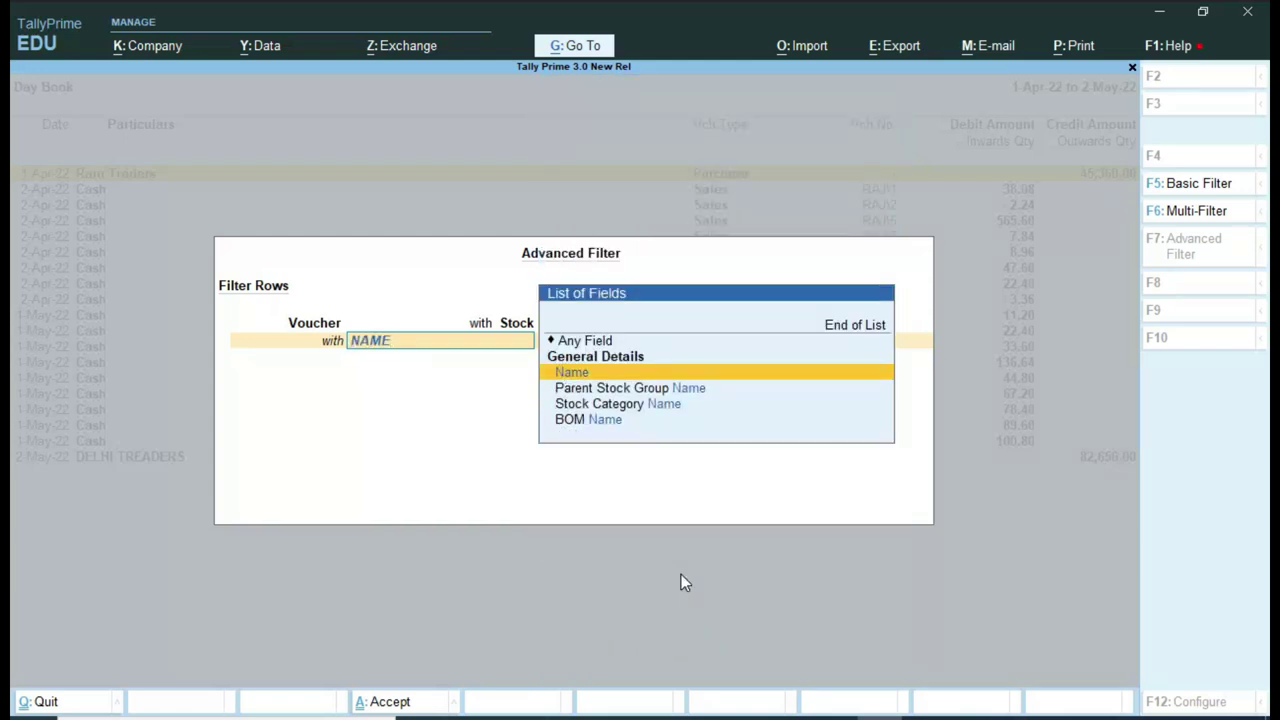
{"action": "key", "text": "Return"}
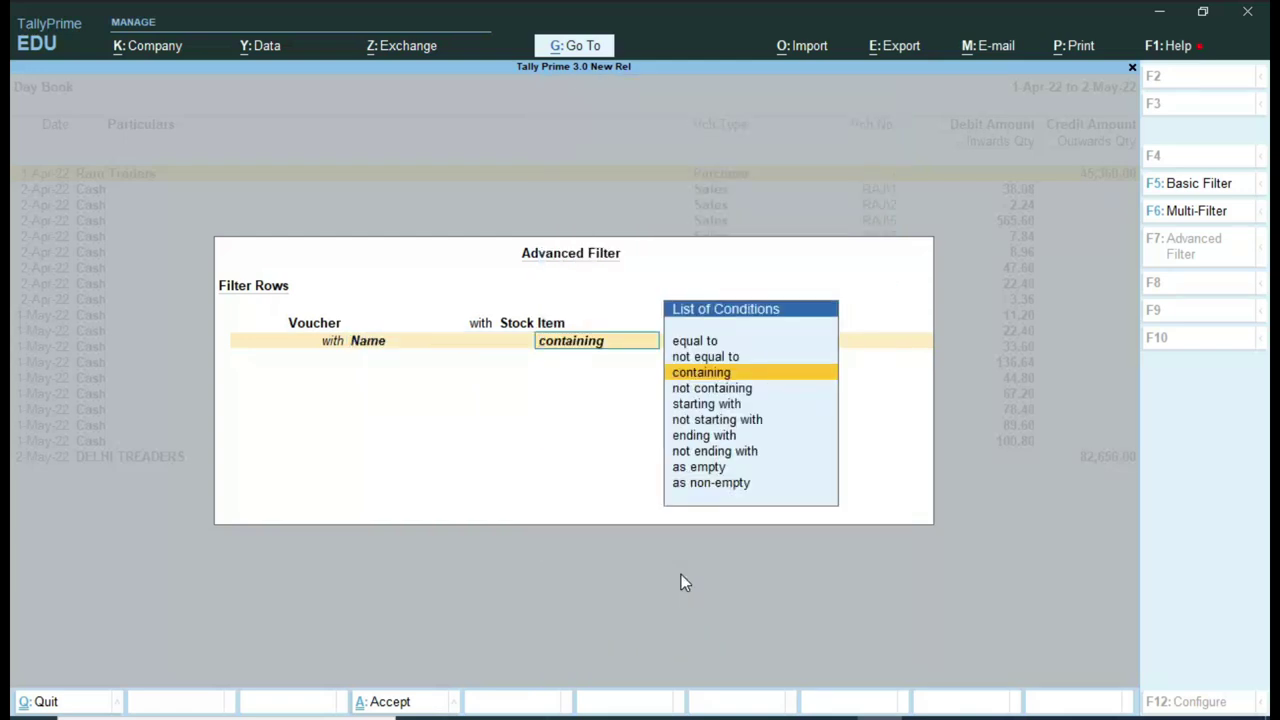
{"action": "key", "text": "Return"}
{"action": "type", "text": "42"}
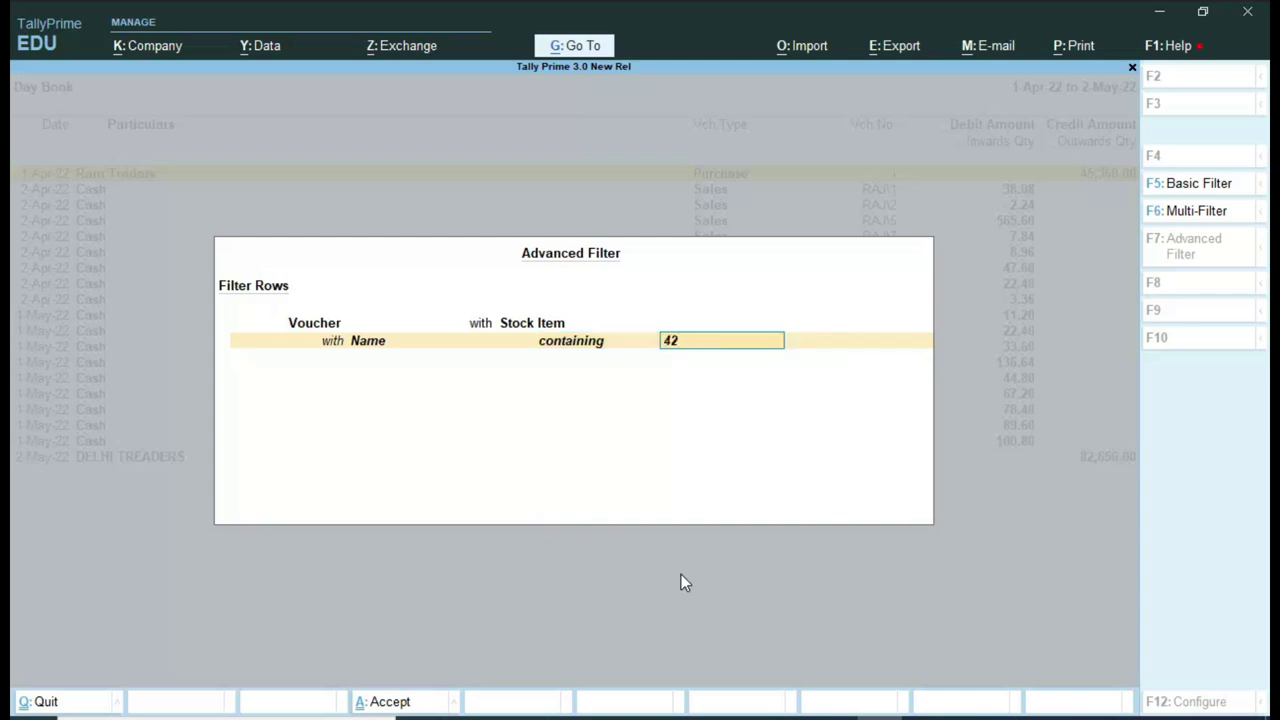
{"action": "key", "text": "Return"}
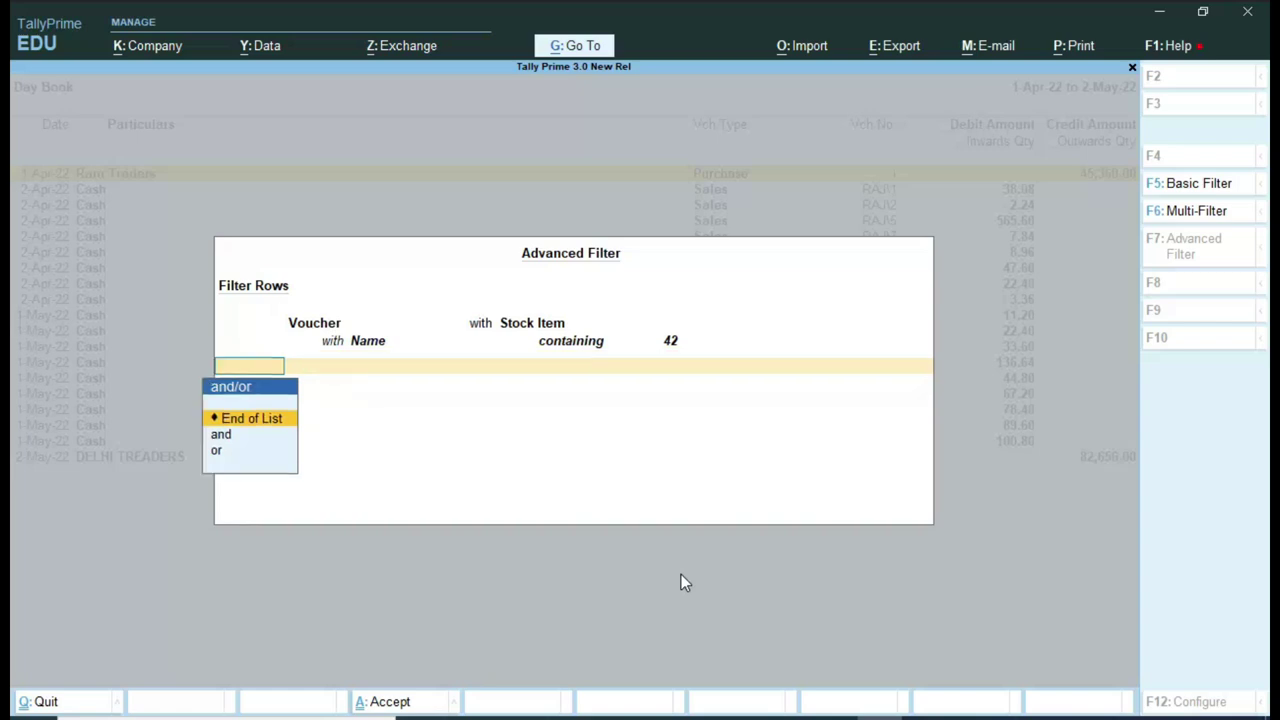
{"action": "key", "text": "Return"}
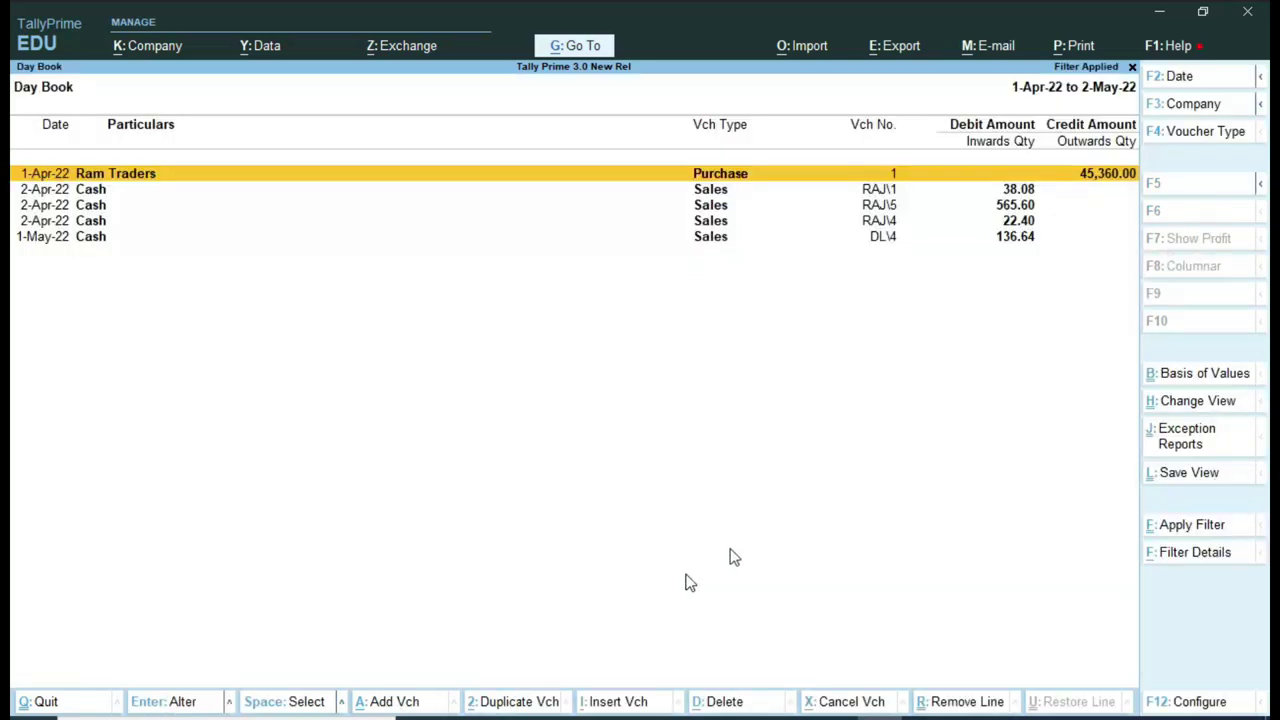
Step: Mark the five remaining vouchers and confirm RAJ\1 contains LCD 42'
{"action": "key", "text": "ctrl"}
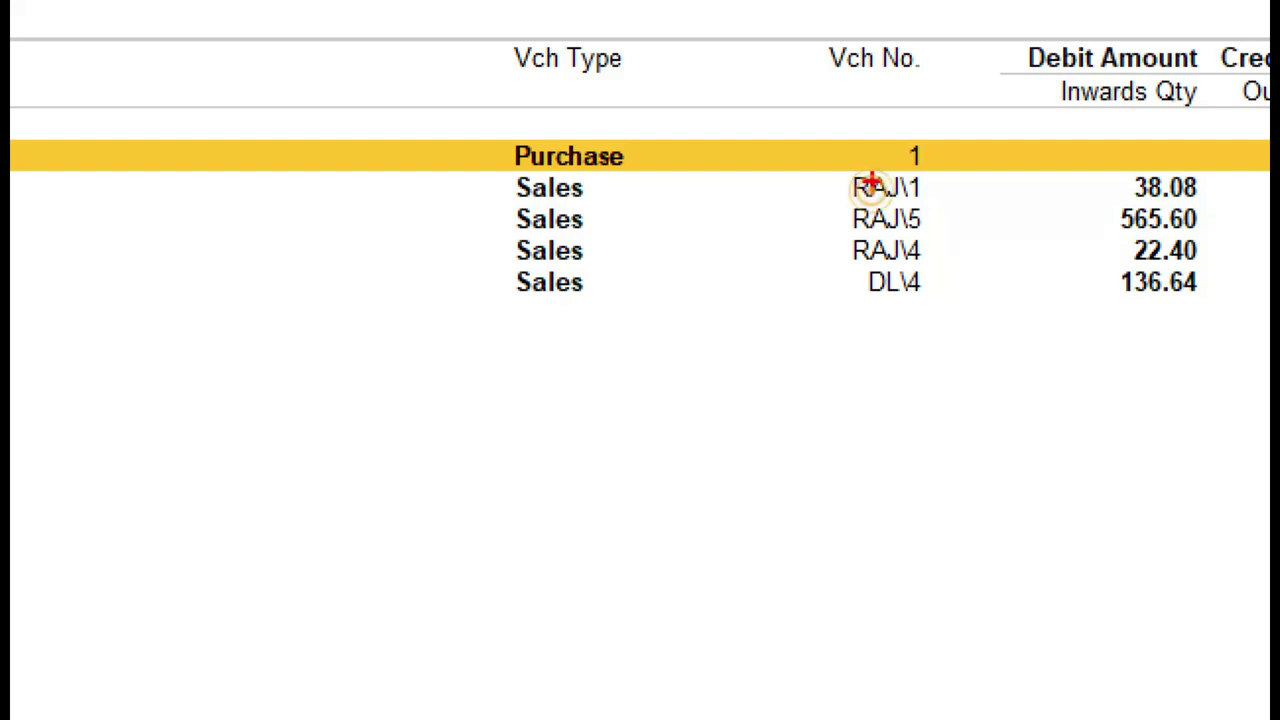
{"action": "mouse_move", "coordinate": [828, 157]}
{"action": "left_mouse_down"}
{"action": "mouse_move", "coordinate": [990, 236]}
{"action": "mouse_move", "coordinate": [780, 178]}
{"action": "left_mouse_up"}
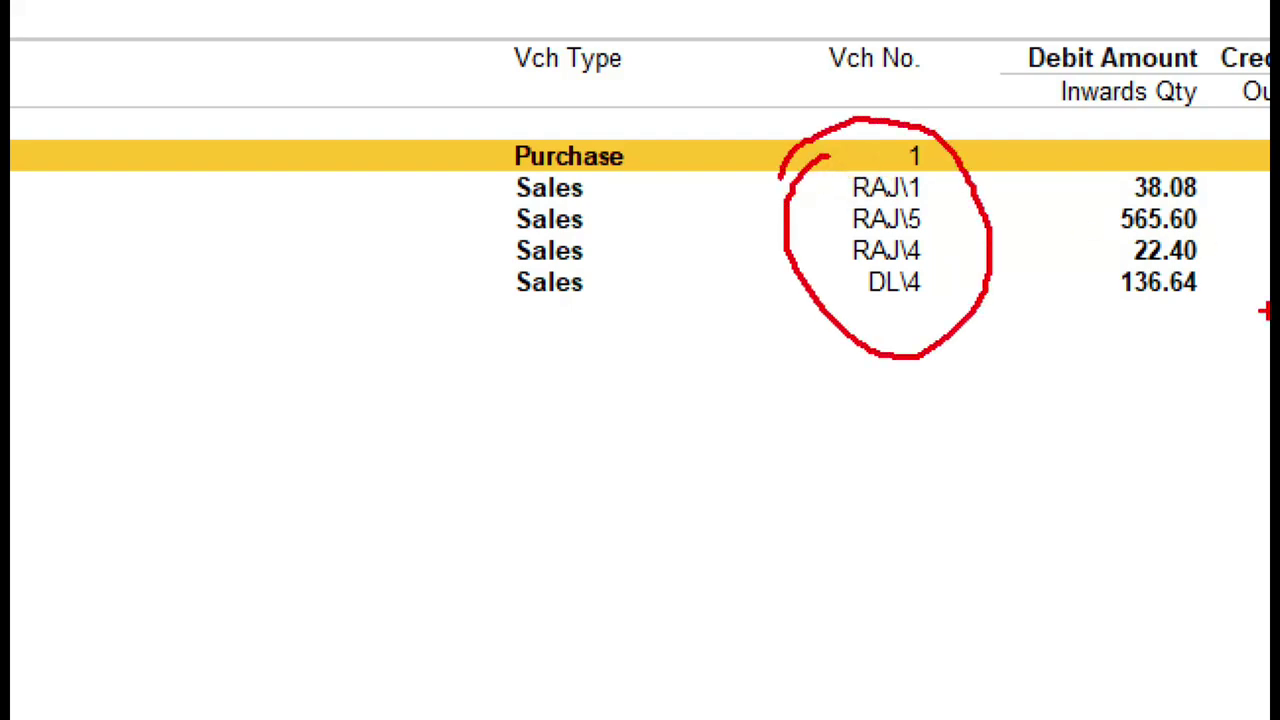
{"action": "key", "text": "Down"}
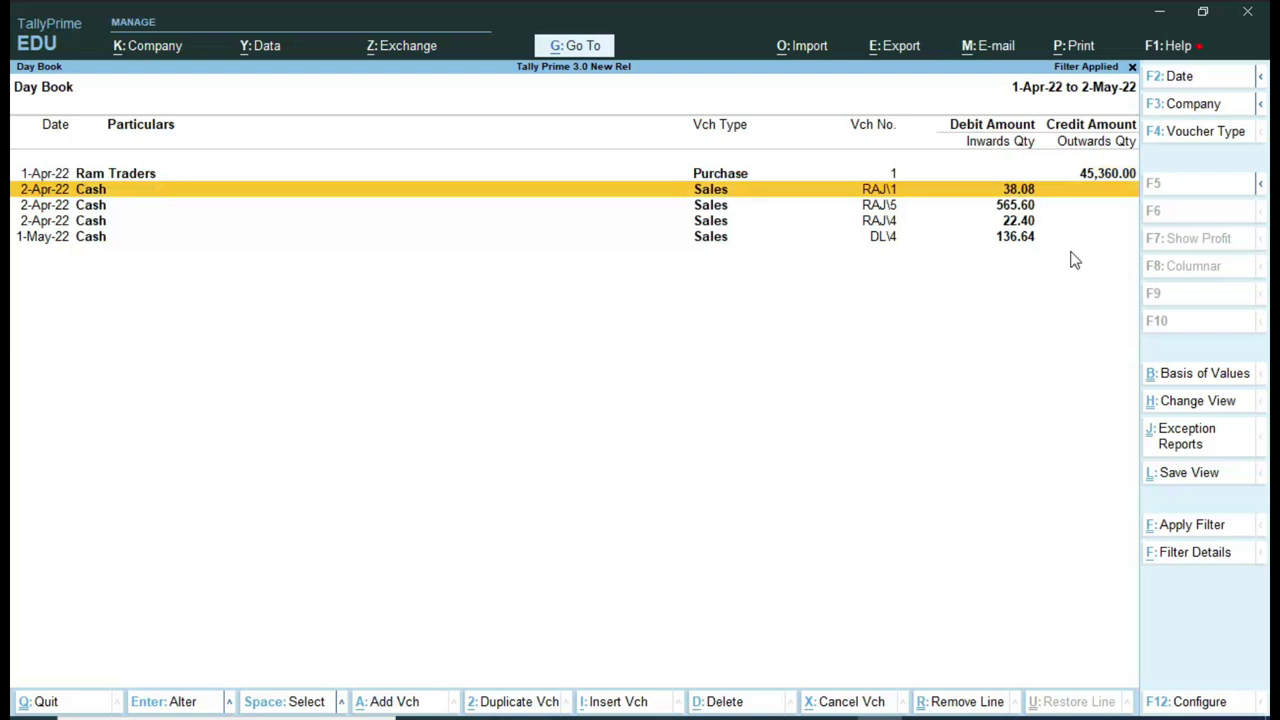
{"action": "key", "text": "Return"}
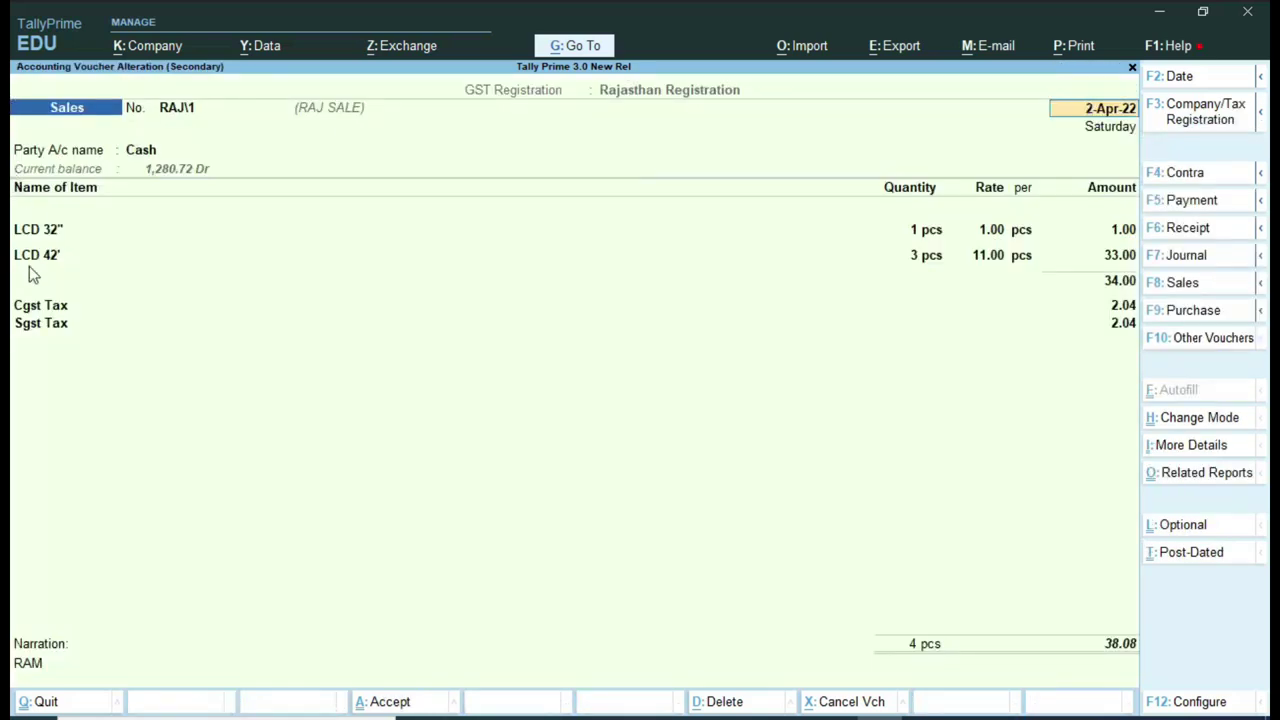
{"action": "mouse_move", "coordinate": [11, 236]}
{"action": "left_mouse_down"}
{"action": "mouse_move", "coordinate": [52, 289]}
{"action": "mouse_move", "coordinate": [20, 192]}
{"action": "left_mouse_up"}
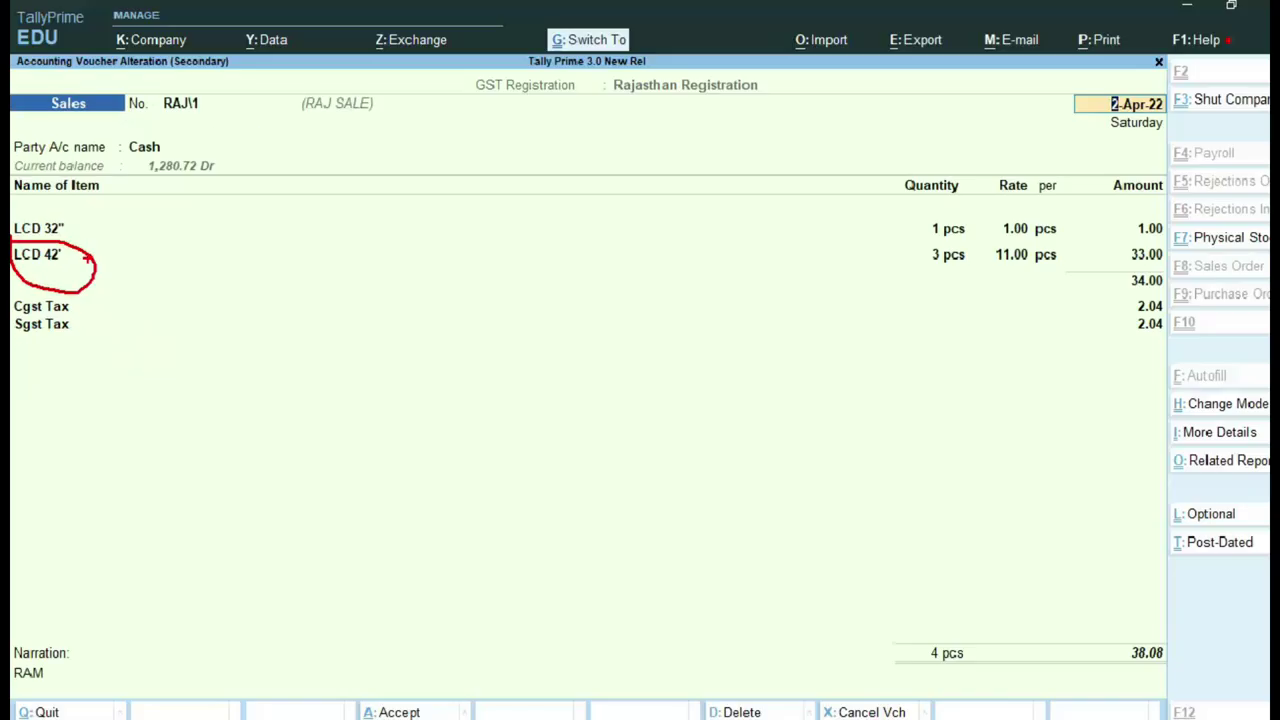
{"action": "key", "text": "Escape"}
Step: View sales vouchers RAJ\5 and RAJ\4 and return to the Day Book
{"action": "key", "text": "Down"}
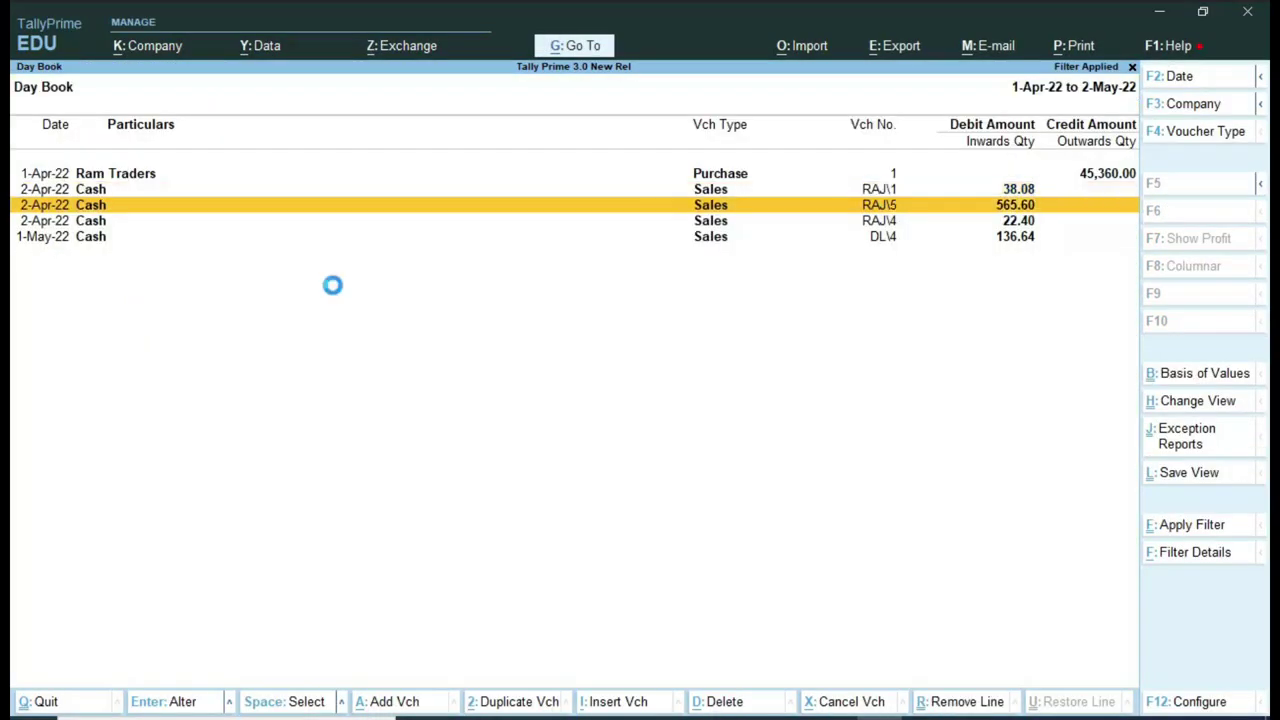
{"action": "key", "text": "Return"}
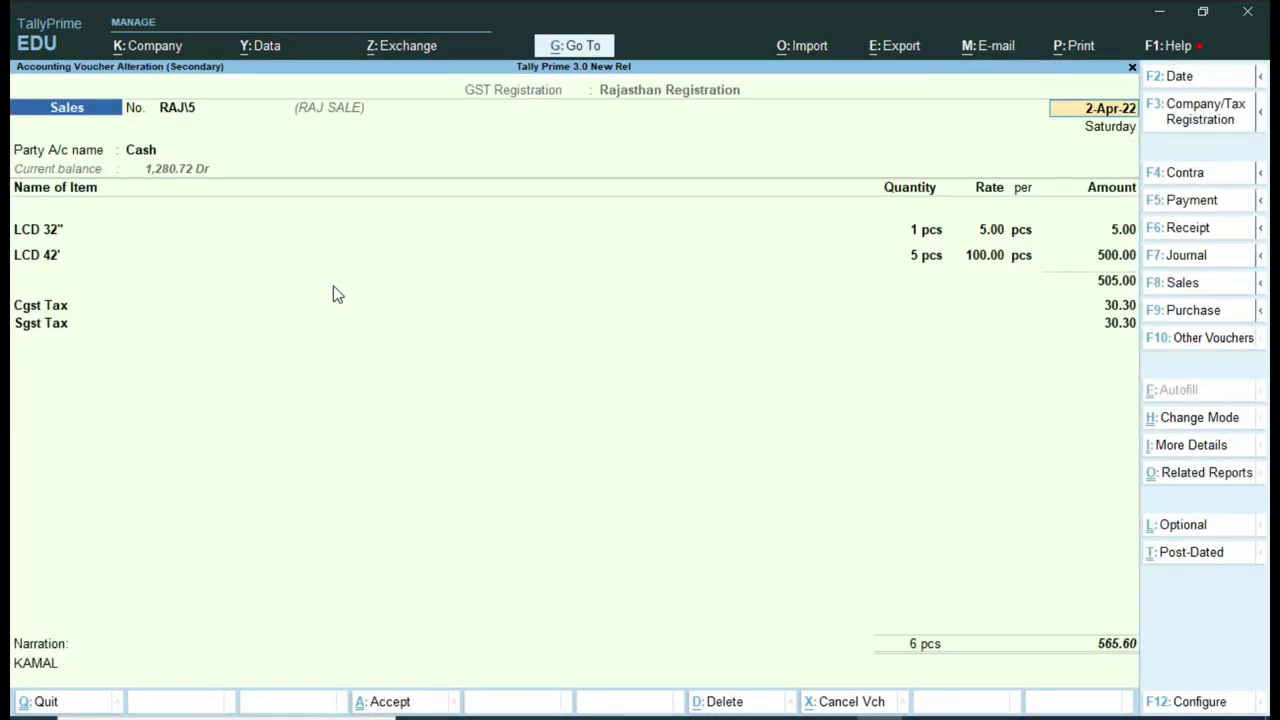
{"action": "key", "text": "Escape"}
{"action": "key", "text": "Down"}
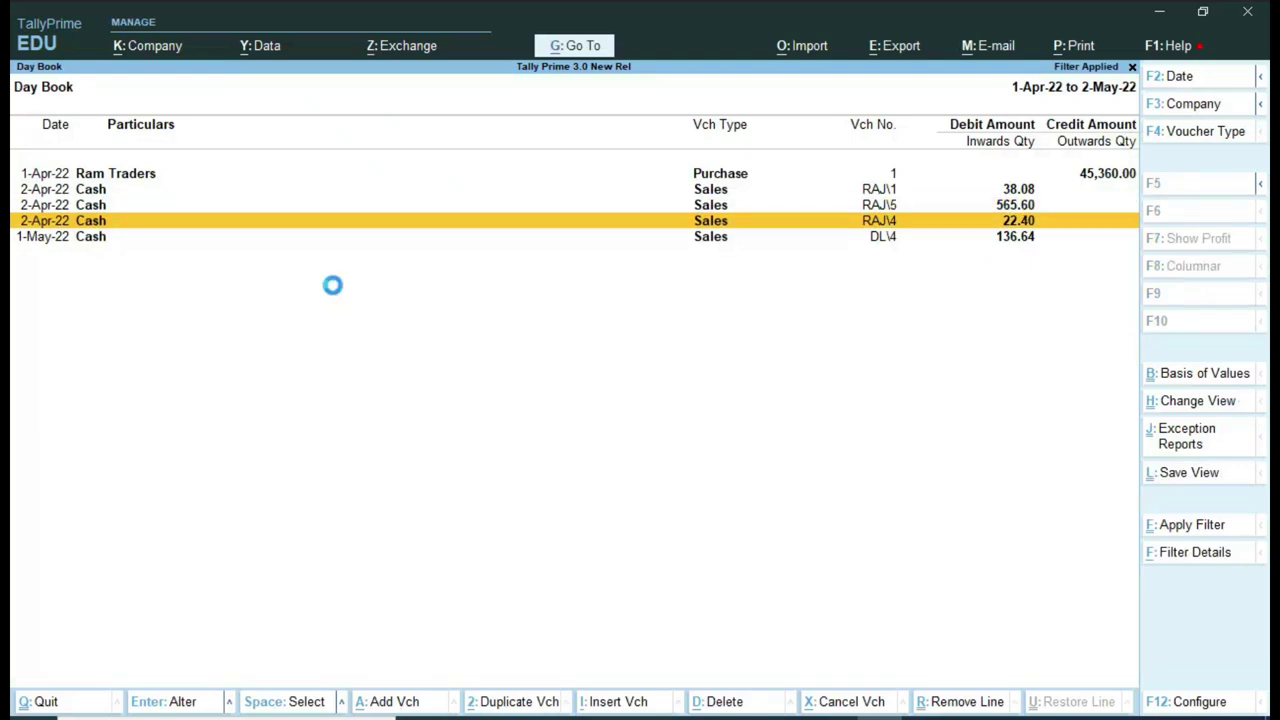
{"action": "key", "text": "Return"}
{"action": "key", "text": "Escape"}
Step: Check DL\4's item line, then remove the filter from the Day Book
{"action": "key", "text": "Down"}
{"action": "key", "text": "Return"}
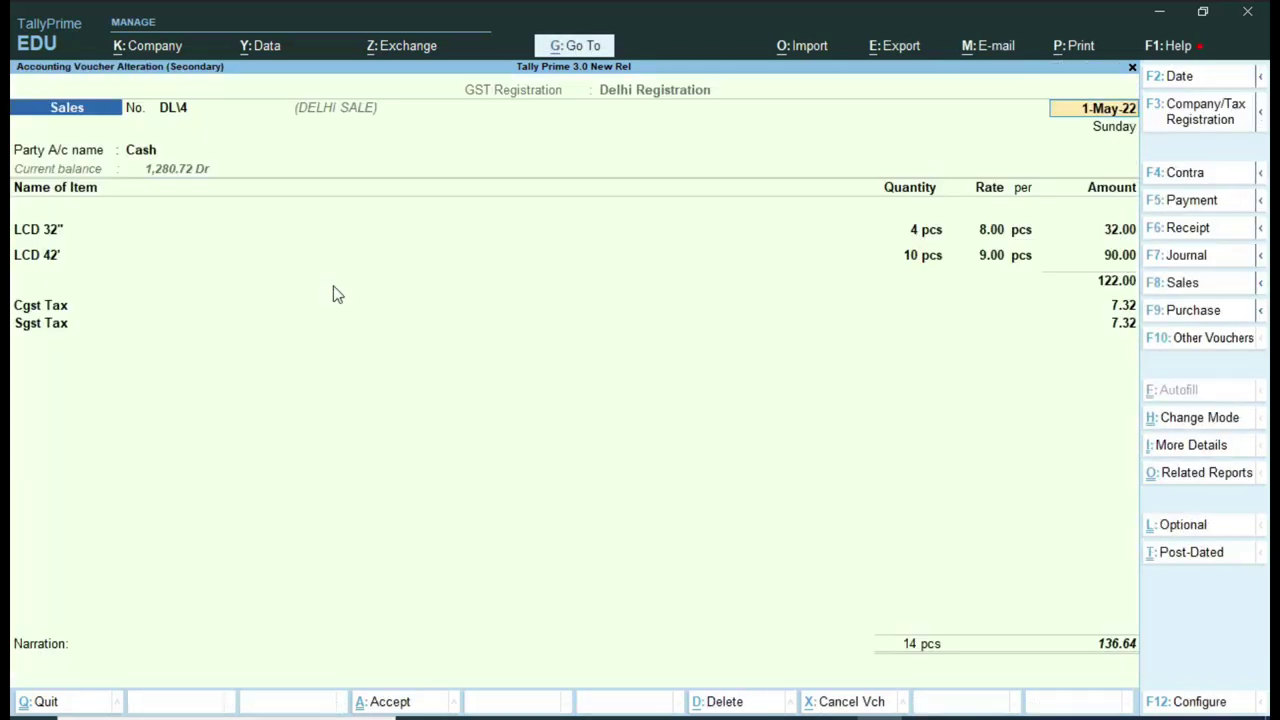
{"action": "key", "text": "ctrl"}
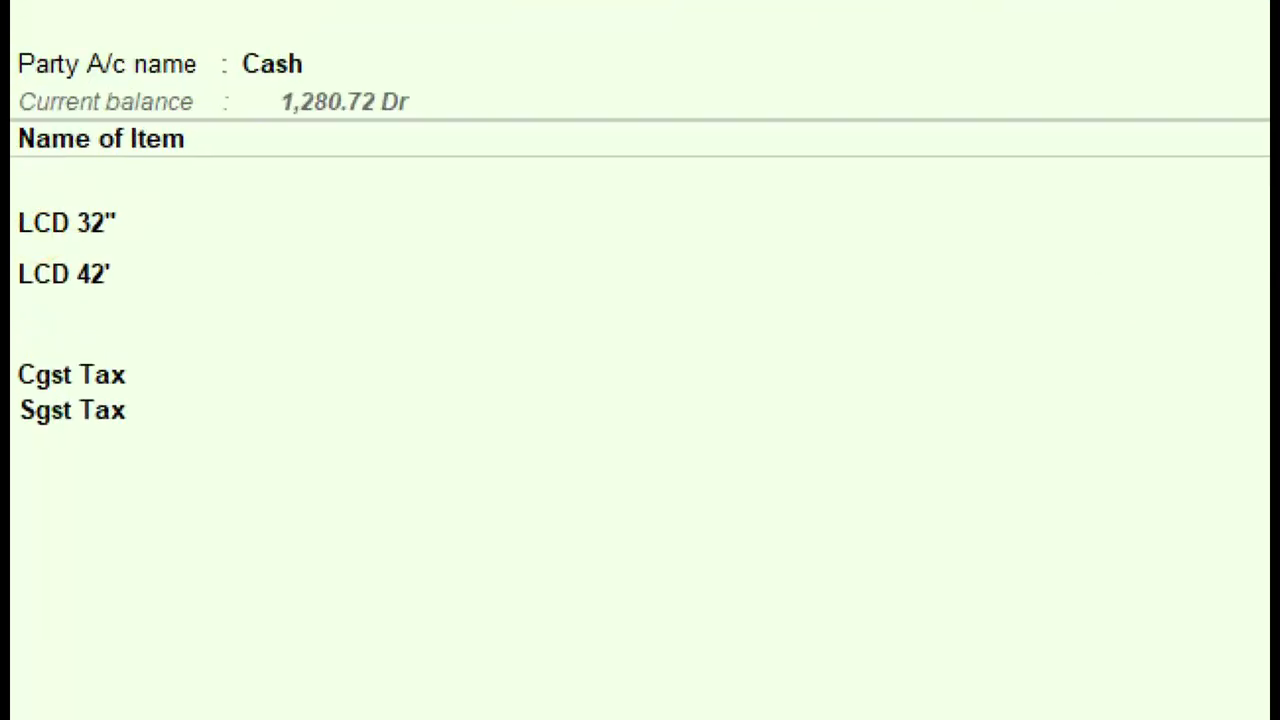
{"action": "left_click_drag", "start_coordinate": [14, 243], "coordinate": [178, 326]}
{"action": "key", "text": "Escape"}
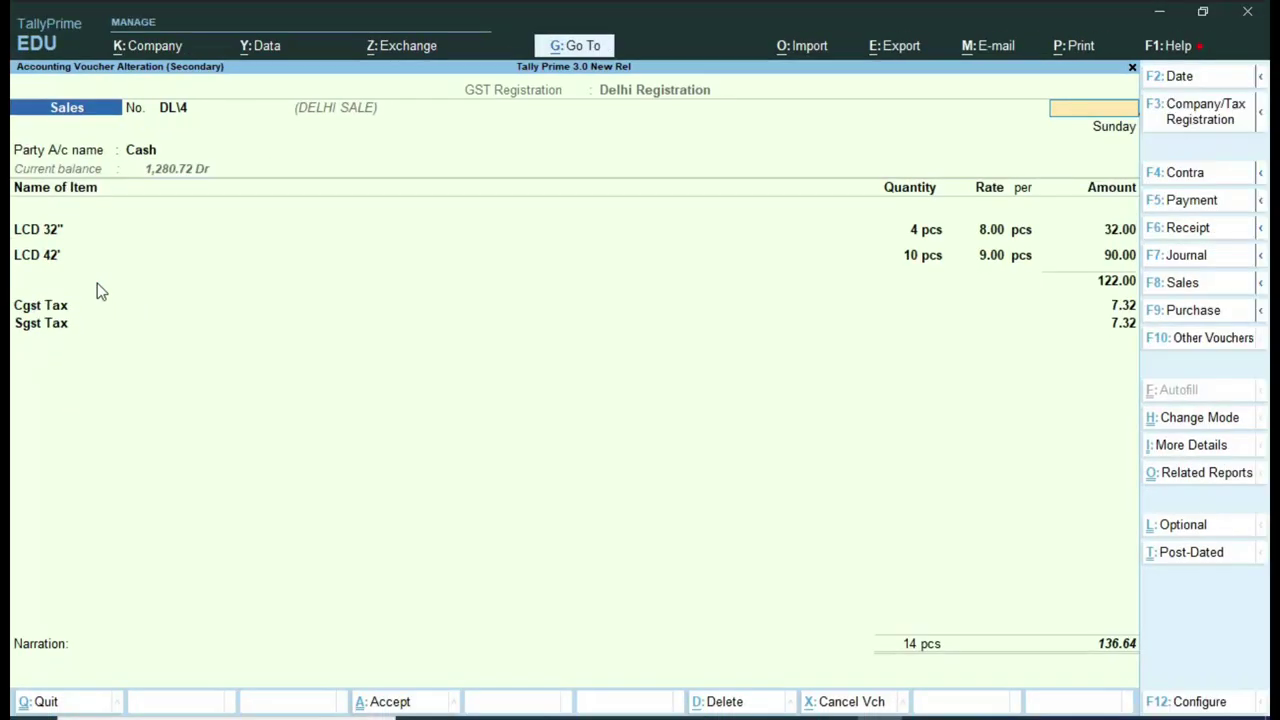
{"action": "key", "text": "Escape"}
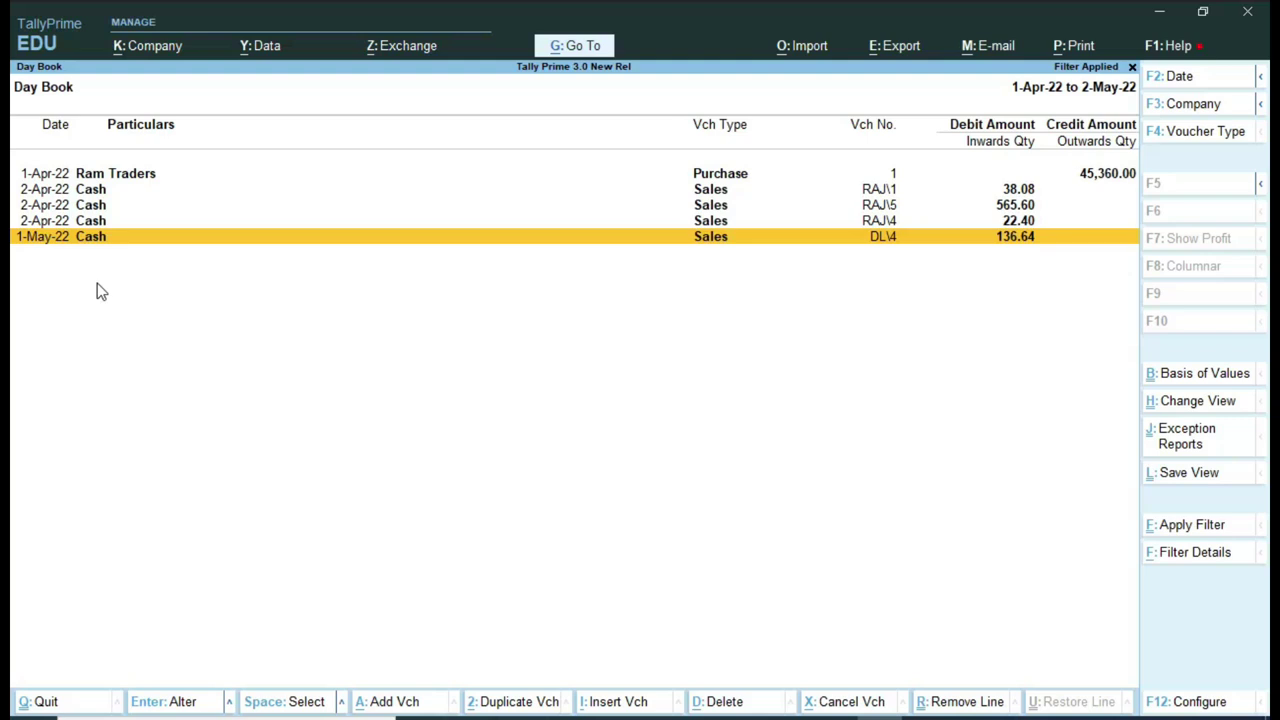
{"action": "key", "text": "Escape"}
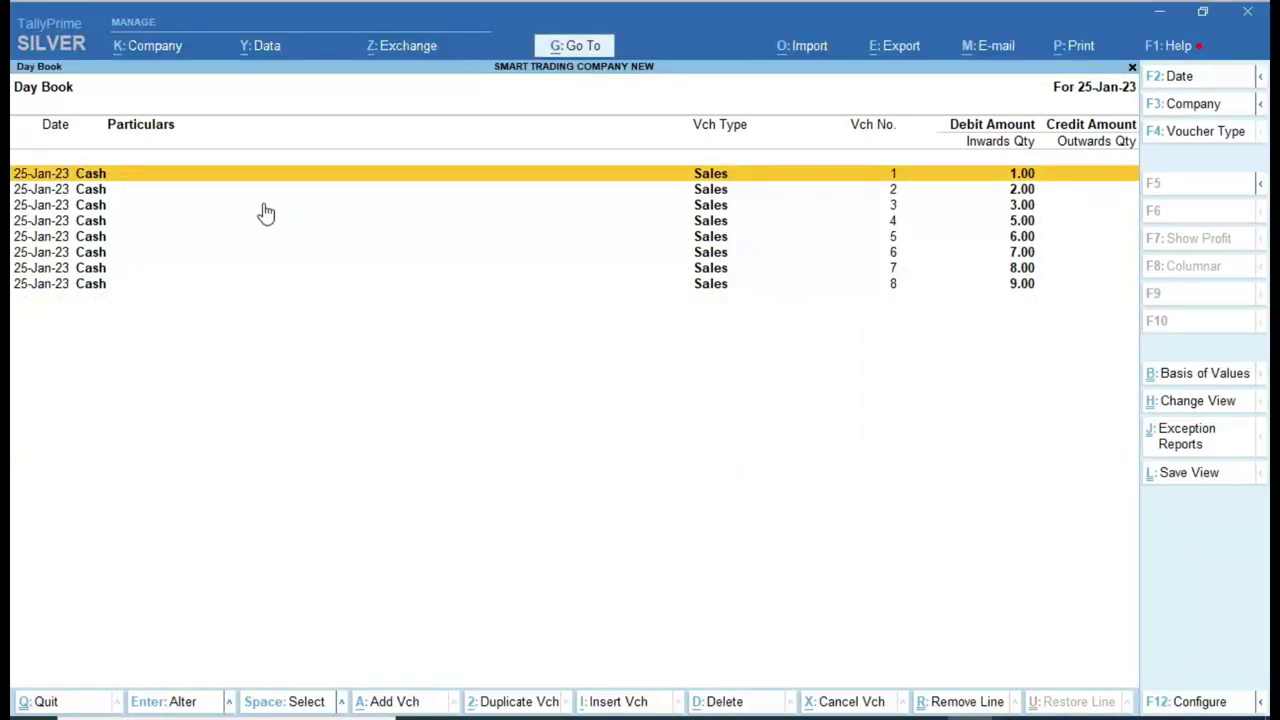
Step: Set the Day Book period to 1-Apr-22 through 25-Jan-23 and open Range of Information
{"action": "key", "text": "F2"}
{"action": "key", "text": "Return"}
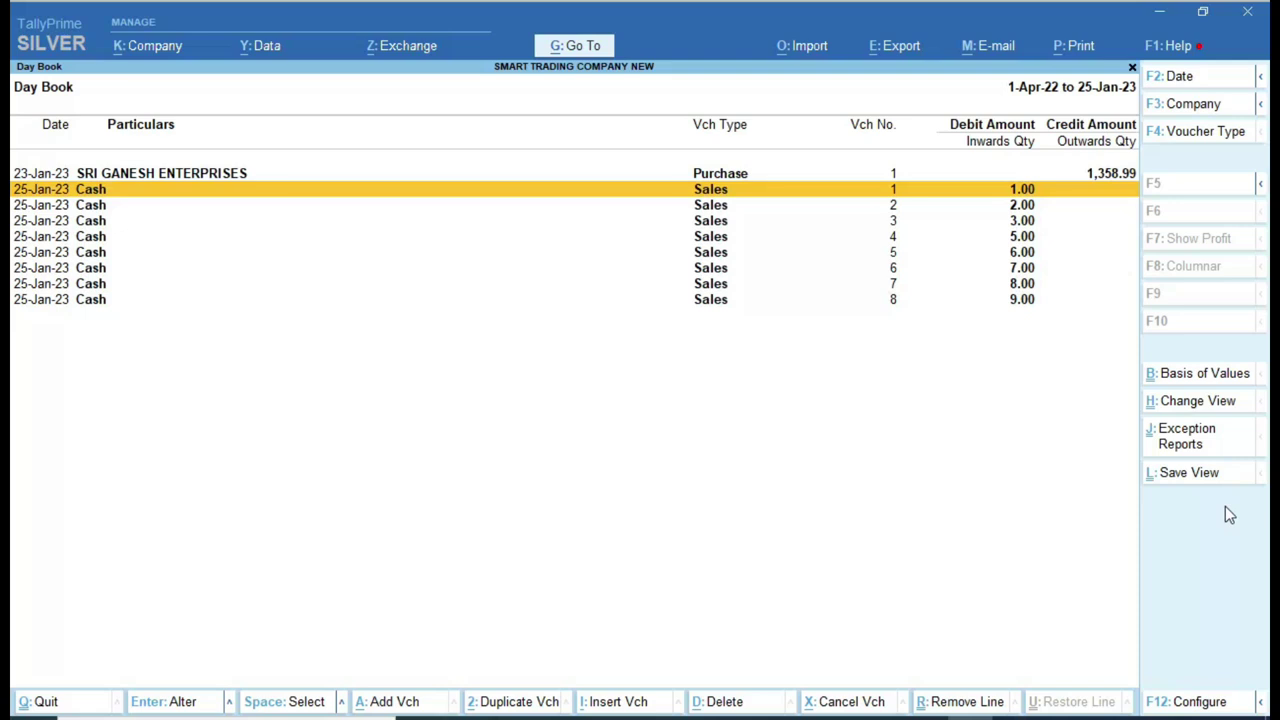
{"action": "key", "text": "alt+F12"}
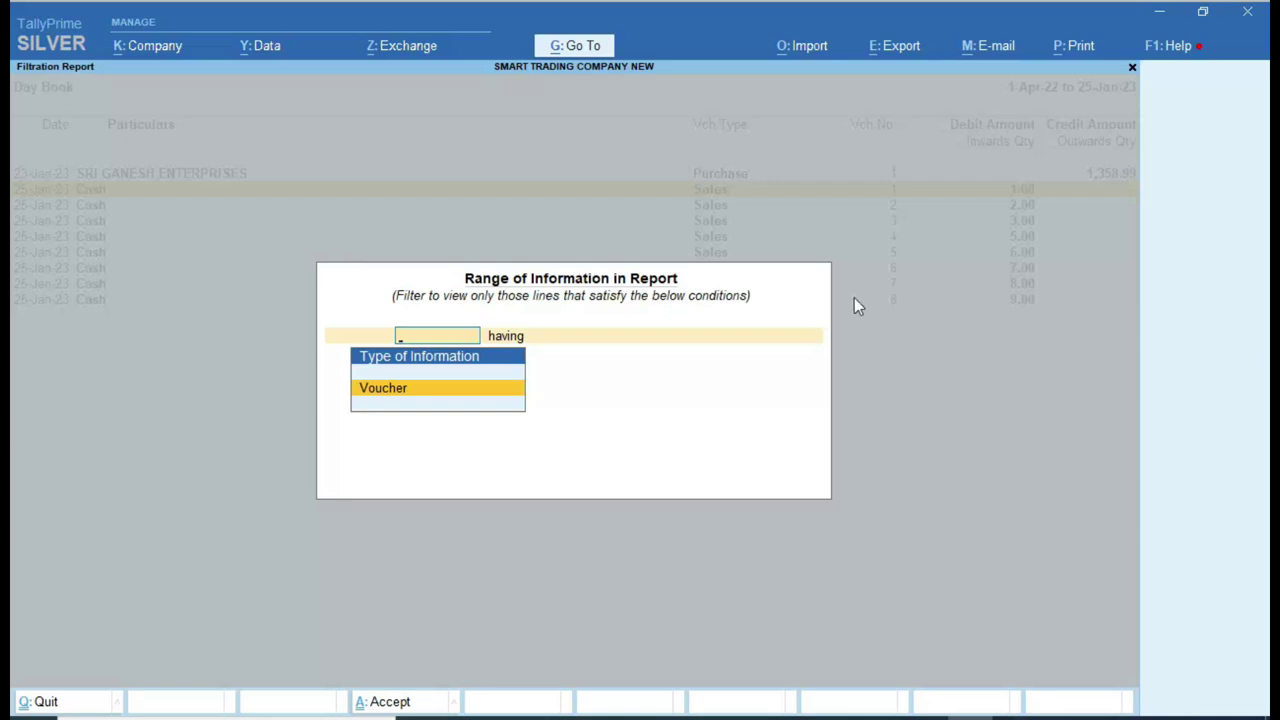
Step: Highlight options in the Range of Information dialog
{"action": "key", "text": "ctrl"}
{"action": "mouse_move", "coordinate": [427, 253]}
{"action": "left_mouse_down"}
{"action": "mouse_move", "coordinate": [470, 300]}
{"action": "mouse_move", "coordinate": [726, 254]}
{"action": "left_mouse_up"}
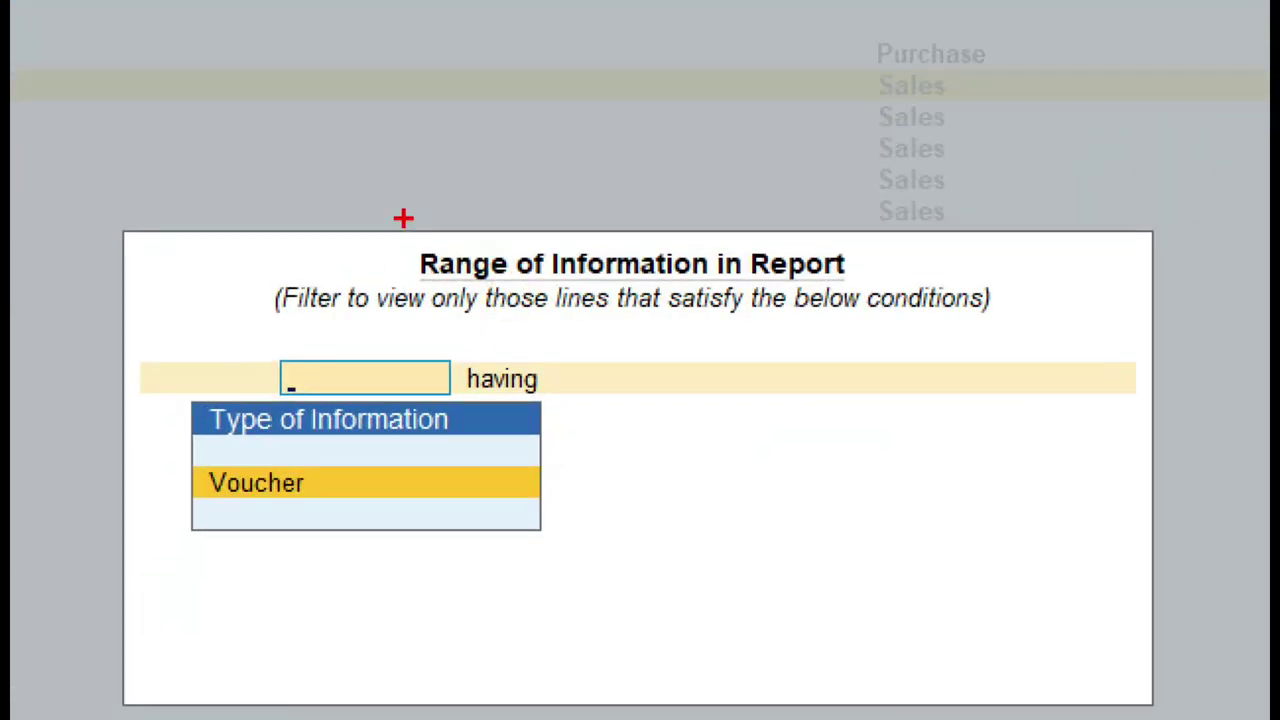
{"action": "left_click_drag", "start_coordinate": [940, 212], "coordinate": [95, 262]}
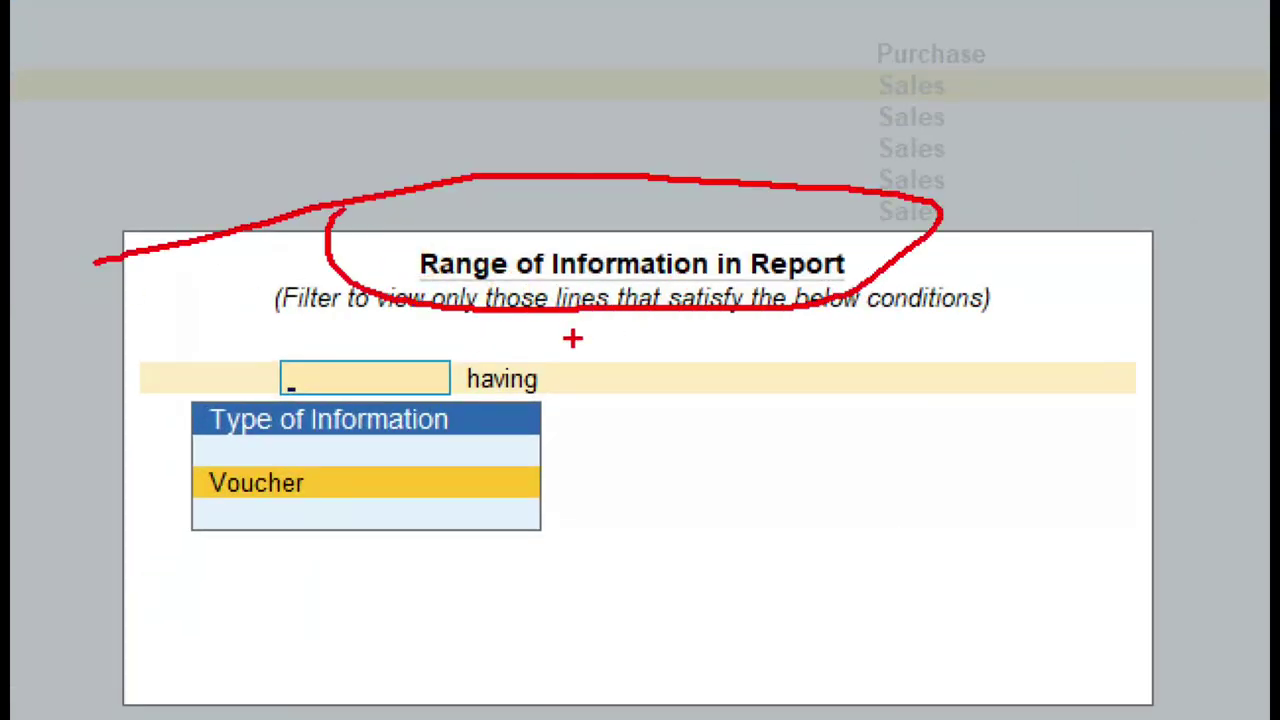
{"action": "key", "text": "e"}
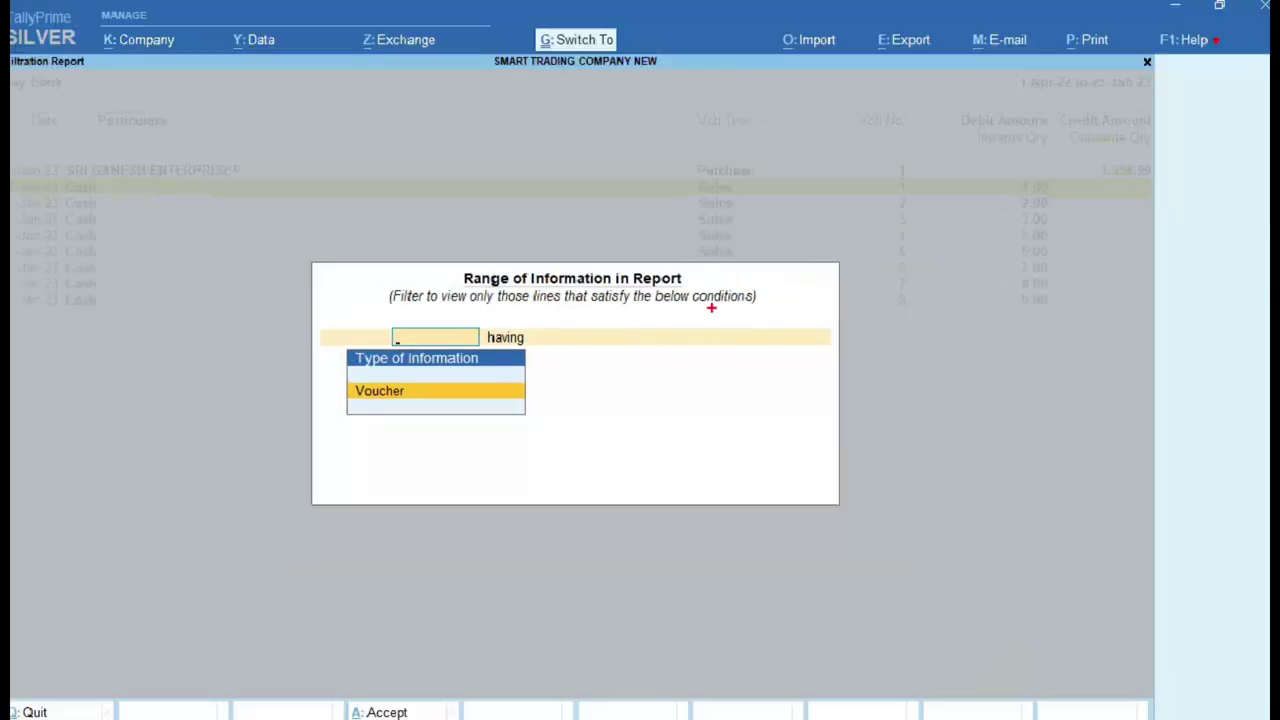
Step: Filter for Voucher having Stock Items with Name equal to 1
{"action": "key", "text": "Return"}
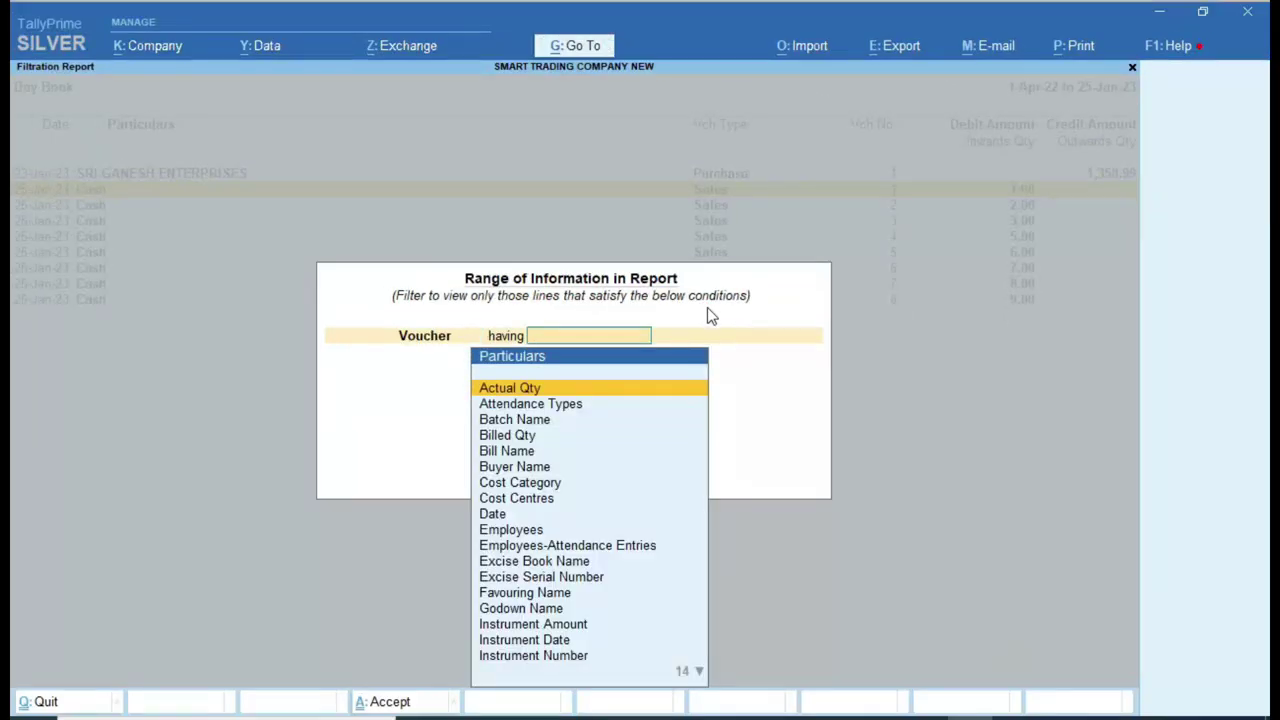
{"action": "type", "text": "STO"}
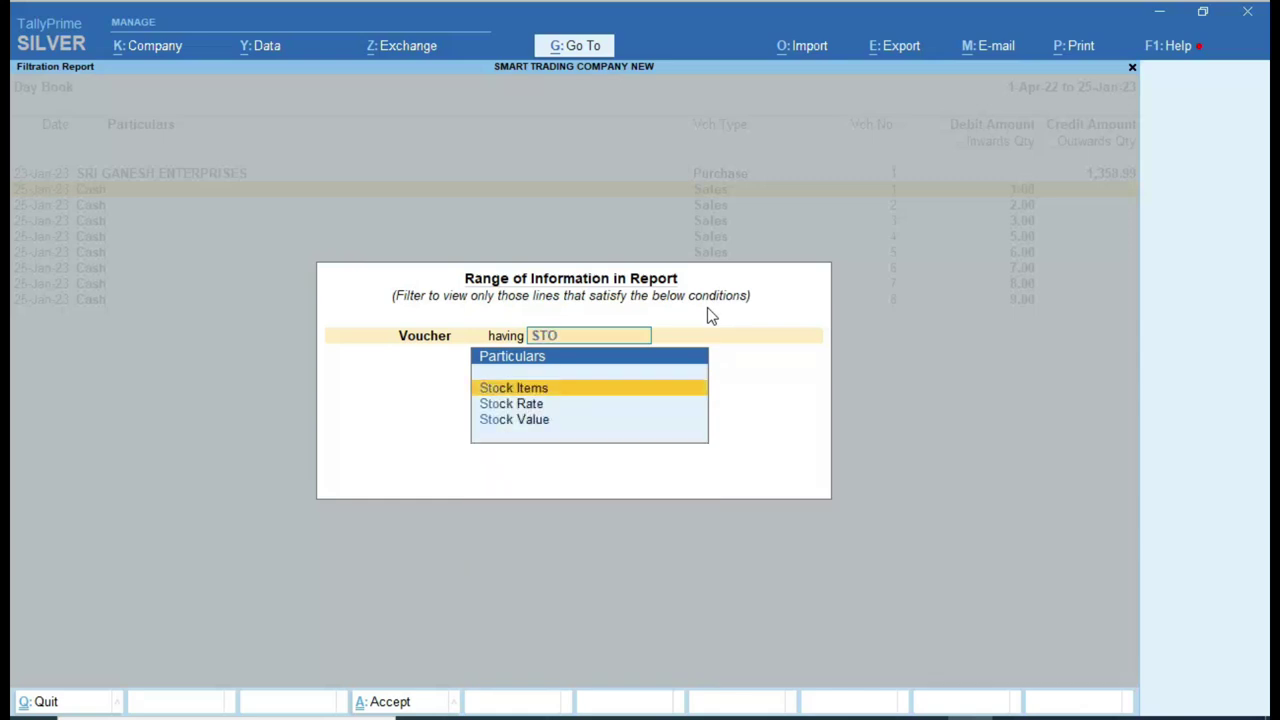
{"action": "key", "text": "Return"}
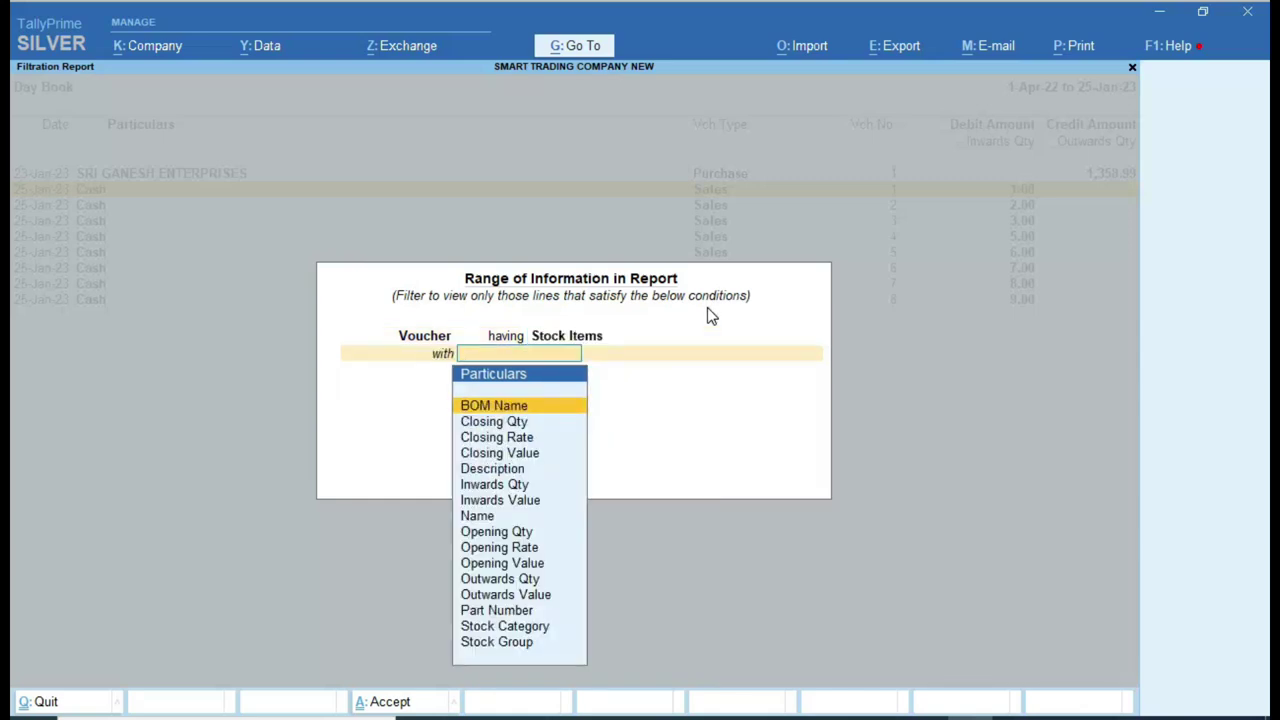
{"action": "type", "text": "NAM"}
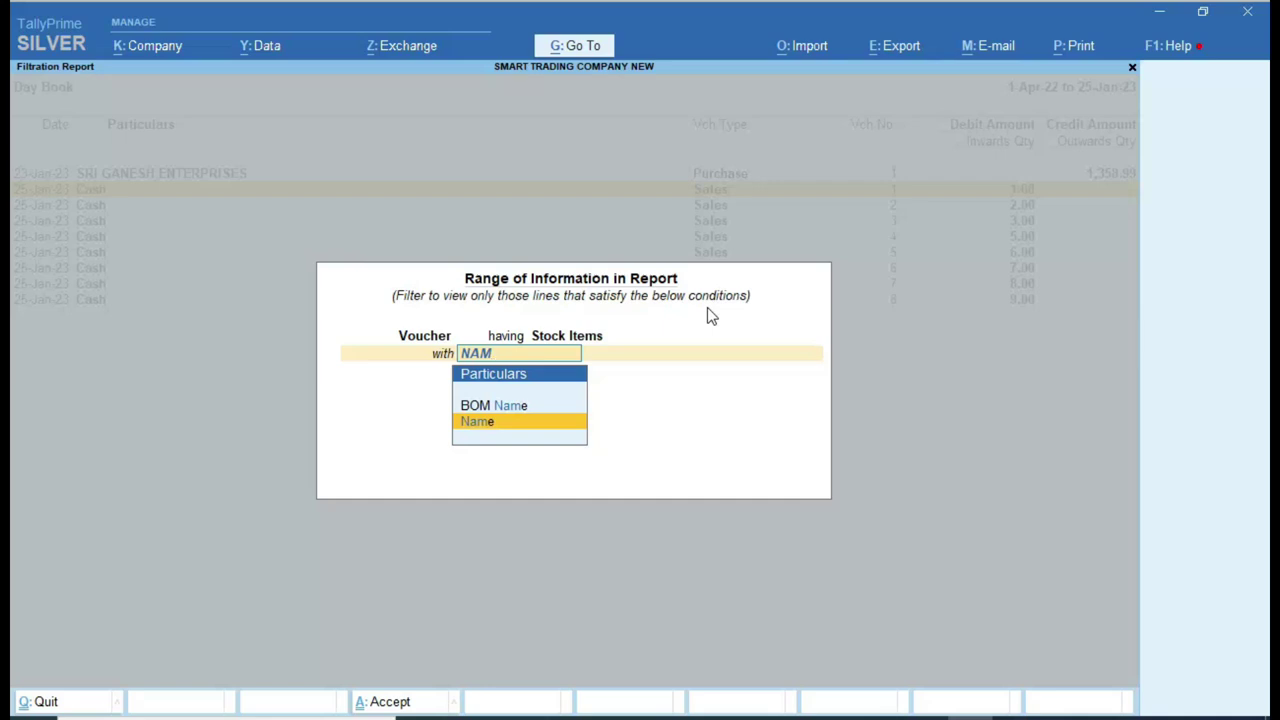
{"action": "key", "text": "Return"}
{"action": "key", "text": "Down"}
{"action": "key", "text": "Down"}
{"action": "key", "text": "Down"}
{"action": "key", "text": "Down"}
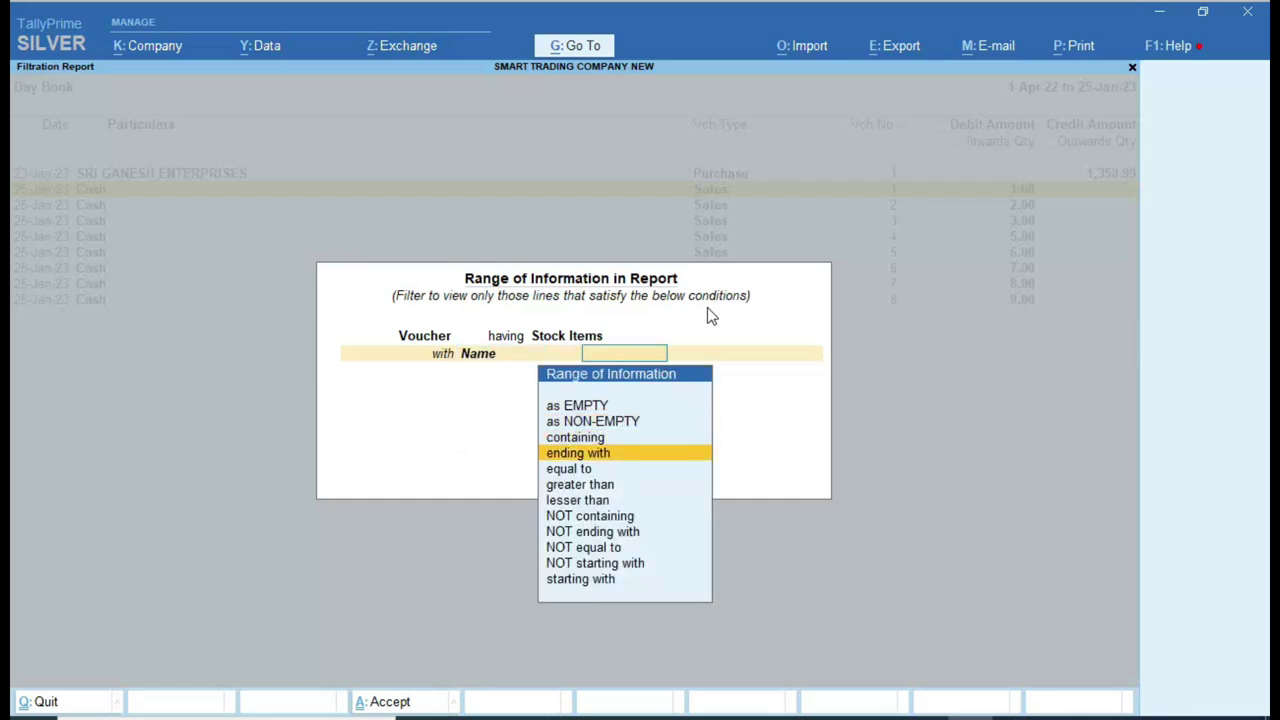
{"action": "key", "text": "Return"}
{"action": "type", "text": "1"}
{"action": "key", "text": "Return"}
{"action": "key", "text": "Return"}
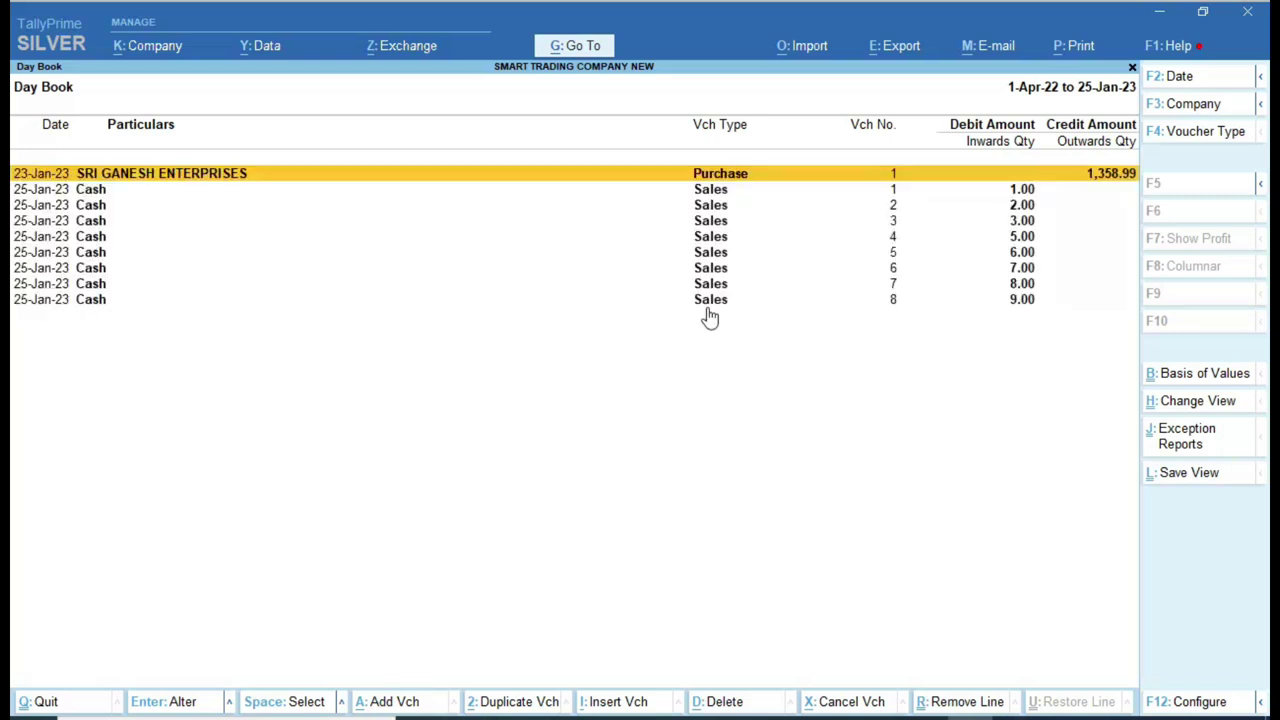
Step: View Sales voucher No. 2's item and return to the Day Book
{"action": "key", "text": "Down"}
{"action": "key", "text": "Down"}
{"action": "key", "text": "Return"}
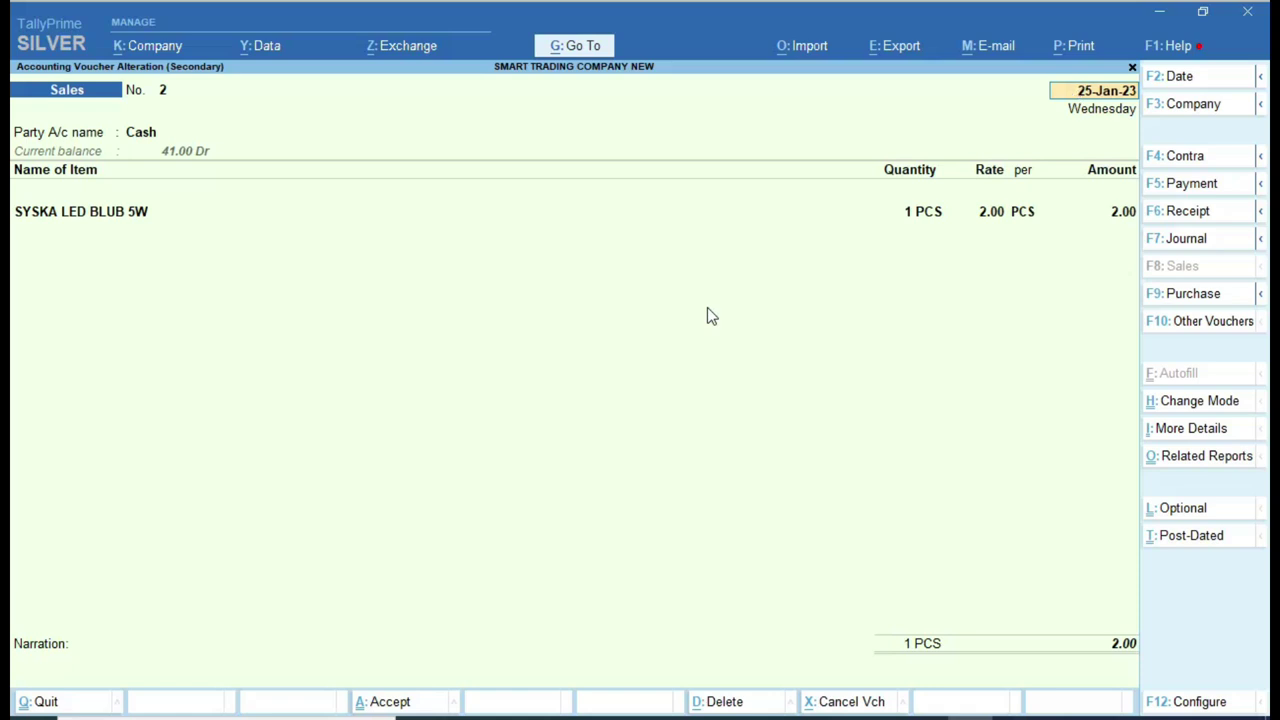
{"action": "key", "text": "Escape"}
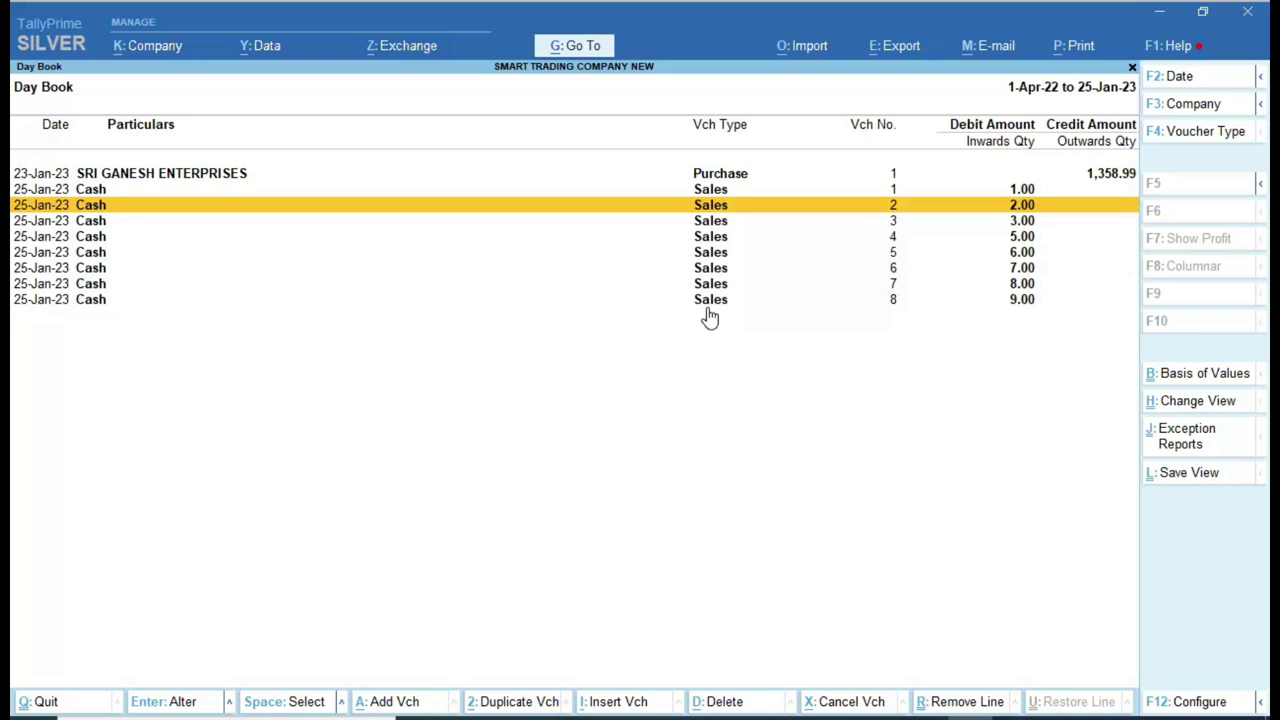
Step: Reopen Range of Information for Voucher and browse particulars down to Voucher Type
{"action": "key", "text": "alt+F12"}
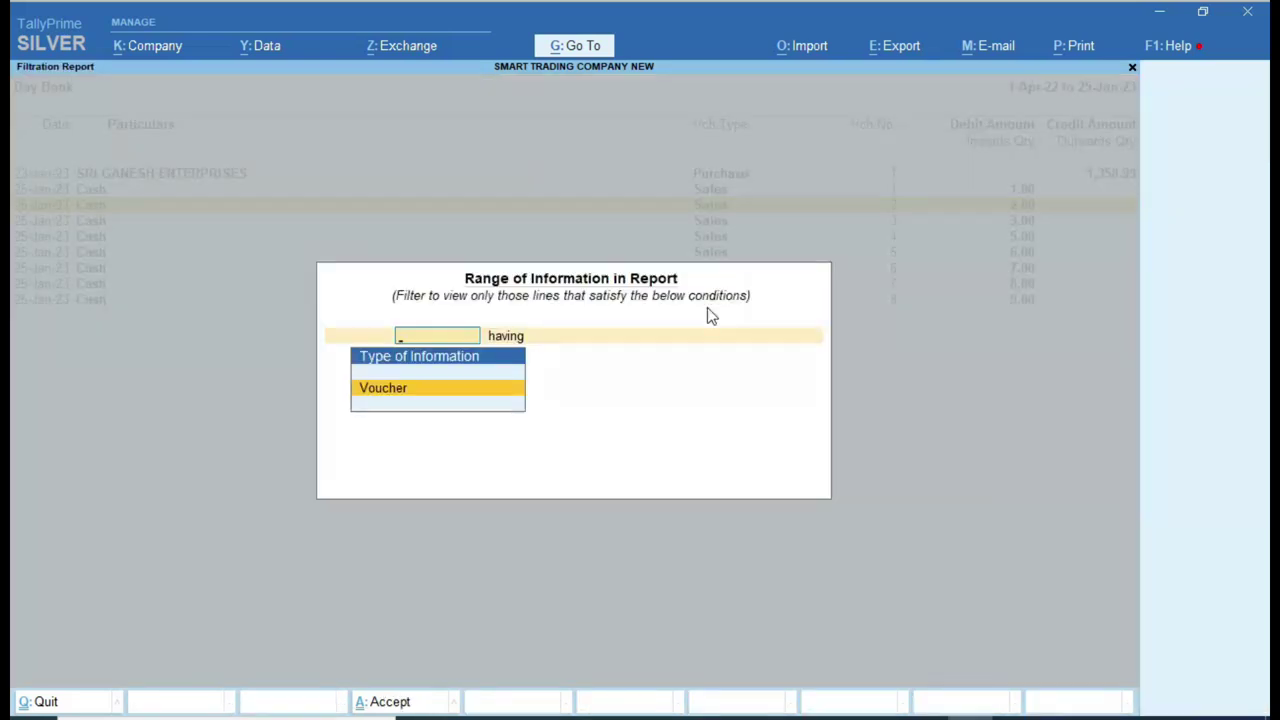
{"action": "key", "text": "Return"}
{"action": "key", "text": "Down"}
{"action": "key", "text": "Down"}
{"action": "key", "text": "Down"}
{"action": "key", "text": "Down"}
{"action": "key", "text": "Down"}
{"action": "key", "text": "Down"}
{"action": "key", "text": "Down"}
{"action": "key", "text": "Down"}
{"action": "key", "text": "Down"}
{"action": "key", "text": "Down"}
{"action": "key", "text": "Down"}
{"action": "key", "text": "Down"}
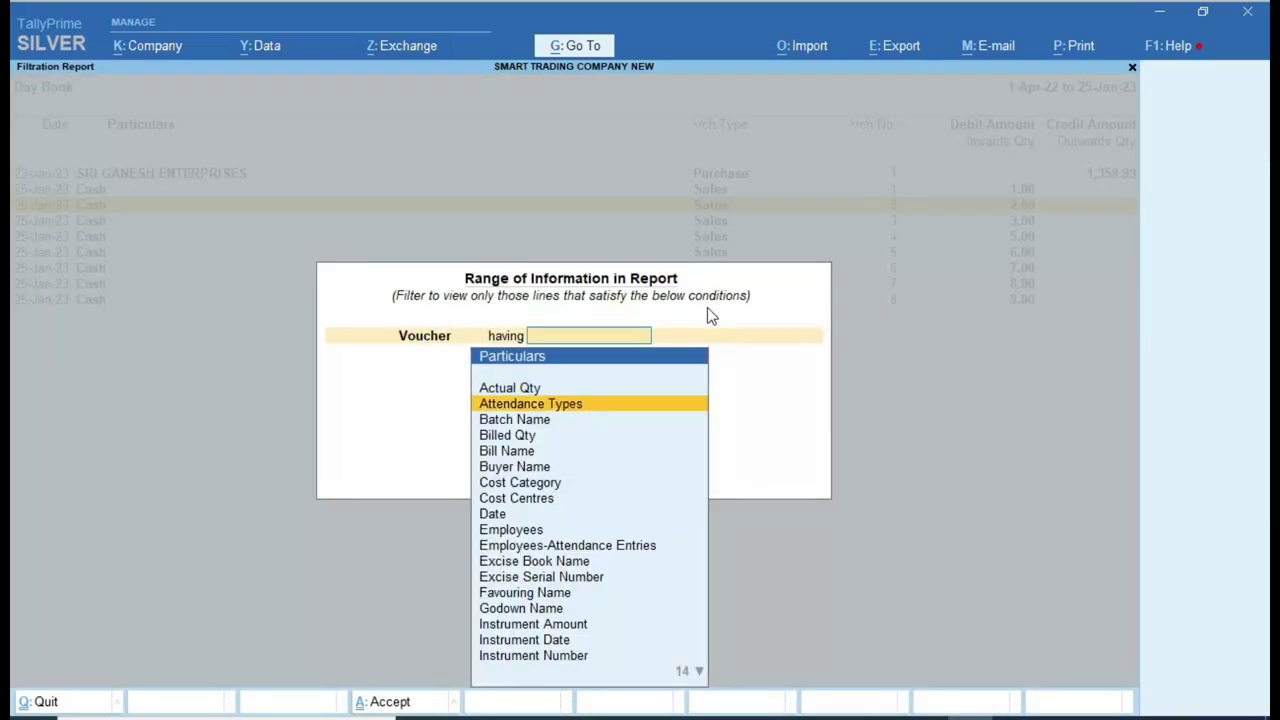
{"action": "key", "text": "Down"}
{"action": "key", "text": "Down"}
{"action": "key", "text": "Down"}
{"action": "key", "text": "Down"}
{"action": "key", "text": "Down"}
{"action": "key", "text": "Down"}
{"action": "key", "text": "Down"}
{"action": "key", "text": "Down"}
{"action": "key", "text": "Down"}
{"action": "key", "text": "Down"}
{"action": "key", "text": "Down"}
{"action": "key", "text": "Down"}
{"action": "key", "text": "Down"}
{"action": "key", "text": "Down"}
{"action": "key", "text": "Down"}
{"action": "key", "text": "Down"}
{"action": "key", "text": "Down"}
{"action": "key", "text": "Down"}
{"action": "key", "text": "Down"}
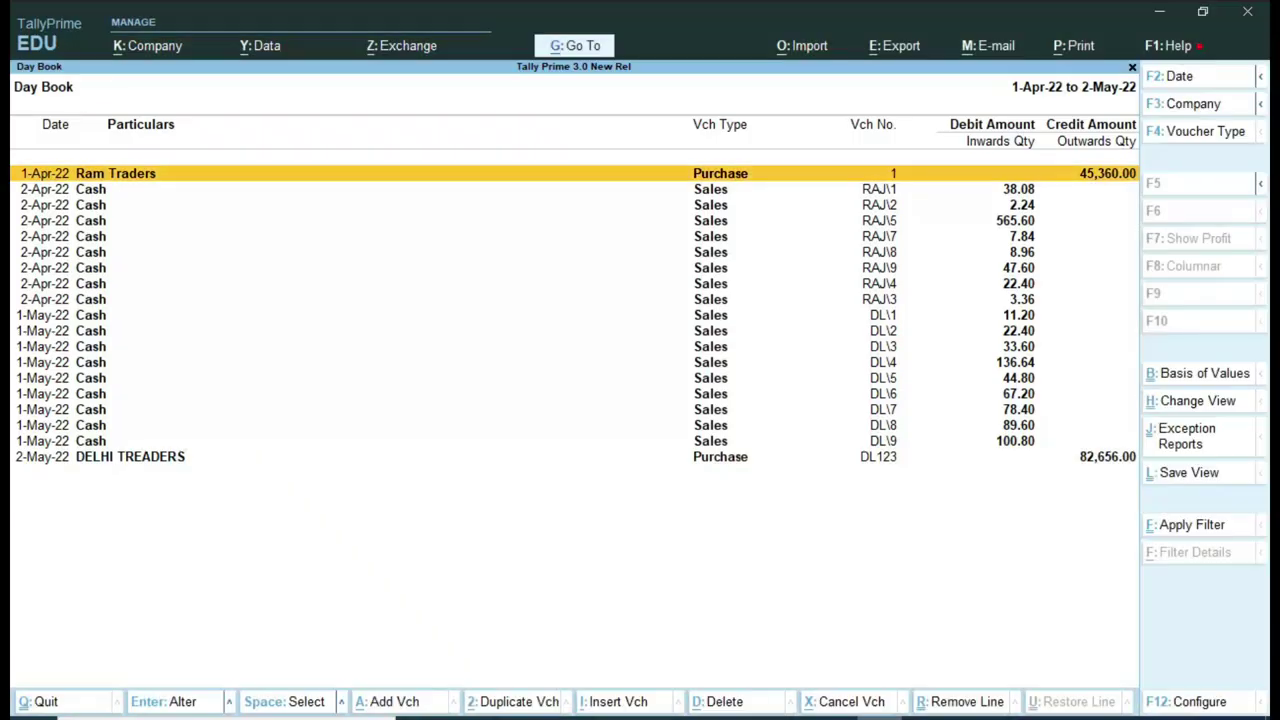
Step: On the Tally Prime 3.0 New Rel Day Book, open Advanced Filter's list of 102 filterable fields
{"action": "left_click", "coordinate": [1205, 526]}
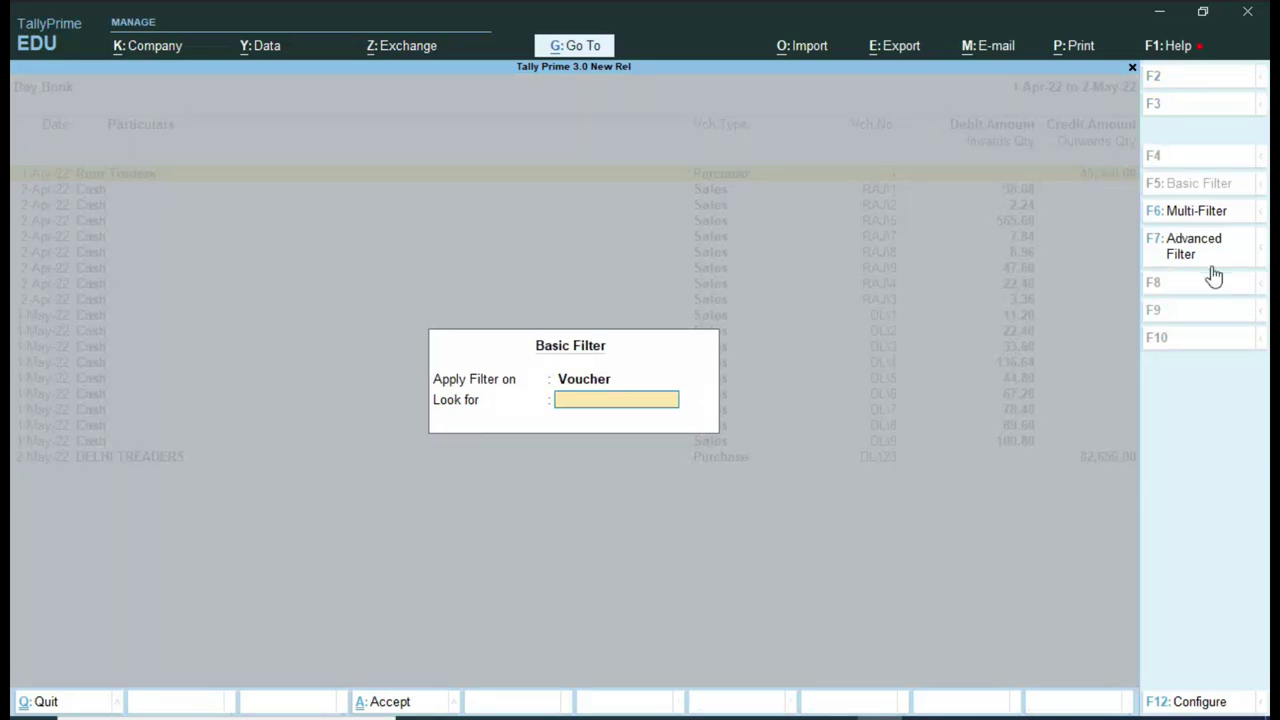
{"action": "left_click", "coordinate": [1211, 259]}
{"action": "key", "text": "BackSpace"}
{"action": "key", "text": "BackSpace"}
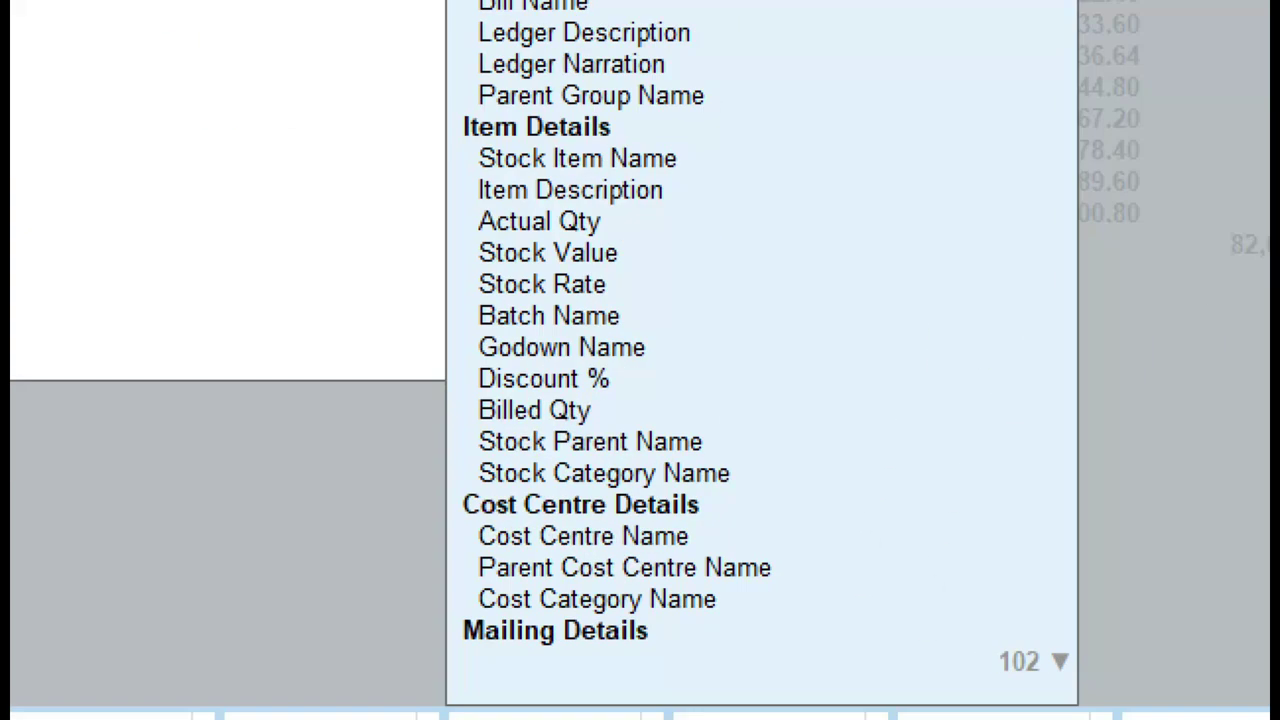
{"action": "left_click", "coordinate": [928, 665]}
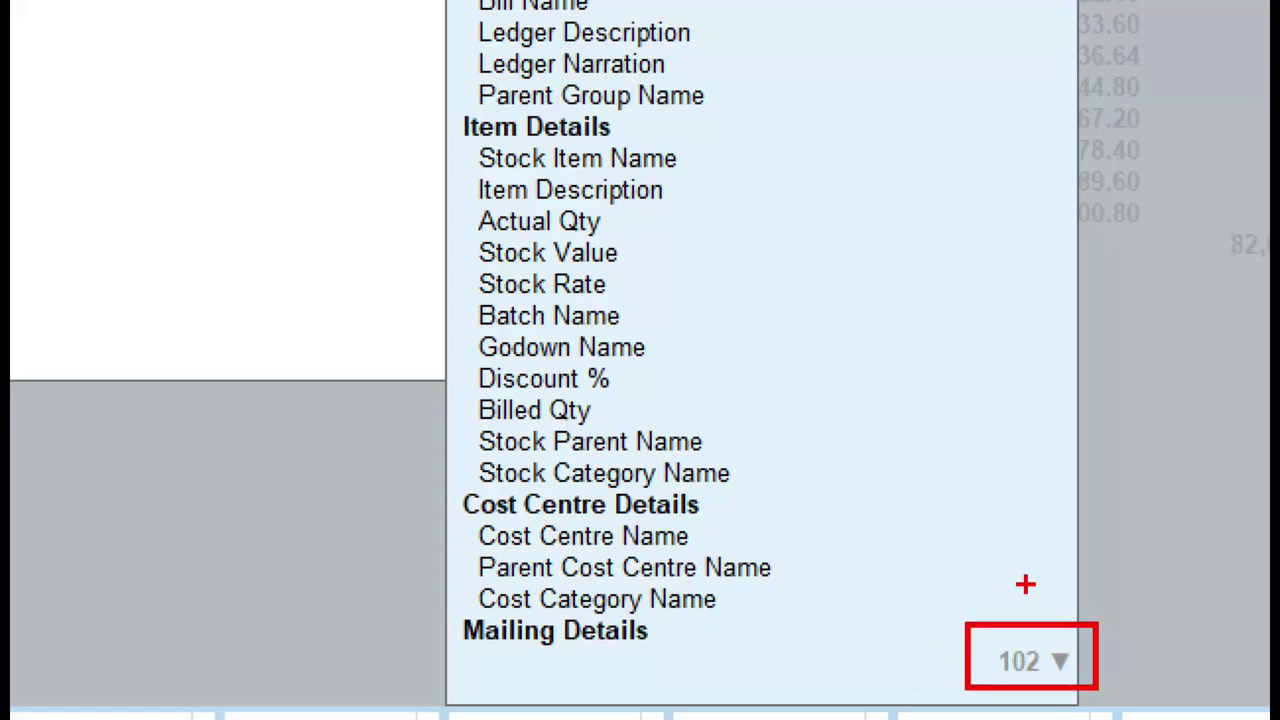